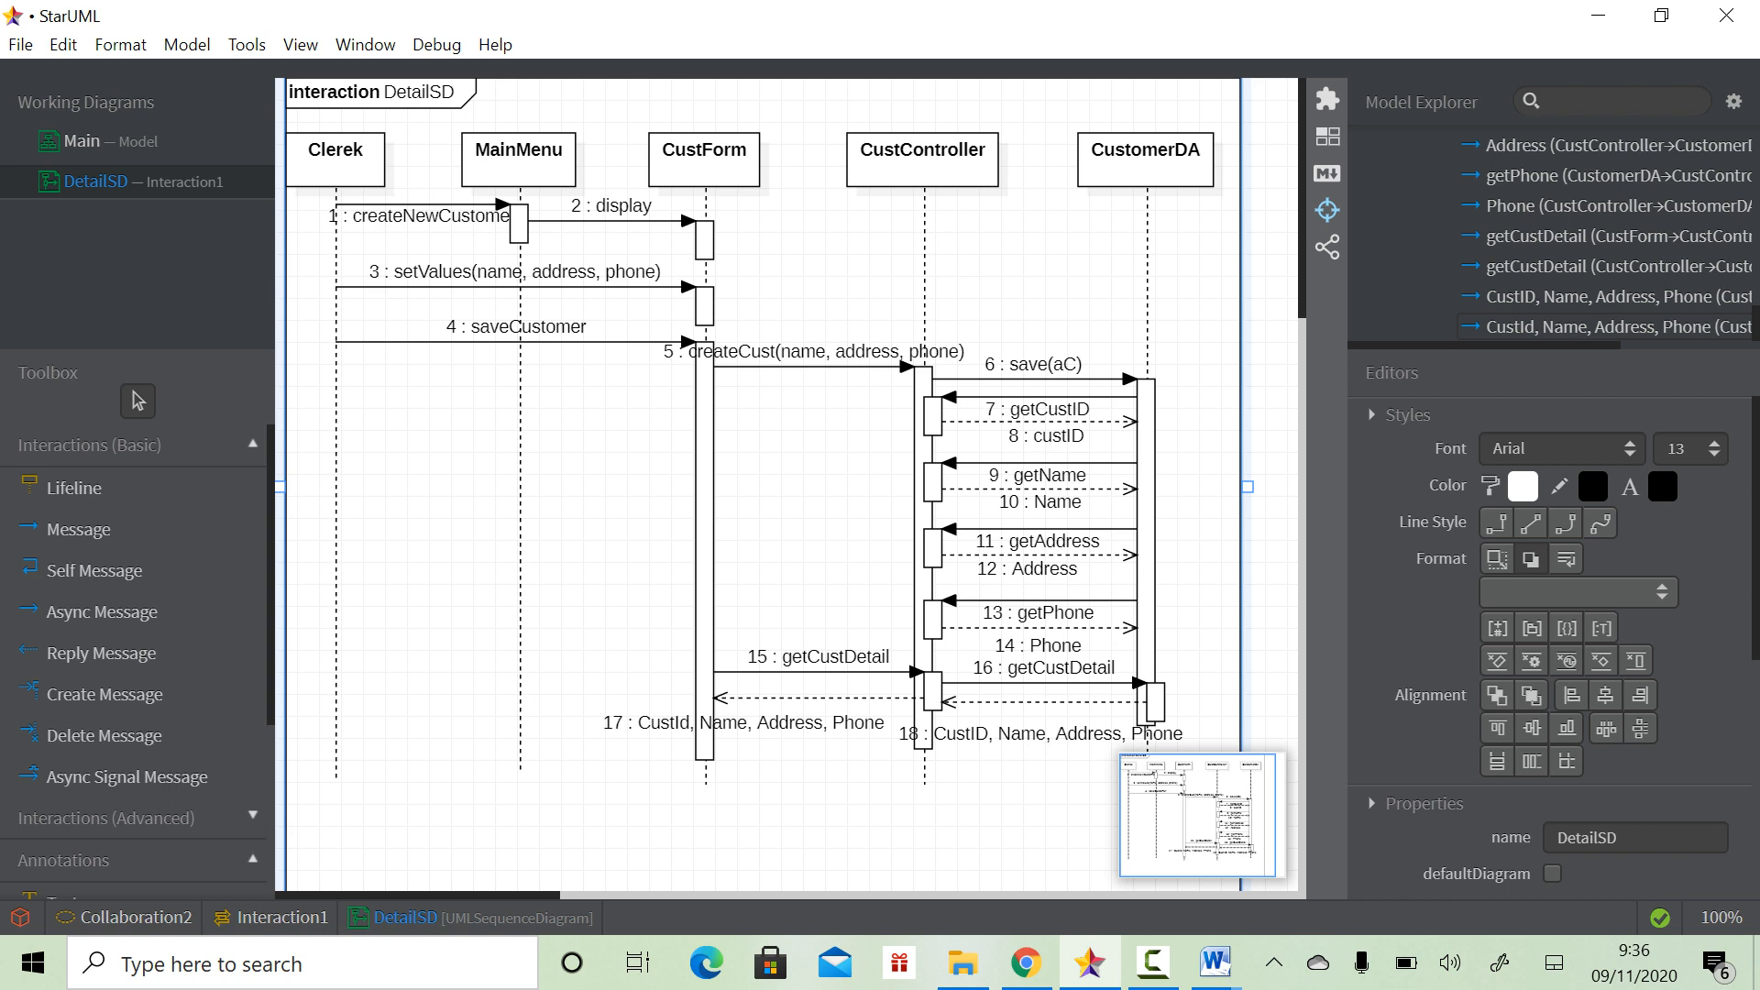
pyautogui.rightClick(1210, 310)
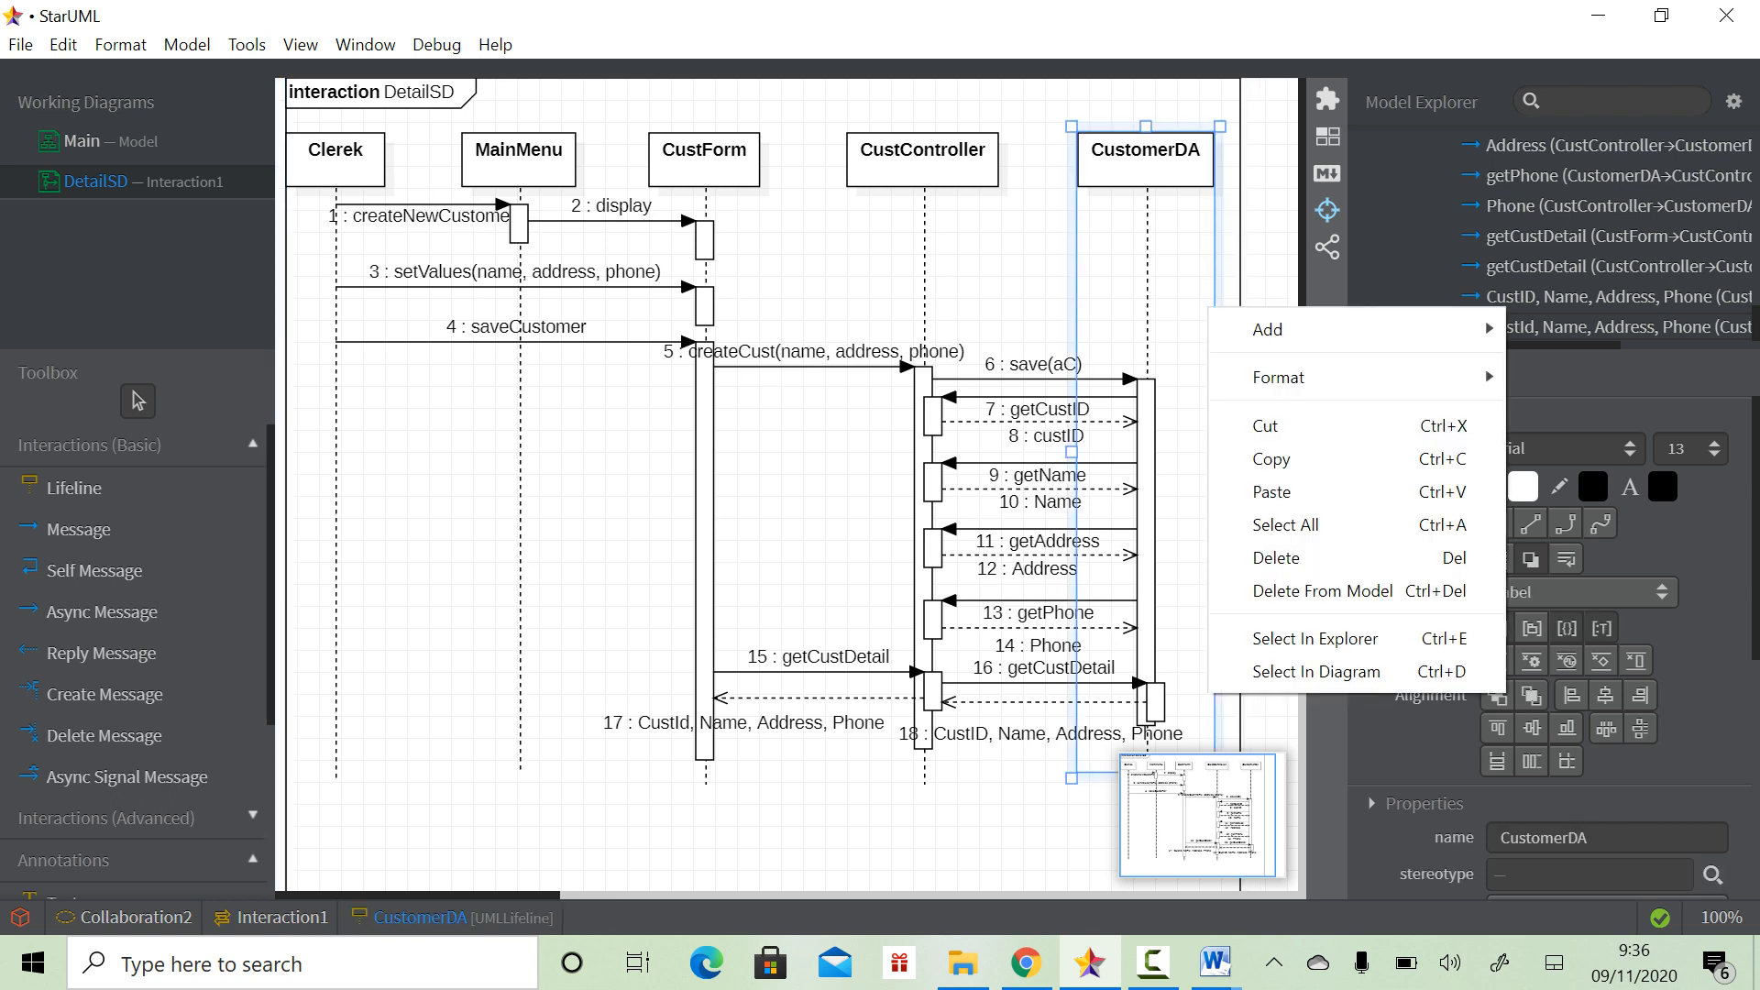
pyautogui.click(204, 44)
pyautogui.moveTo(220, 78)
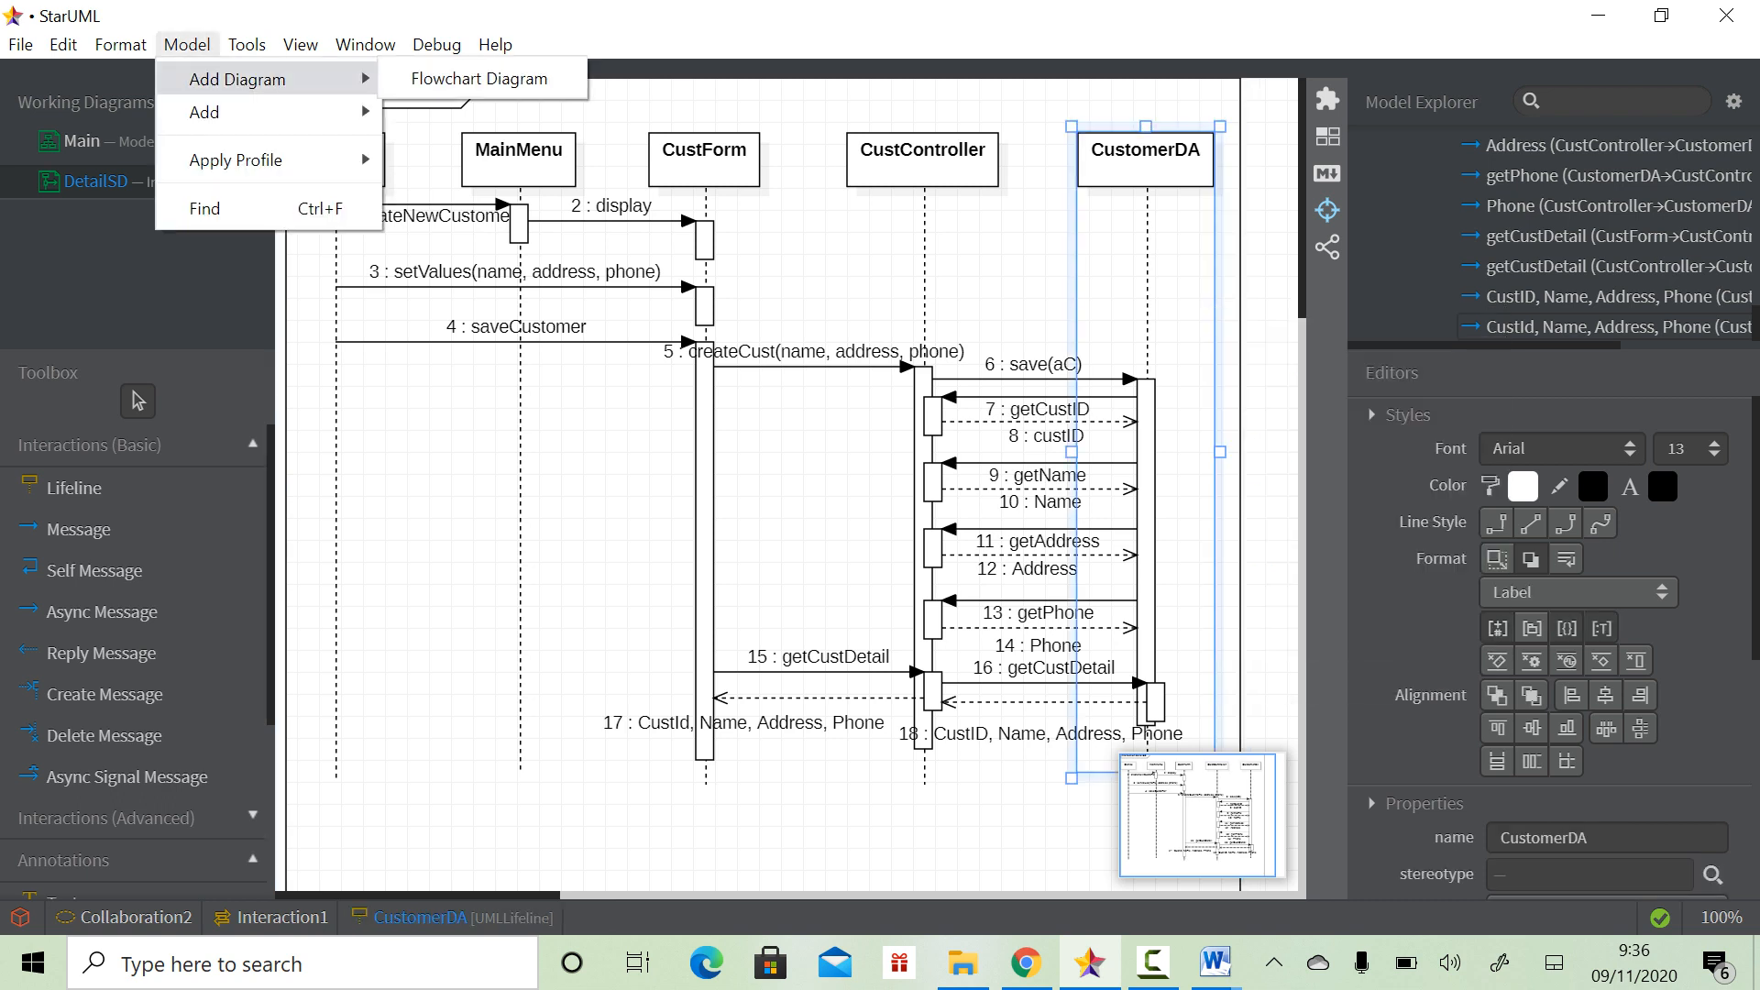
pyautogui.click(341, 312)
pyautogui.click(341, 312)
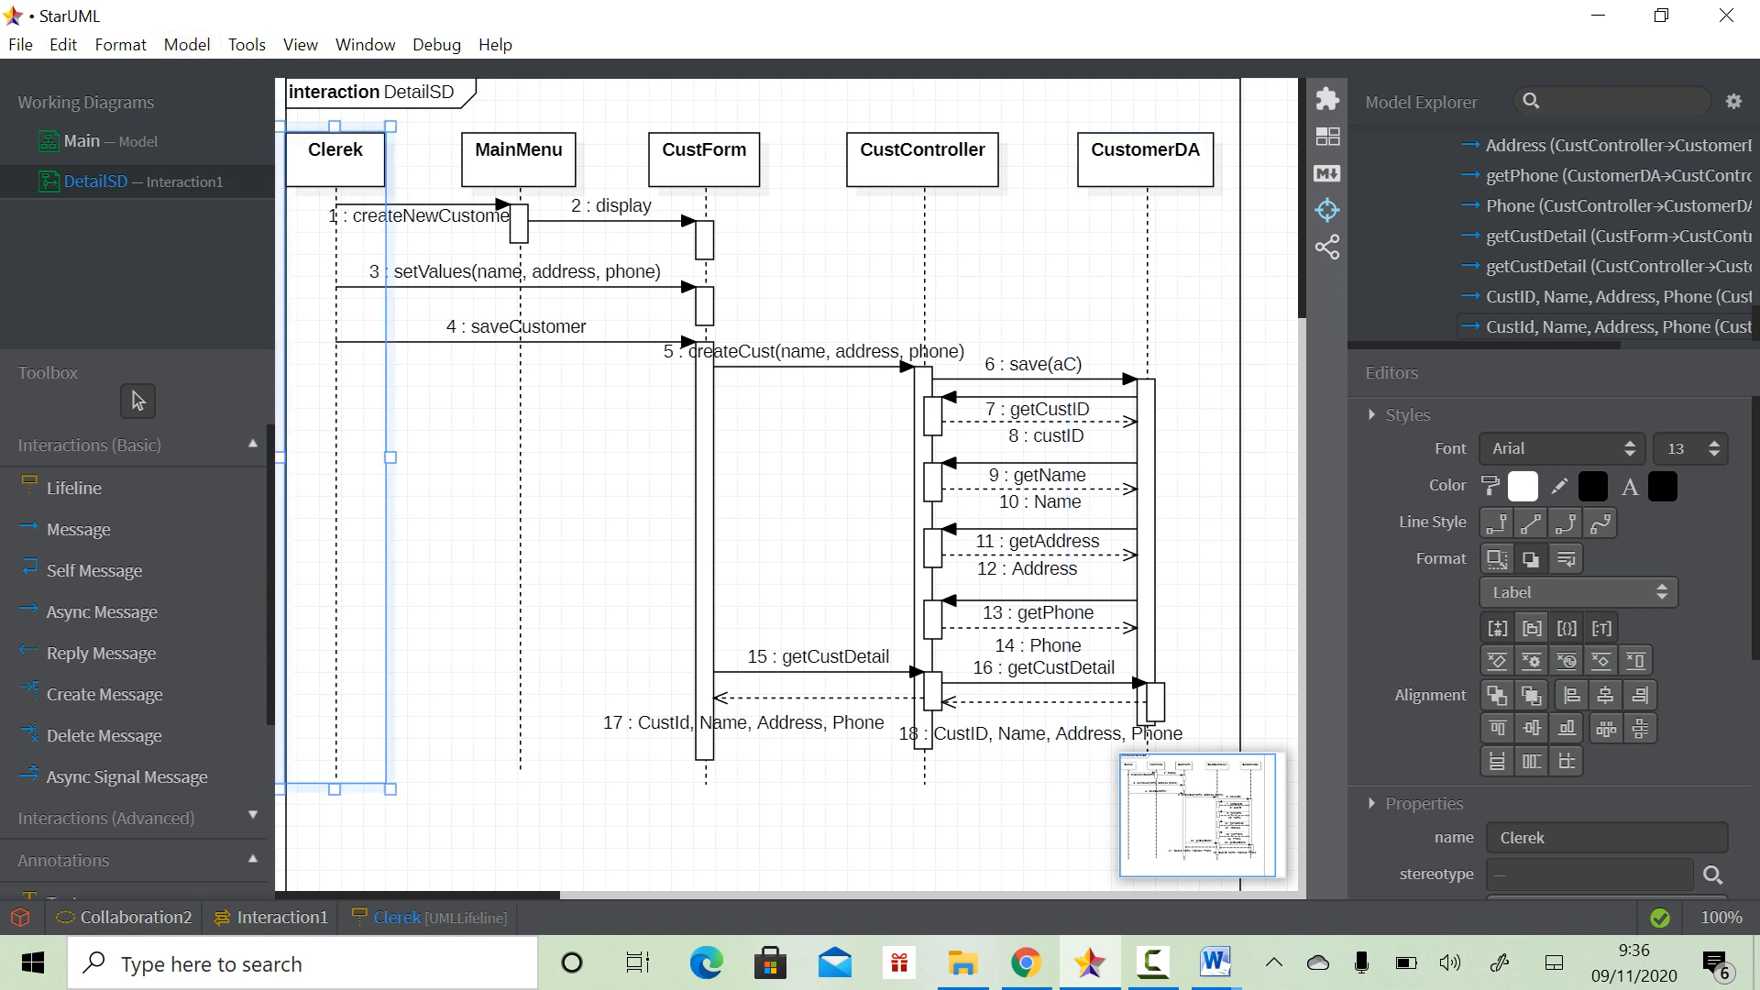
# Close the DetailSD working diagram and add a new Sequence Diagram to the model
pyautogui.click(22, 181)
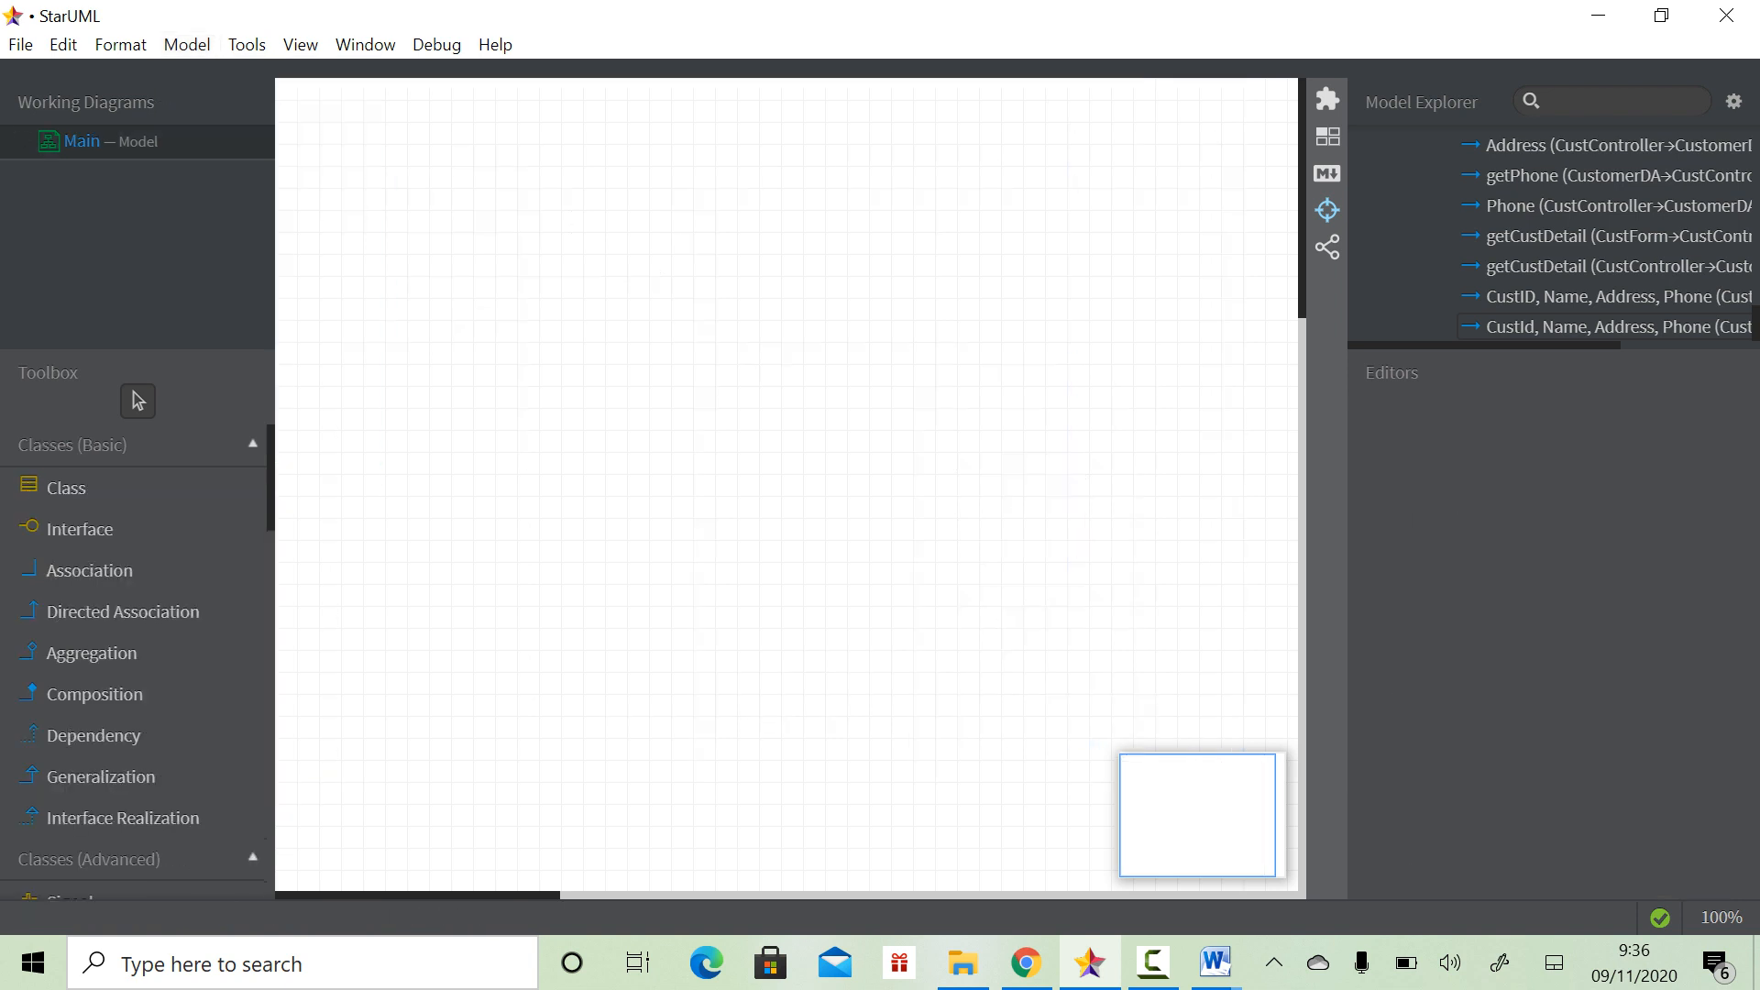
pyautogui.click(187, 44)
pyautogui.moveTo(237, 79)
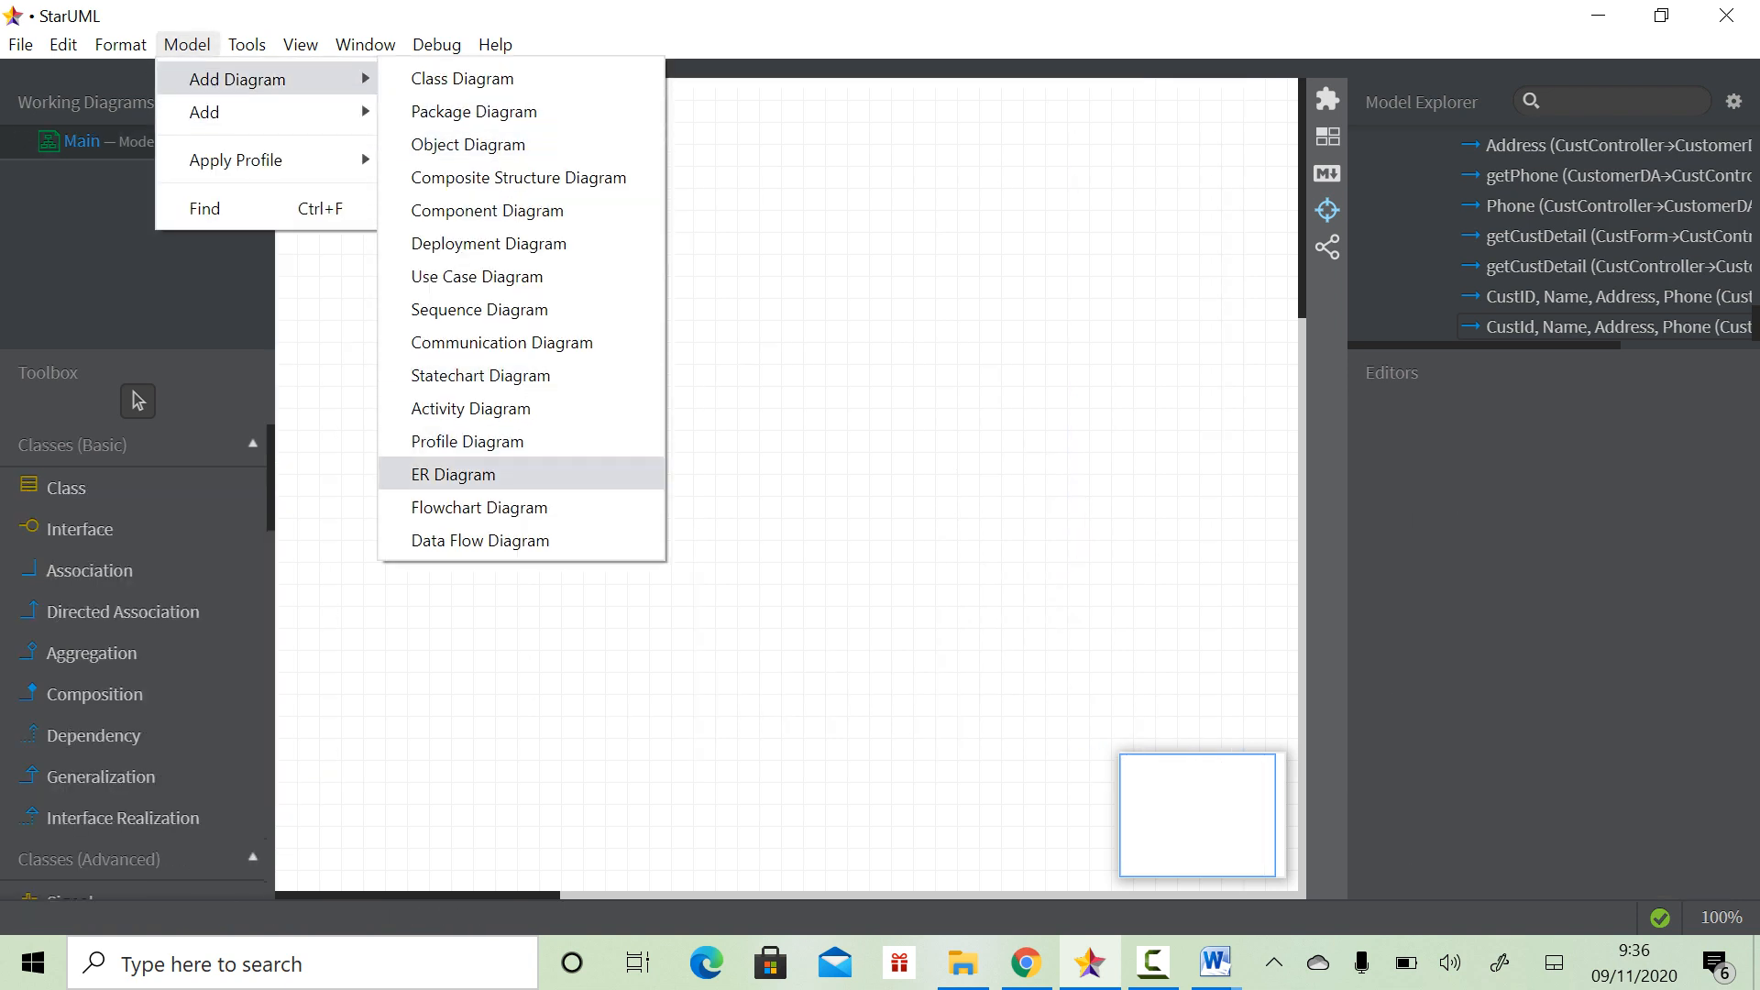
pyautogui.click(479, 309)
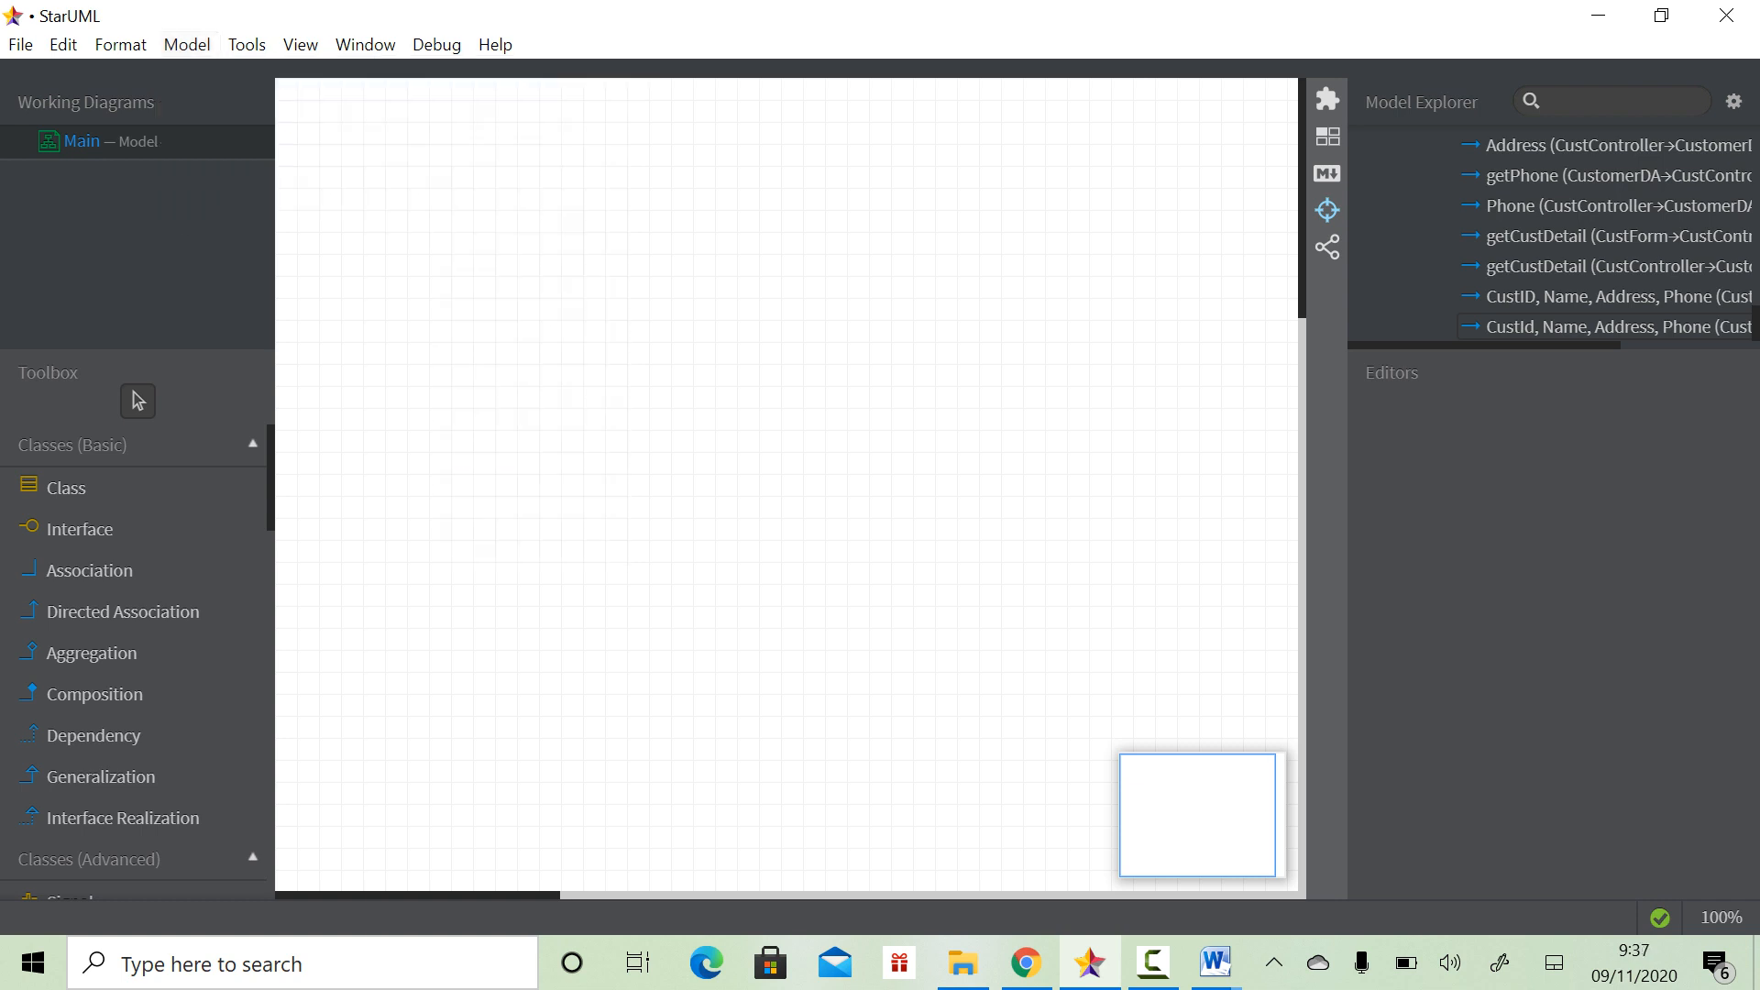
pyautogui.scroll(-3, 137, 660)
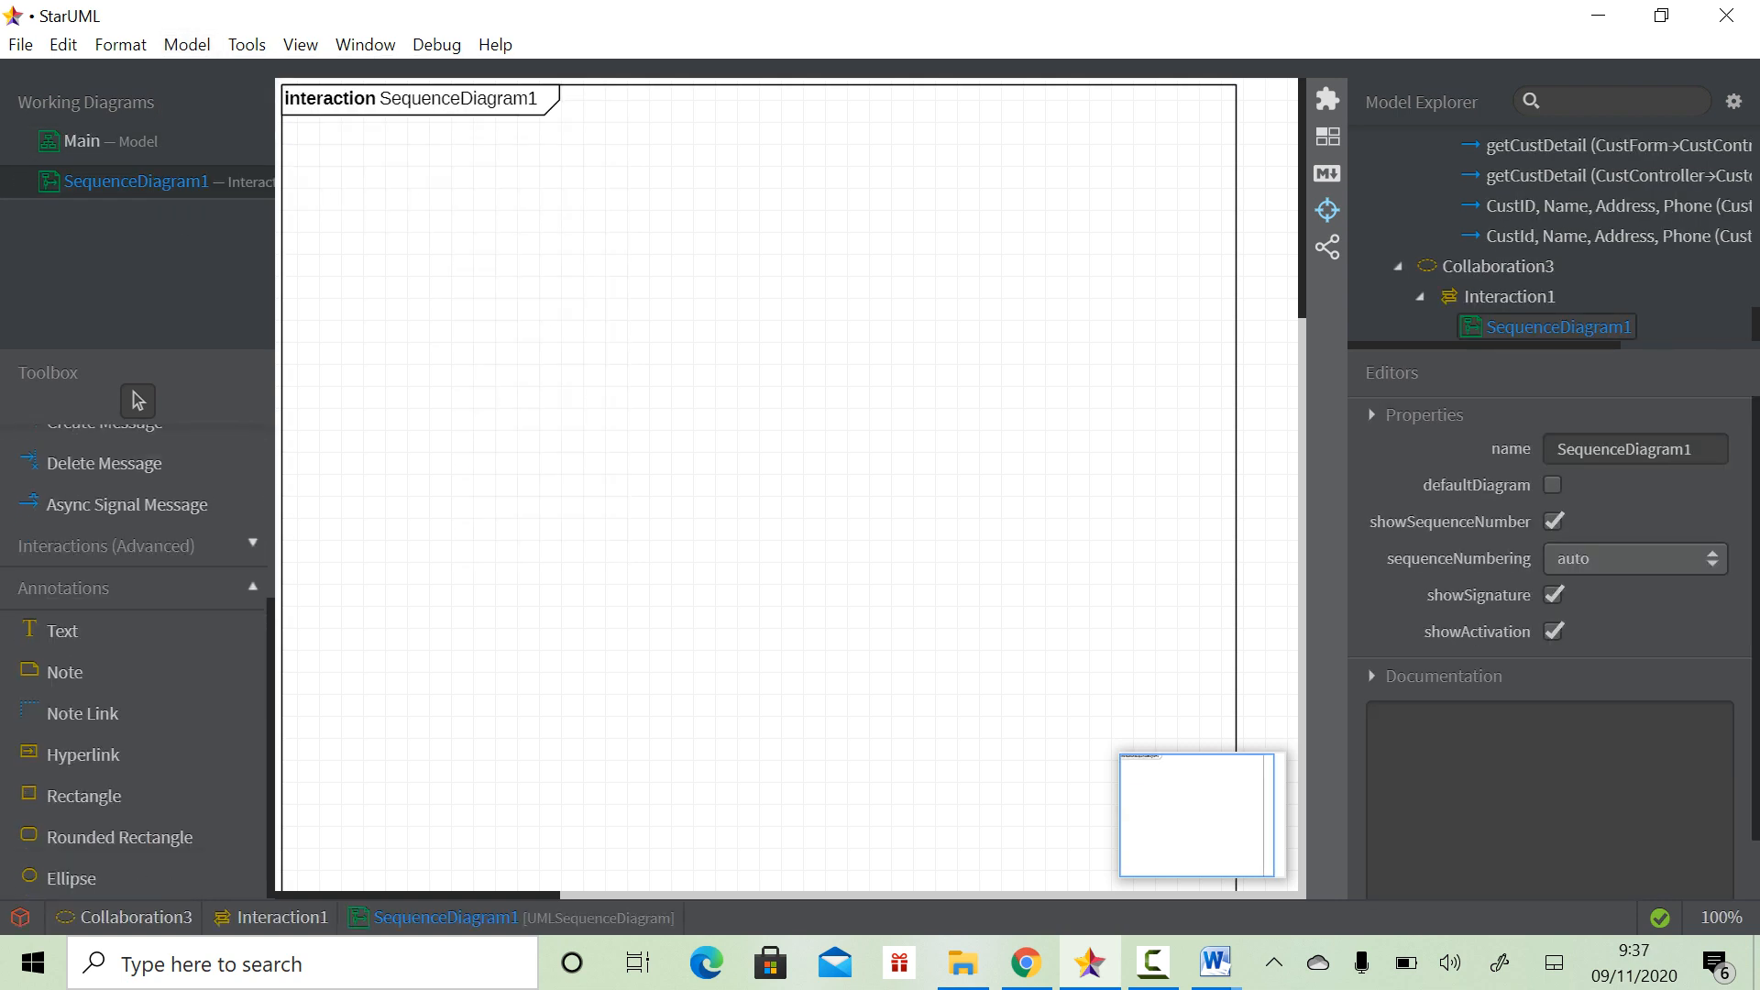
# Open the Main diagram and consult the reference robustness diagram in the BAB IV Word document
pyautogui.click(81, 140)
pyautogui.scroll(-3, 138, 642)
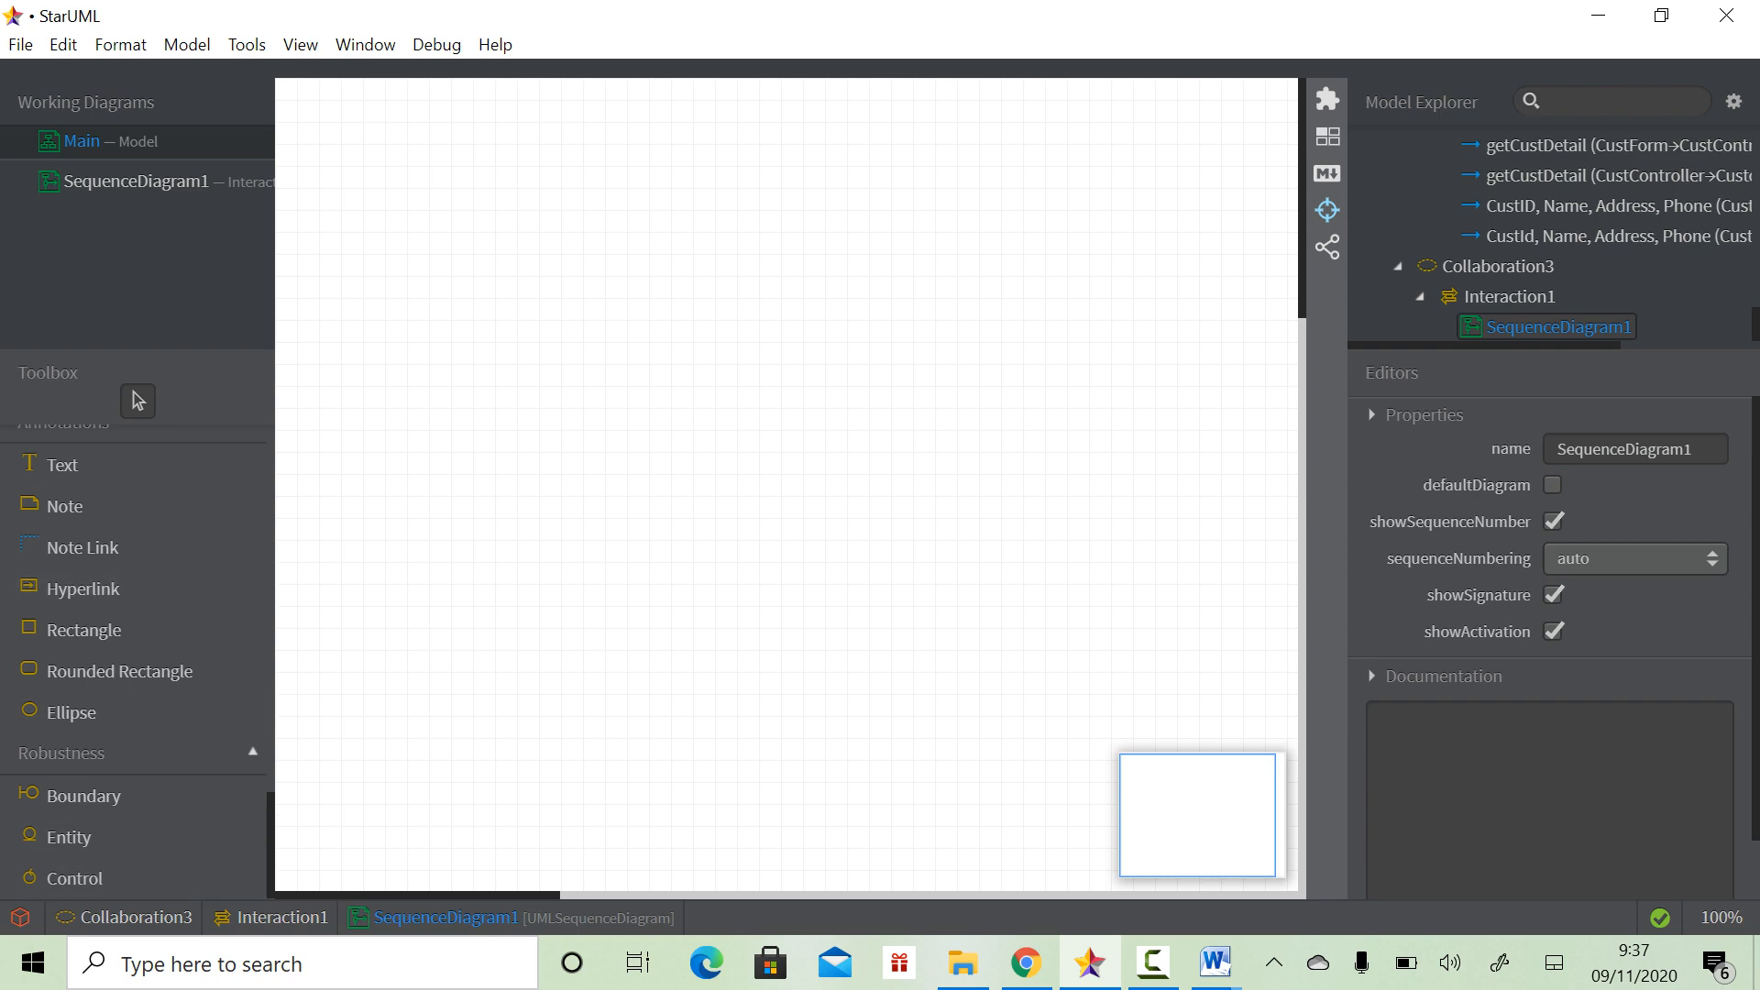
pyautogui.click(1026, 962)
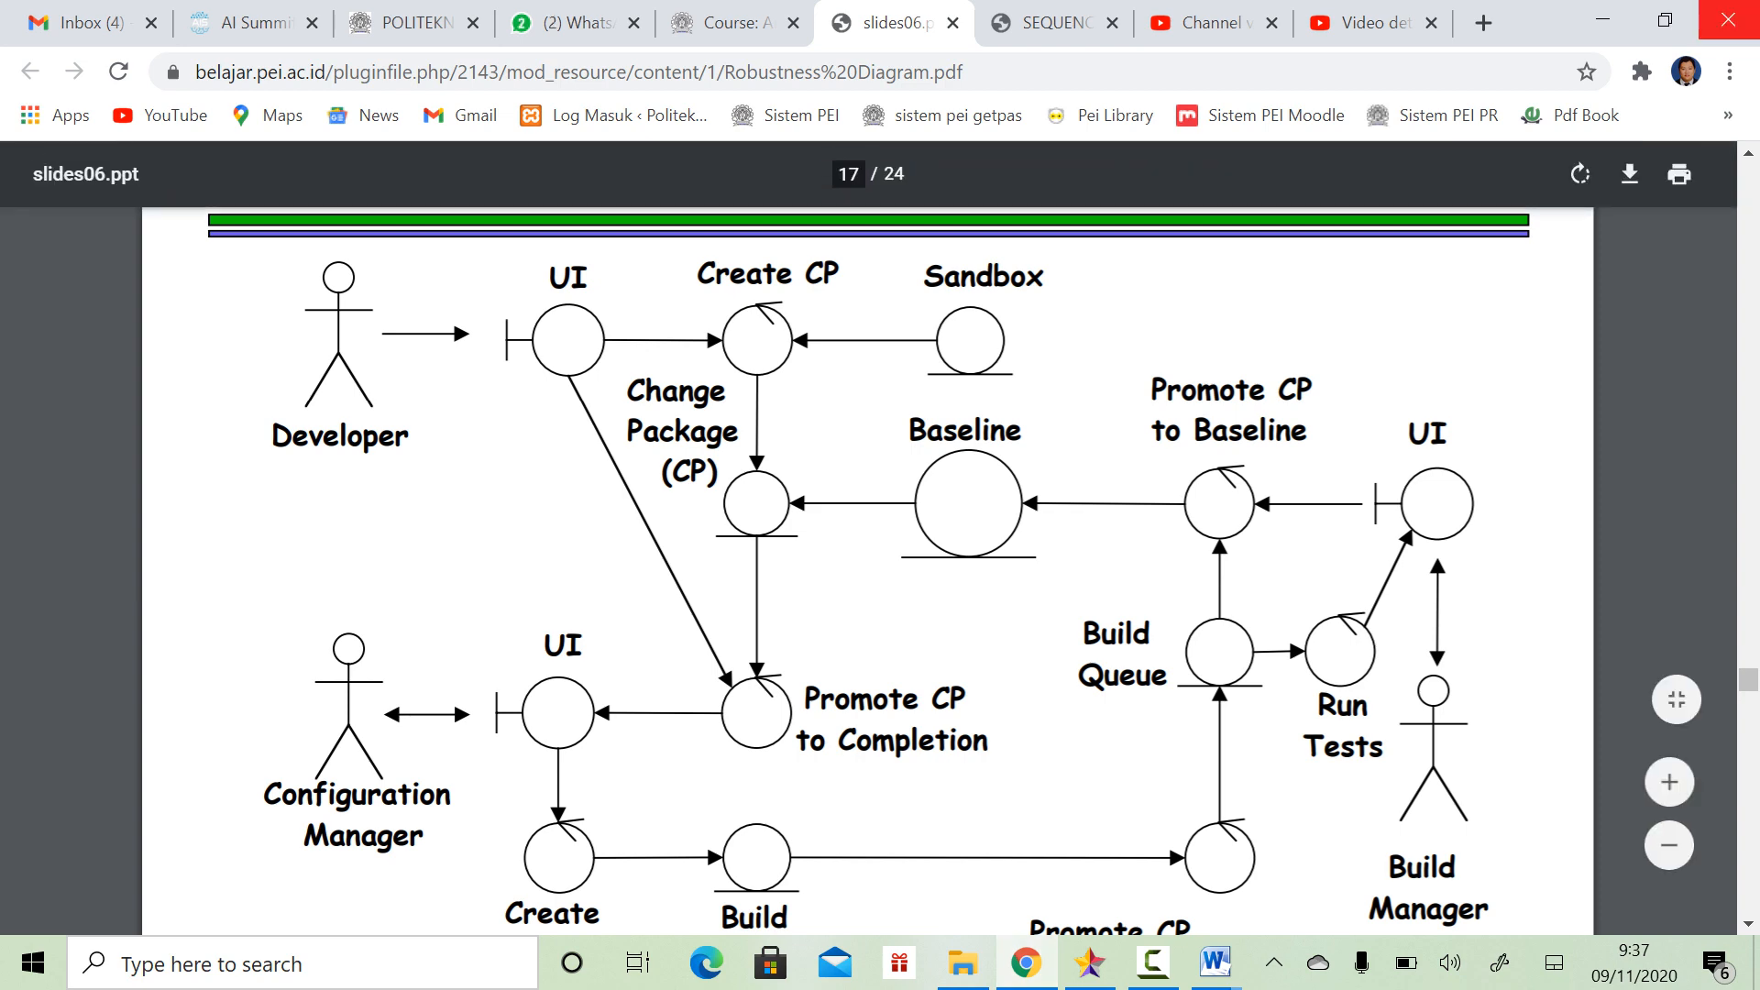
pyautogui.click(1214, 963)
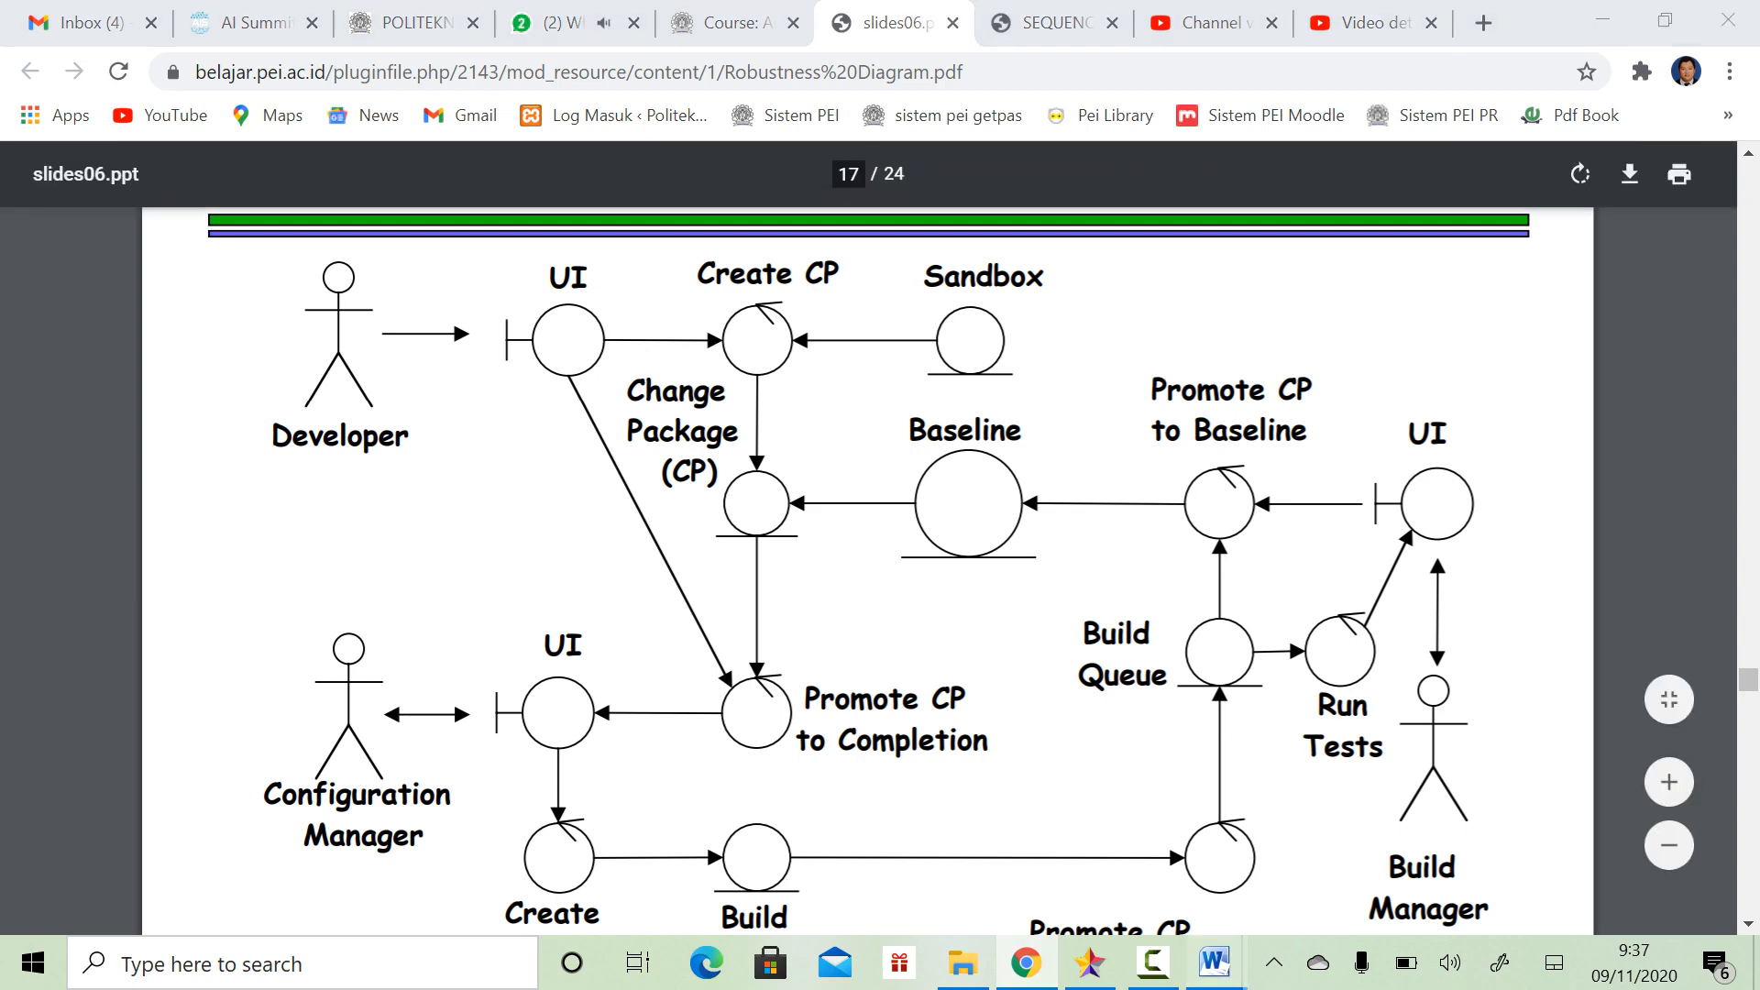
pyautogui.click(1357, 851)
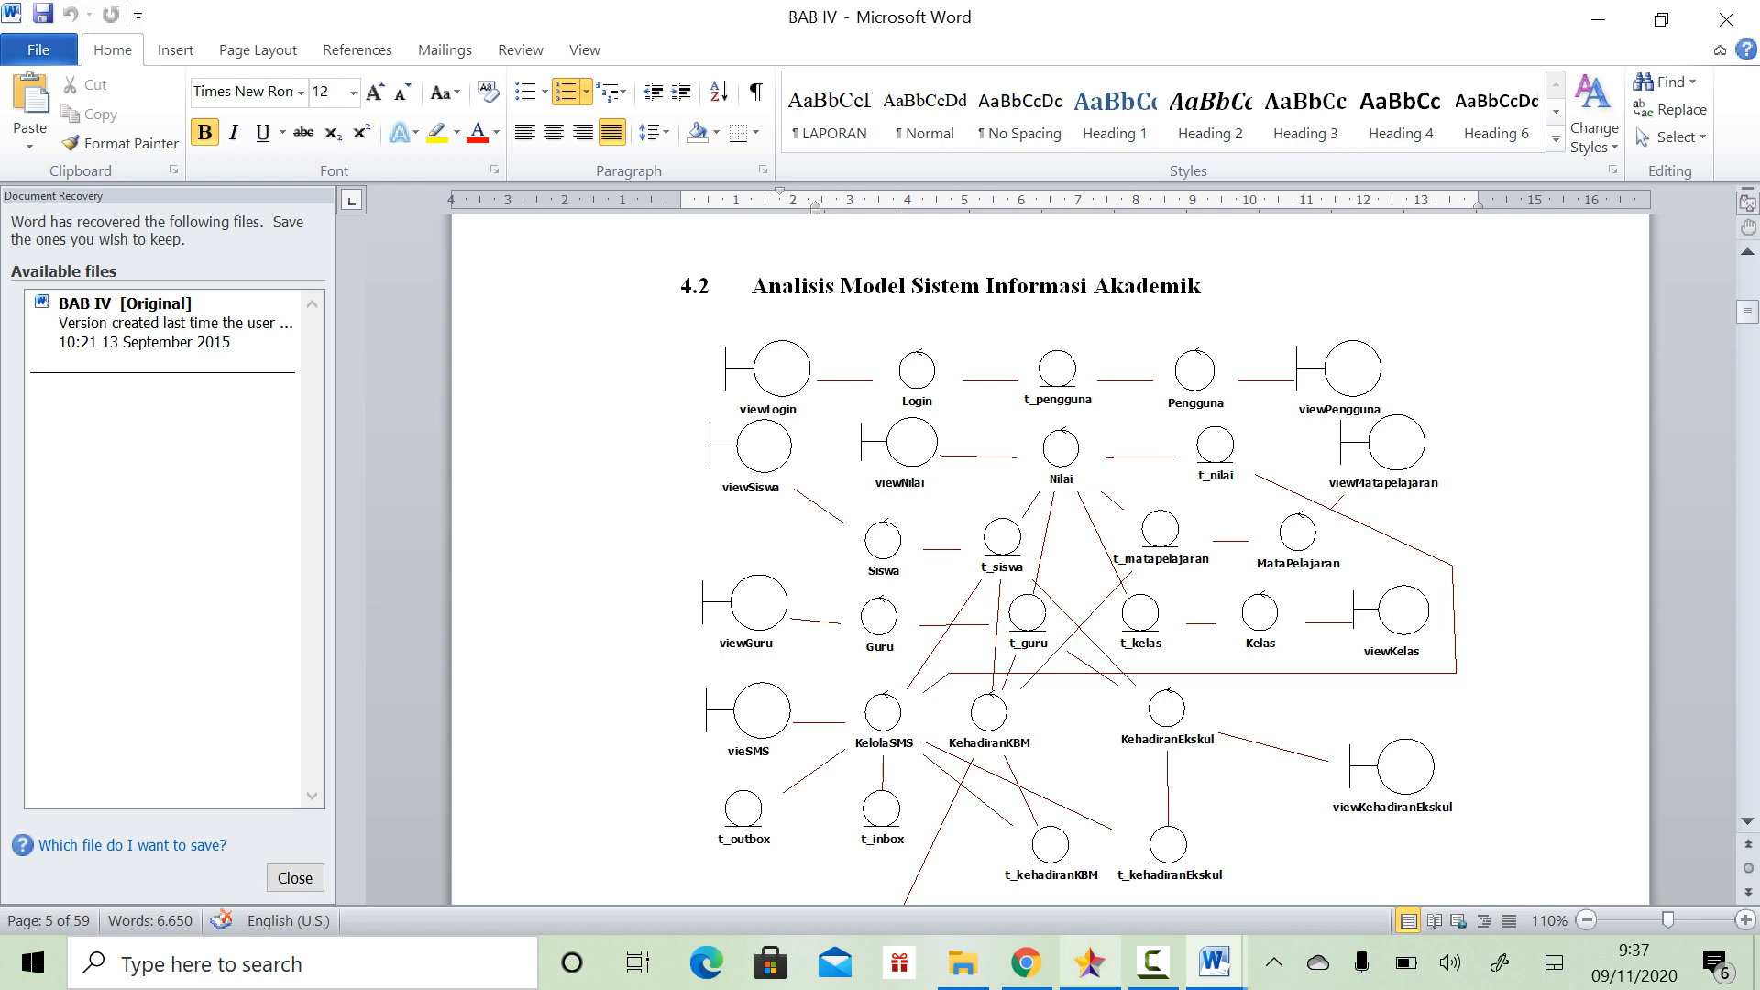
pyautogui.click(1089, 962)
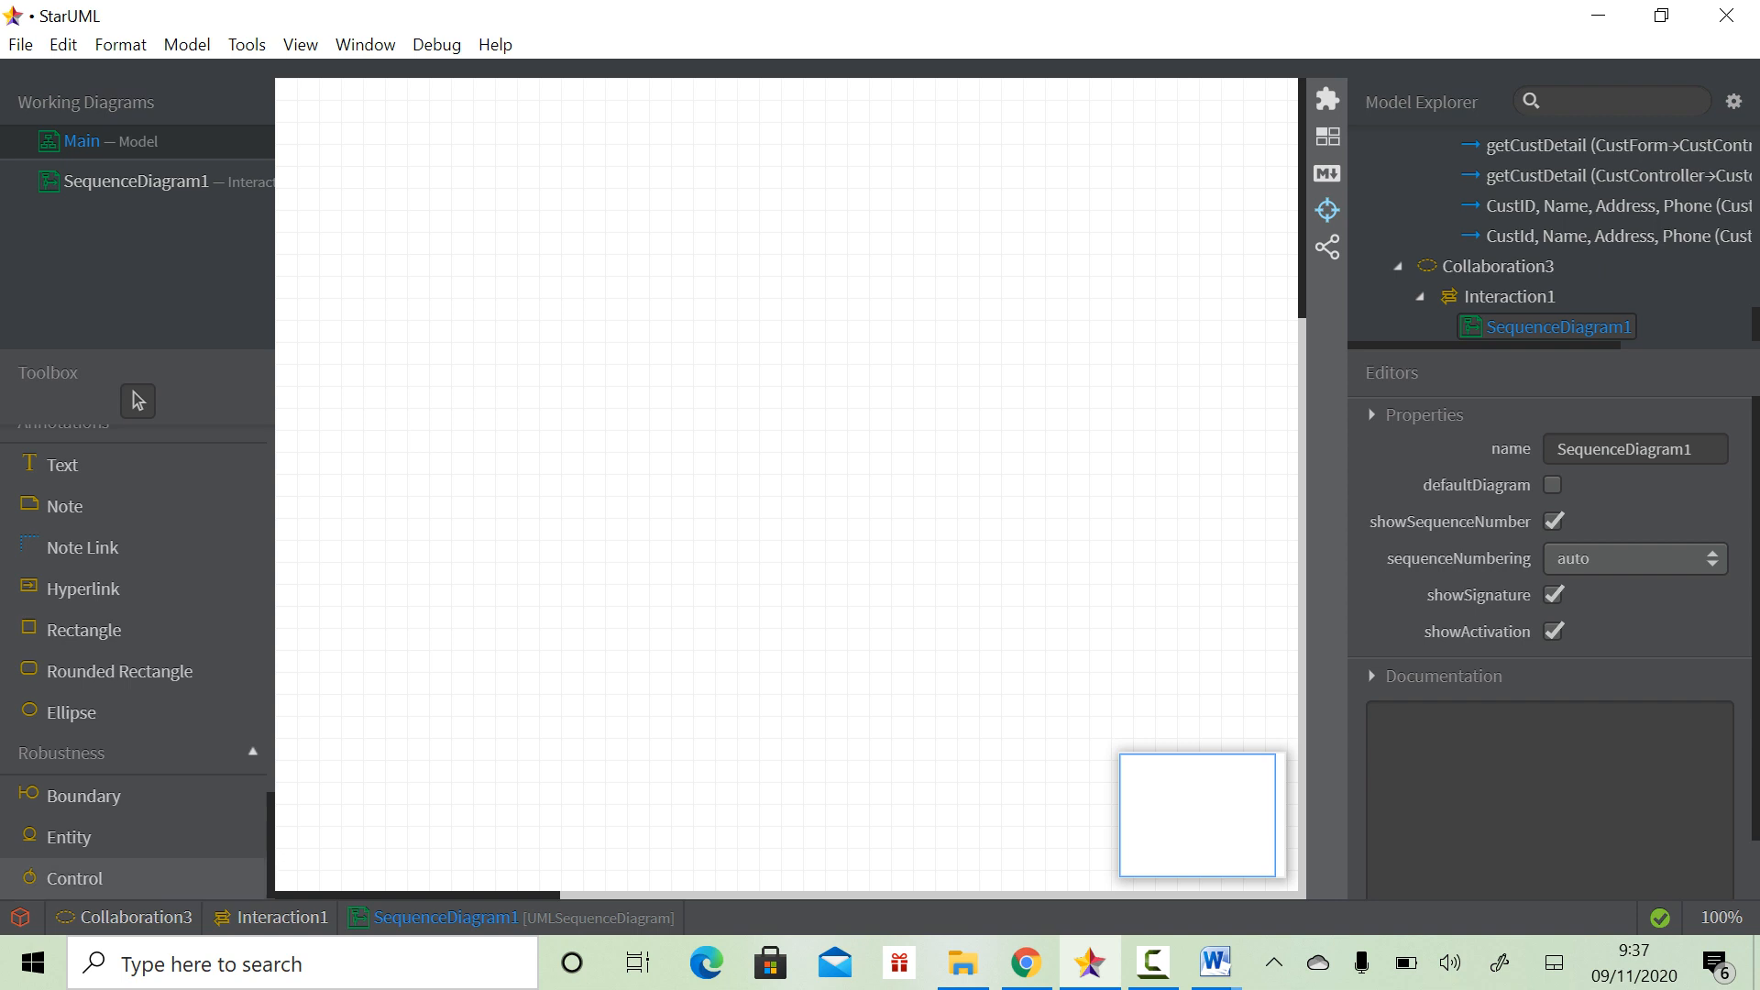
# Place a Boundary element in the upper-left area of the Main diagram, applying the UML Standard Profile
pyautogui.click(83, 796)
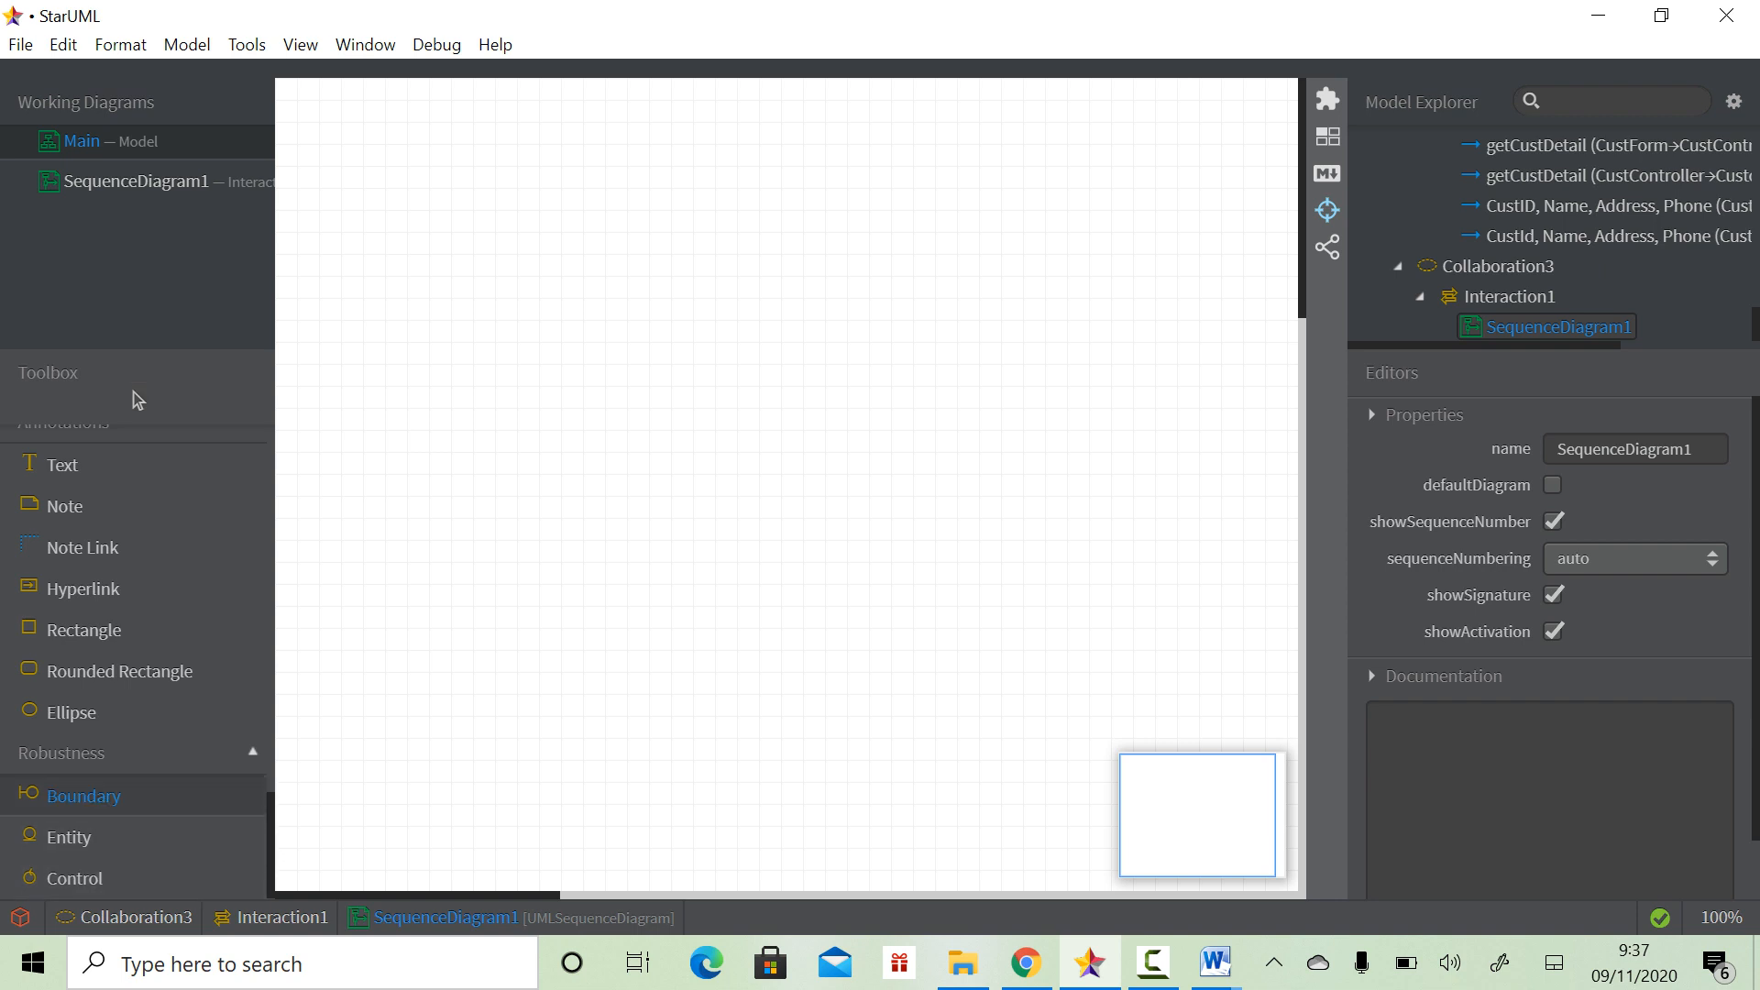
pyautogui.click(363, 264)
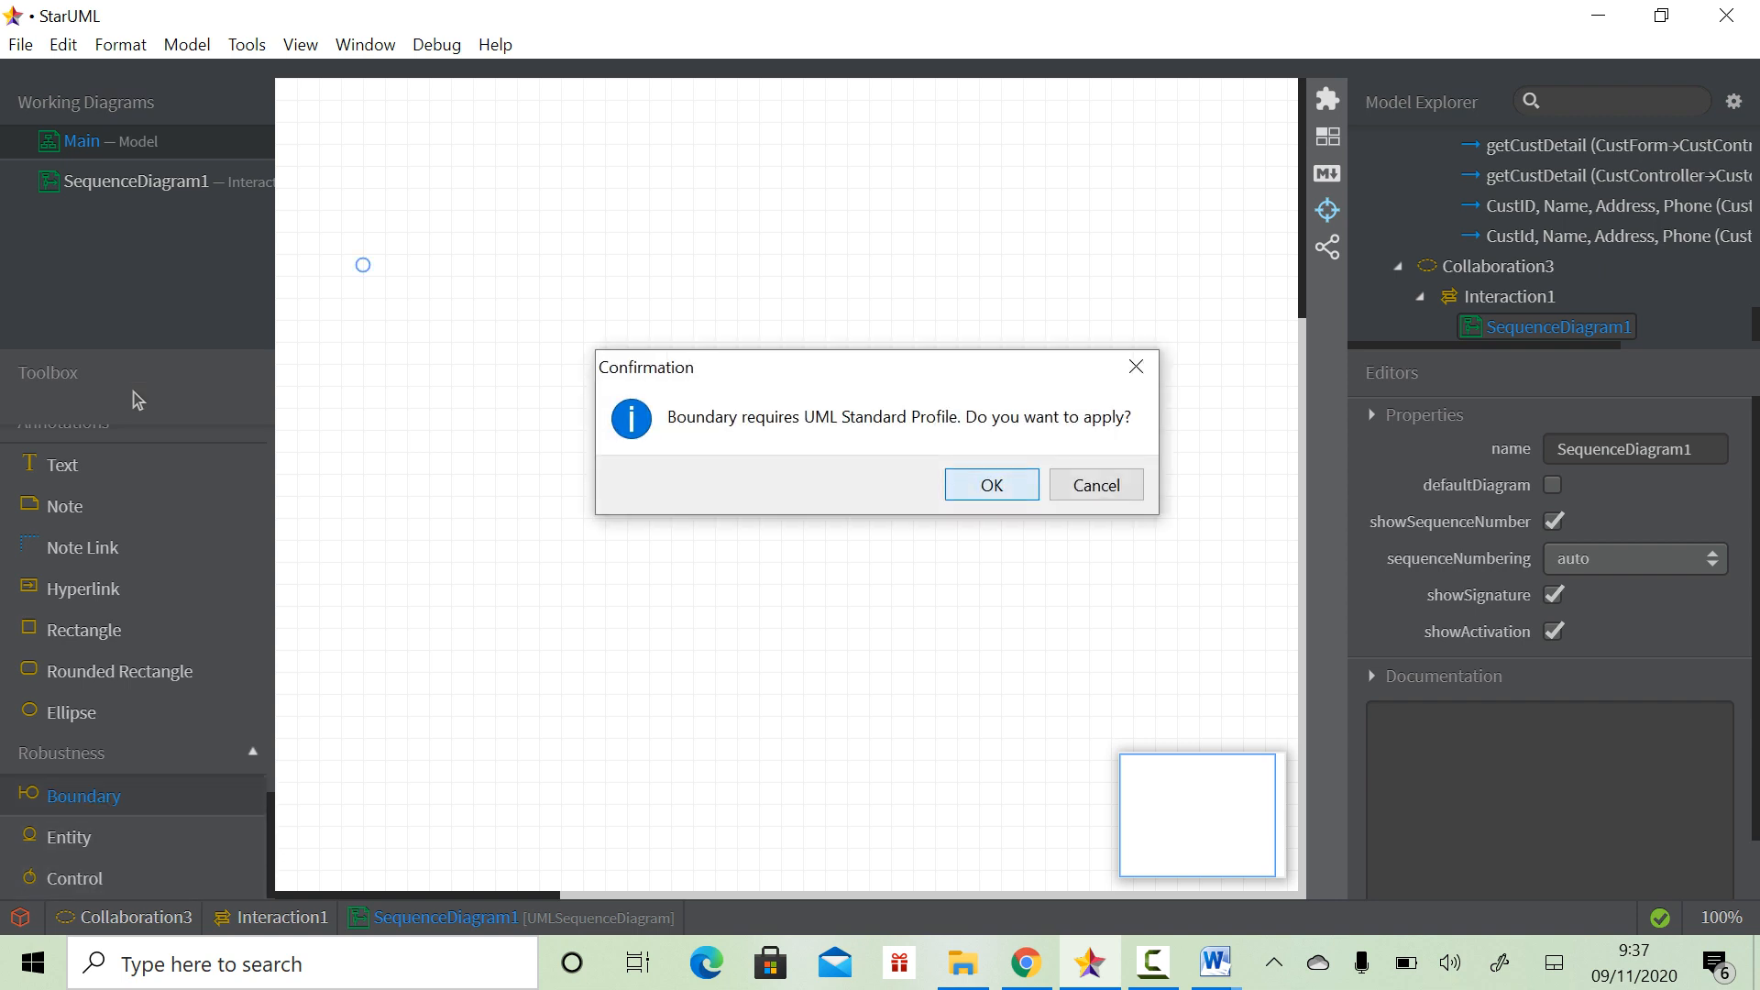
pyautogui.click(991, 485)
pyautogui.click(418, 300)
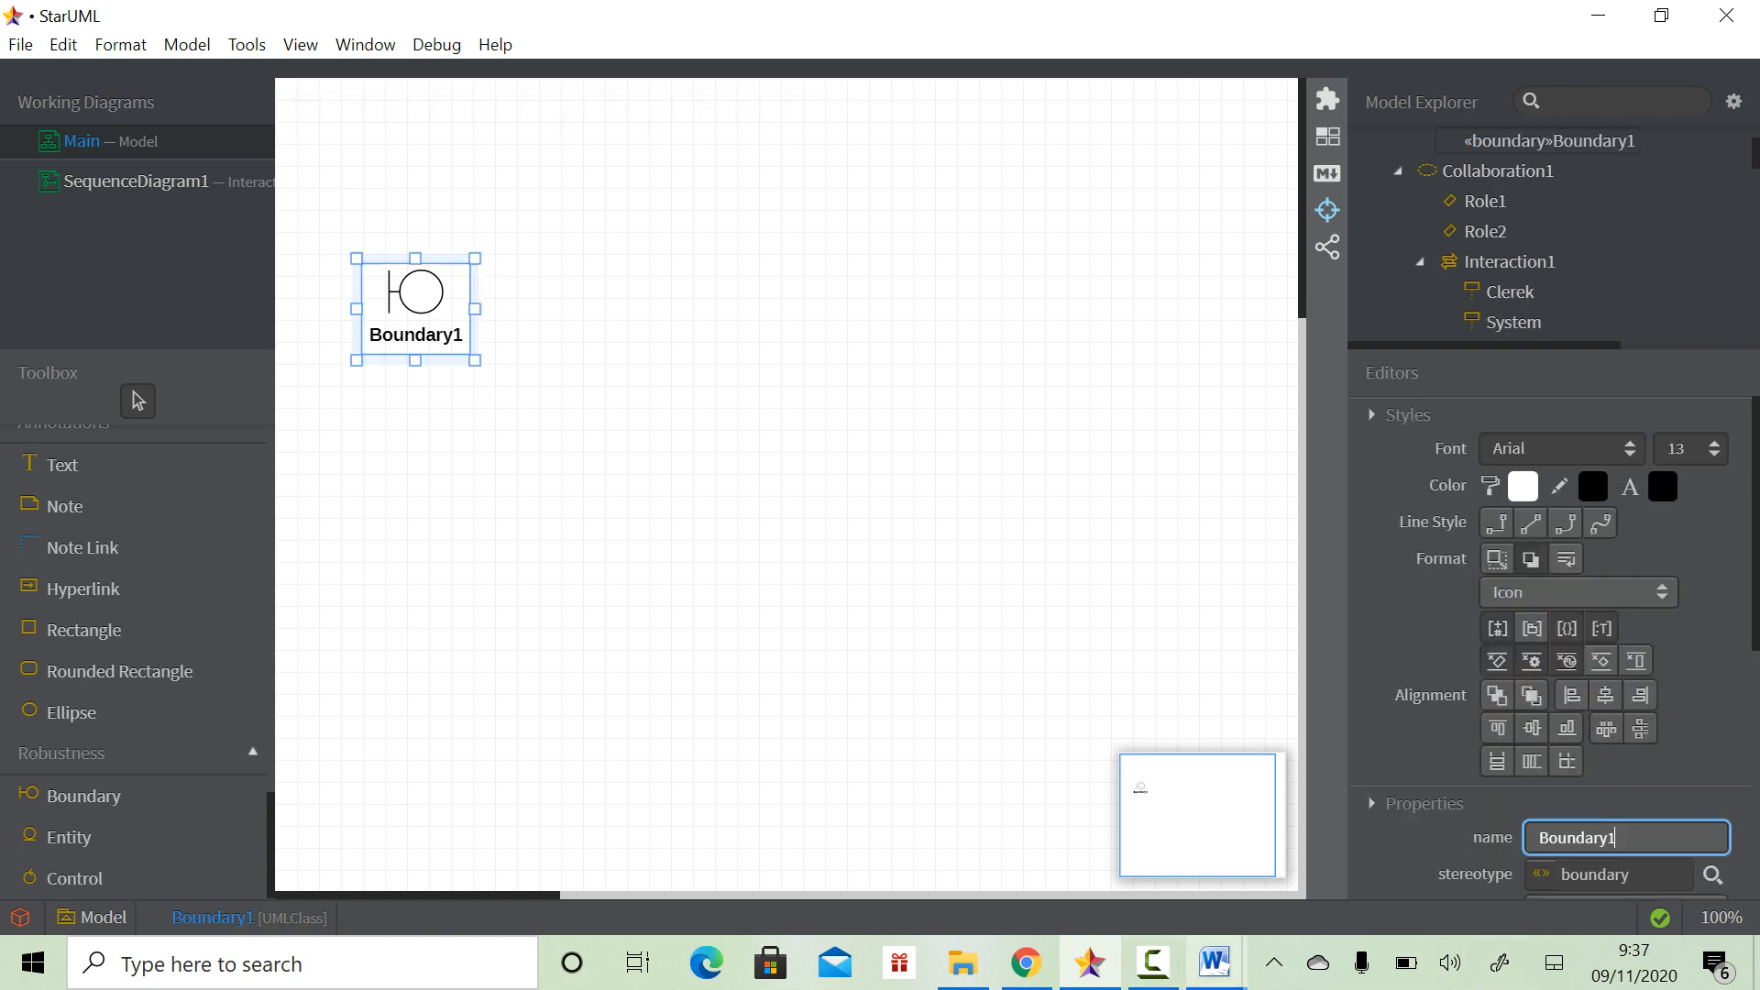
# Consult the reference diagram in the BAB IV Word document and name the boundary element viewLogin
pyautogui.click(1214, 962)
pyautogui.click(1194, 757)
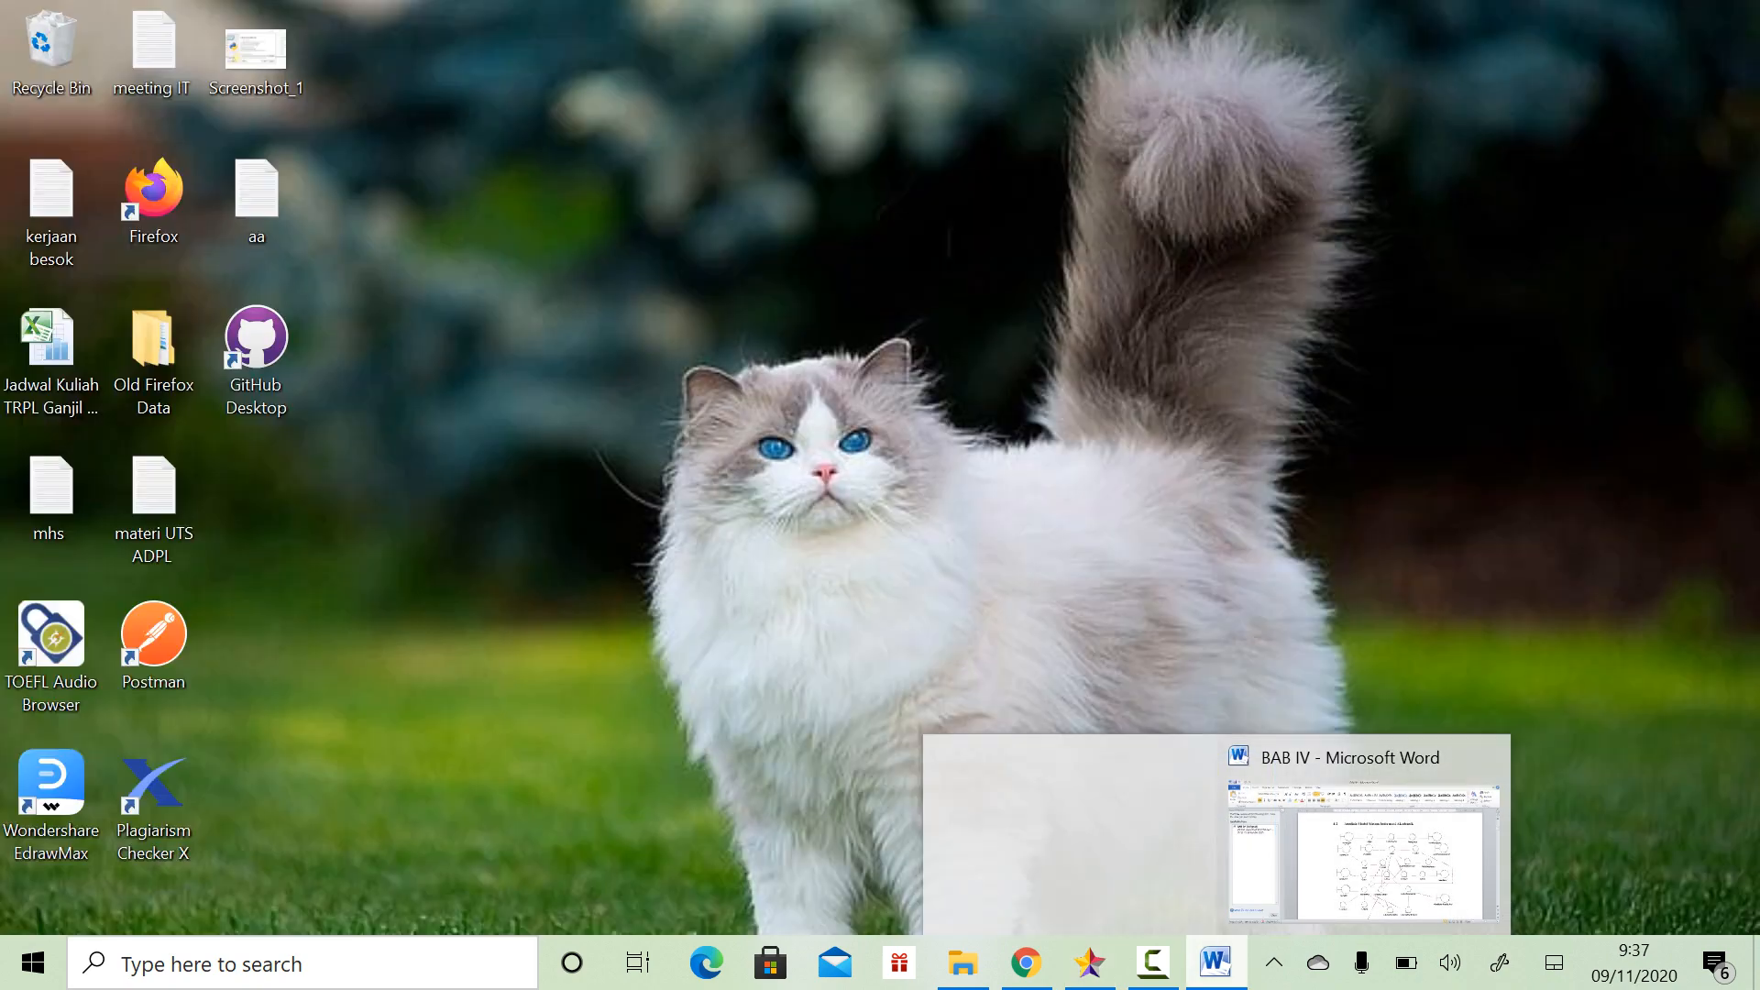
pyautogui.click(1193, 760)
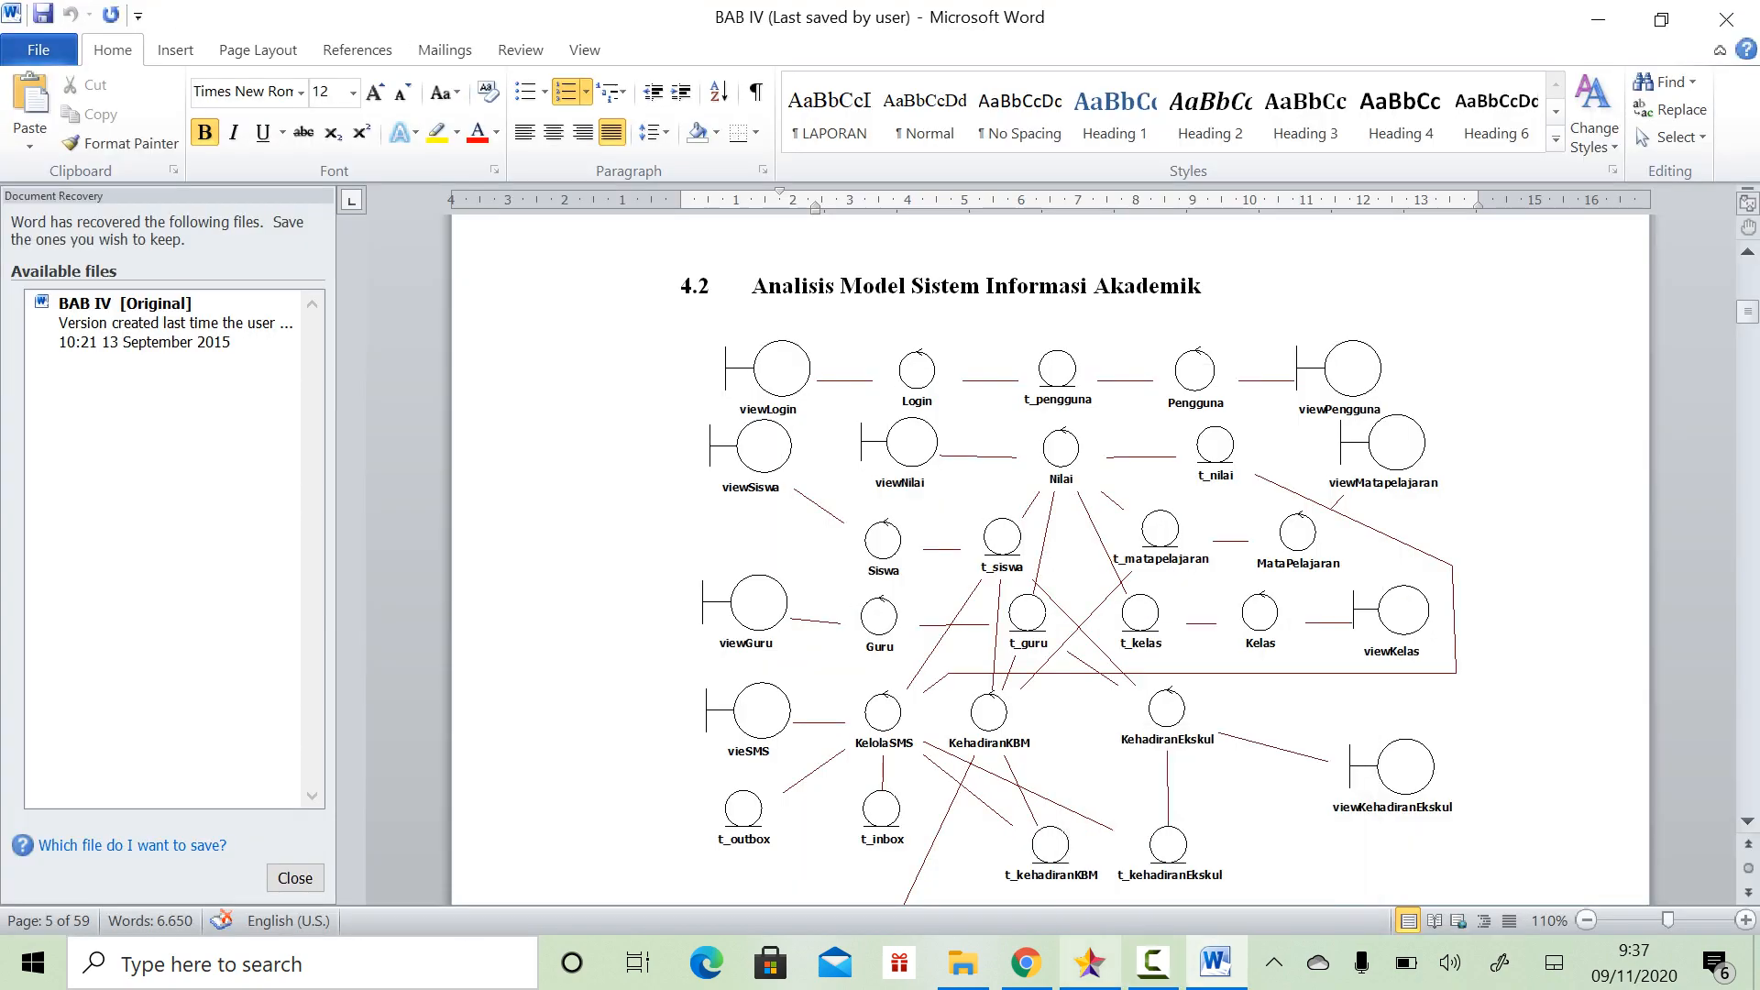
pyautogui.click(1025, 963)
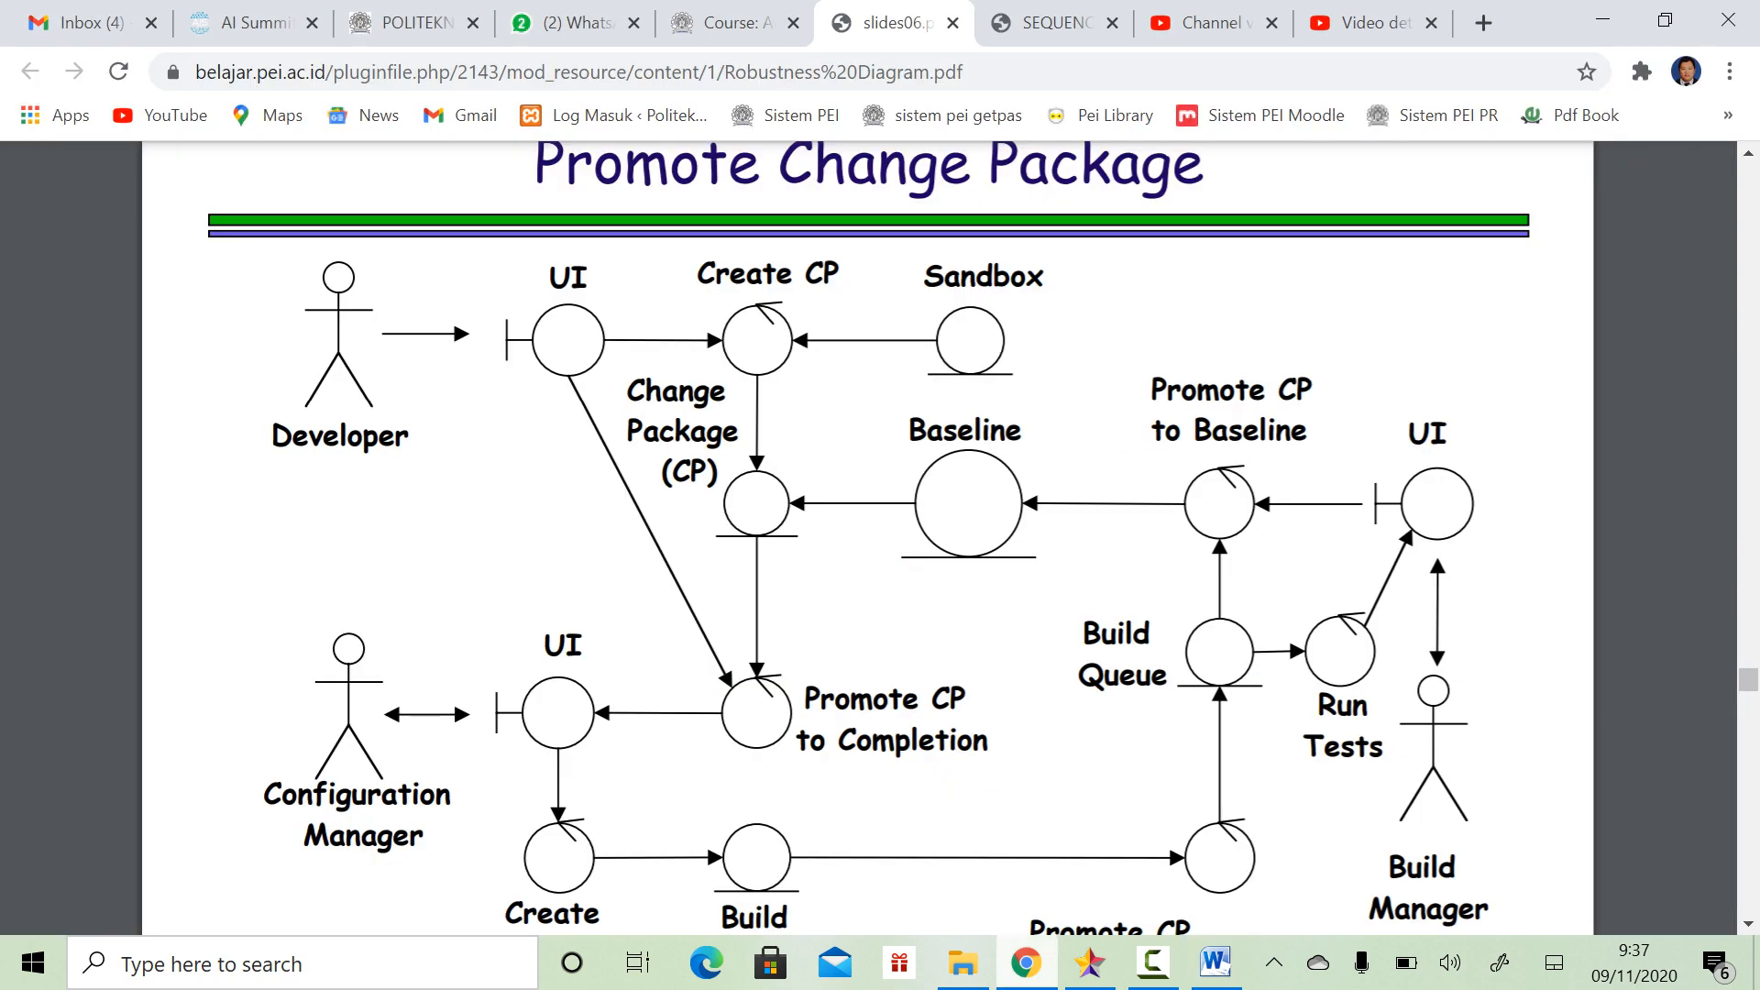
pyautogui.click(1215, 962)
pyautogui.click(1090, 963)
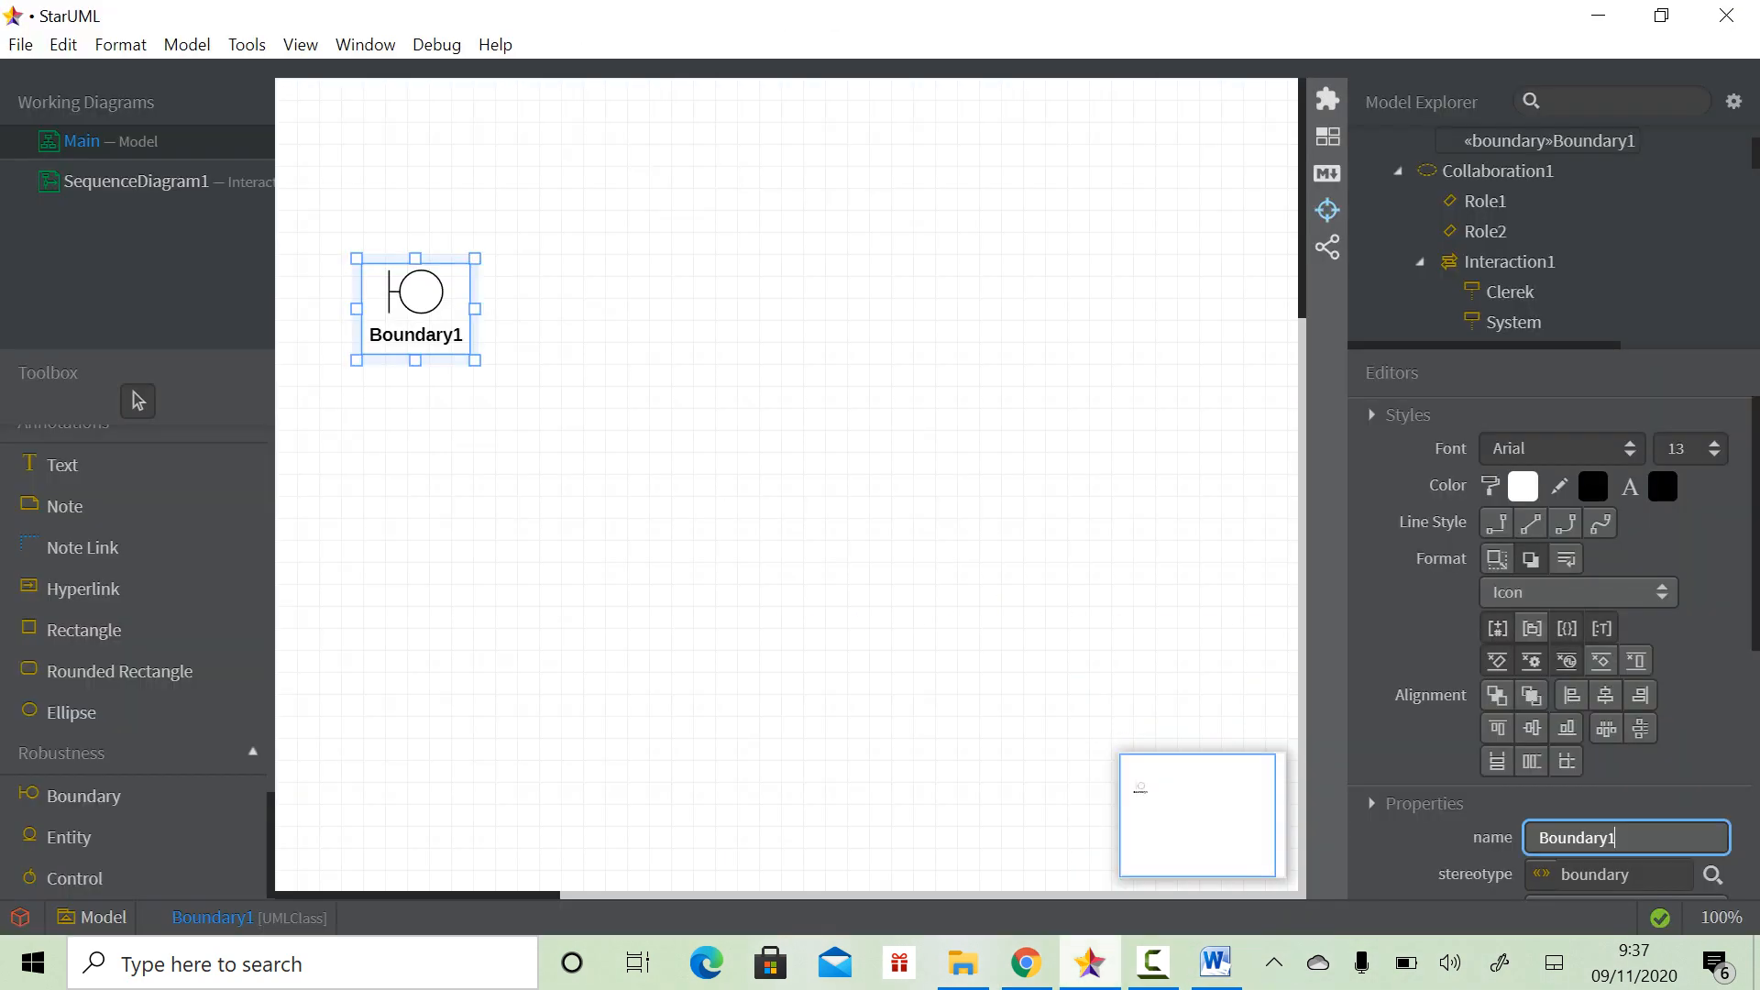
pyautogui.write('viewLogin')
pyautogui.click(787, 484)
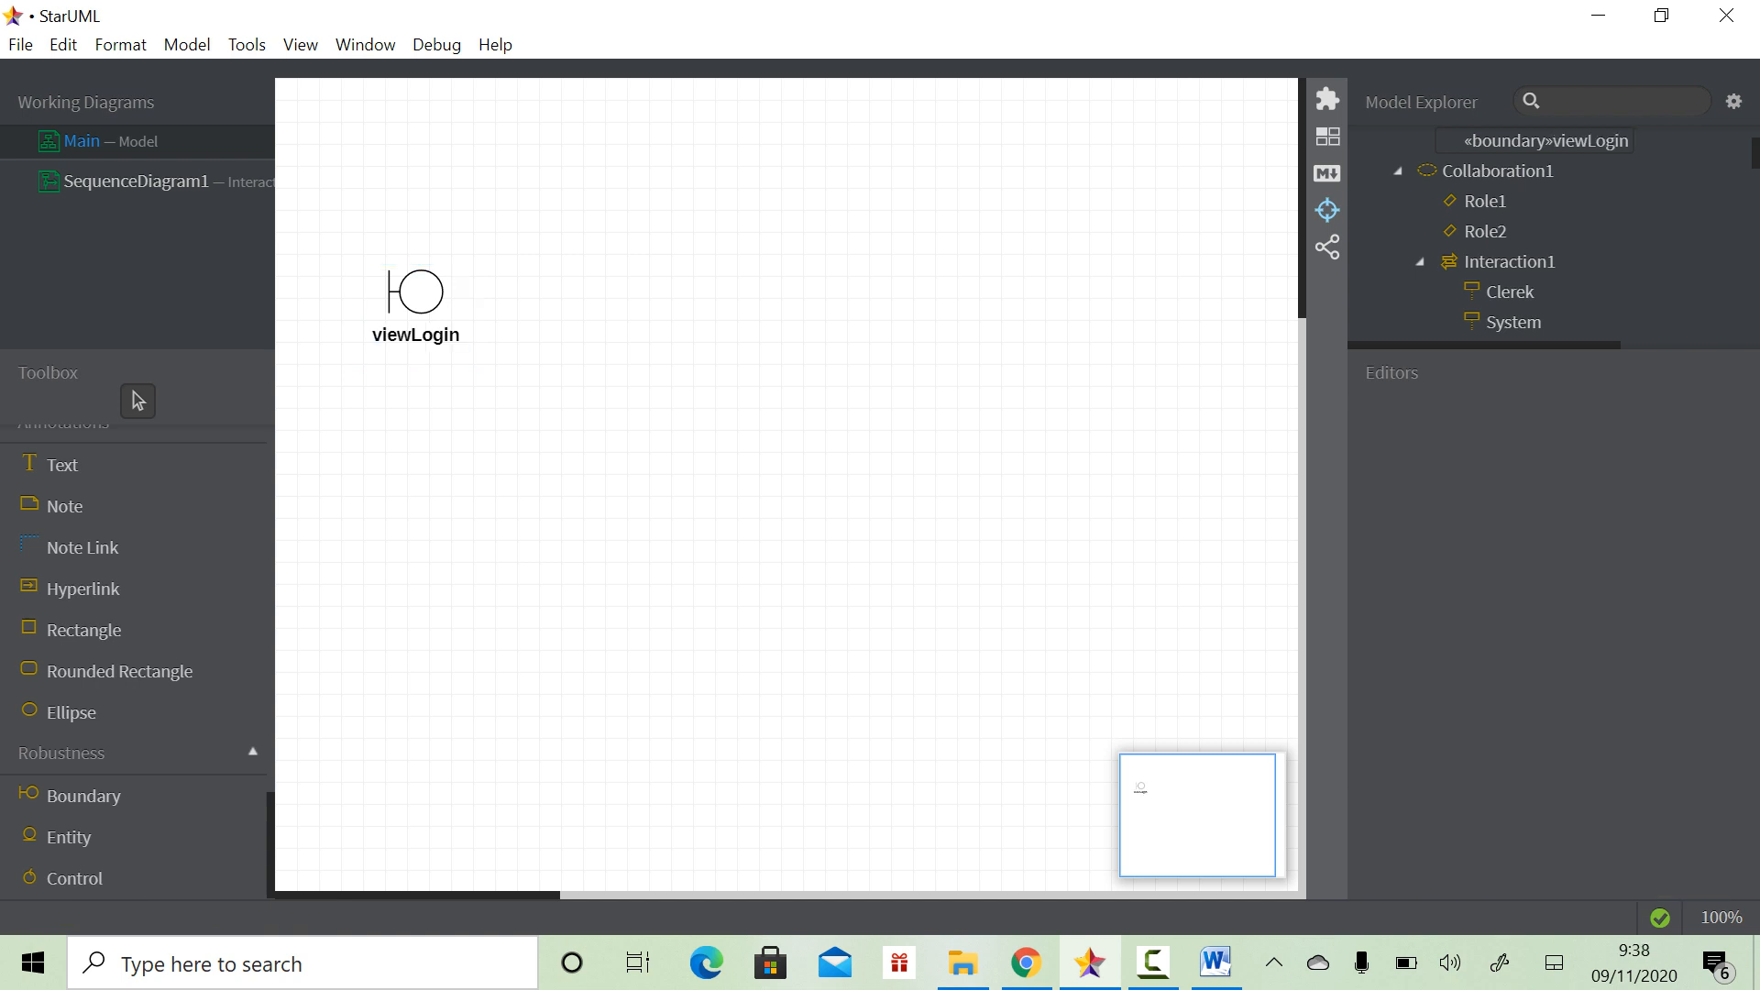
# Compare the robustness diagram slide in the browser with the analysis model in the BAB IV Word document
pyautogui.click(1027, 963)
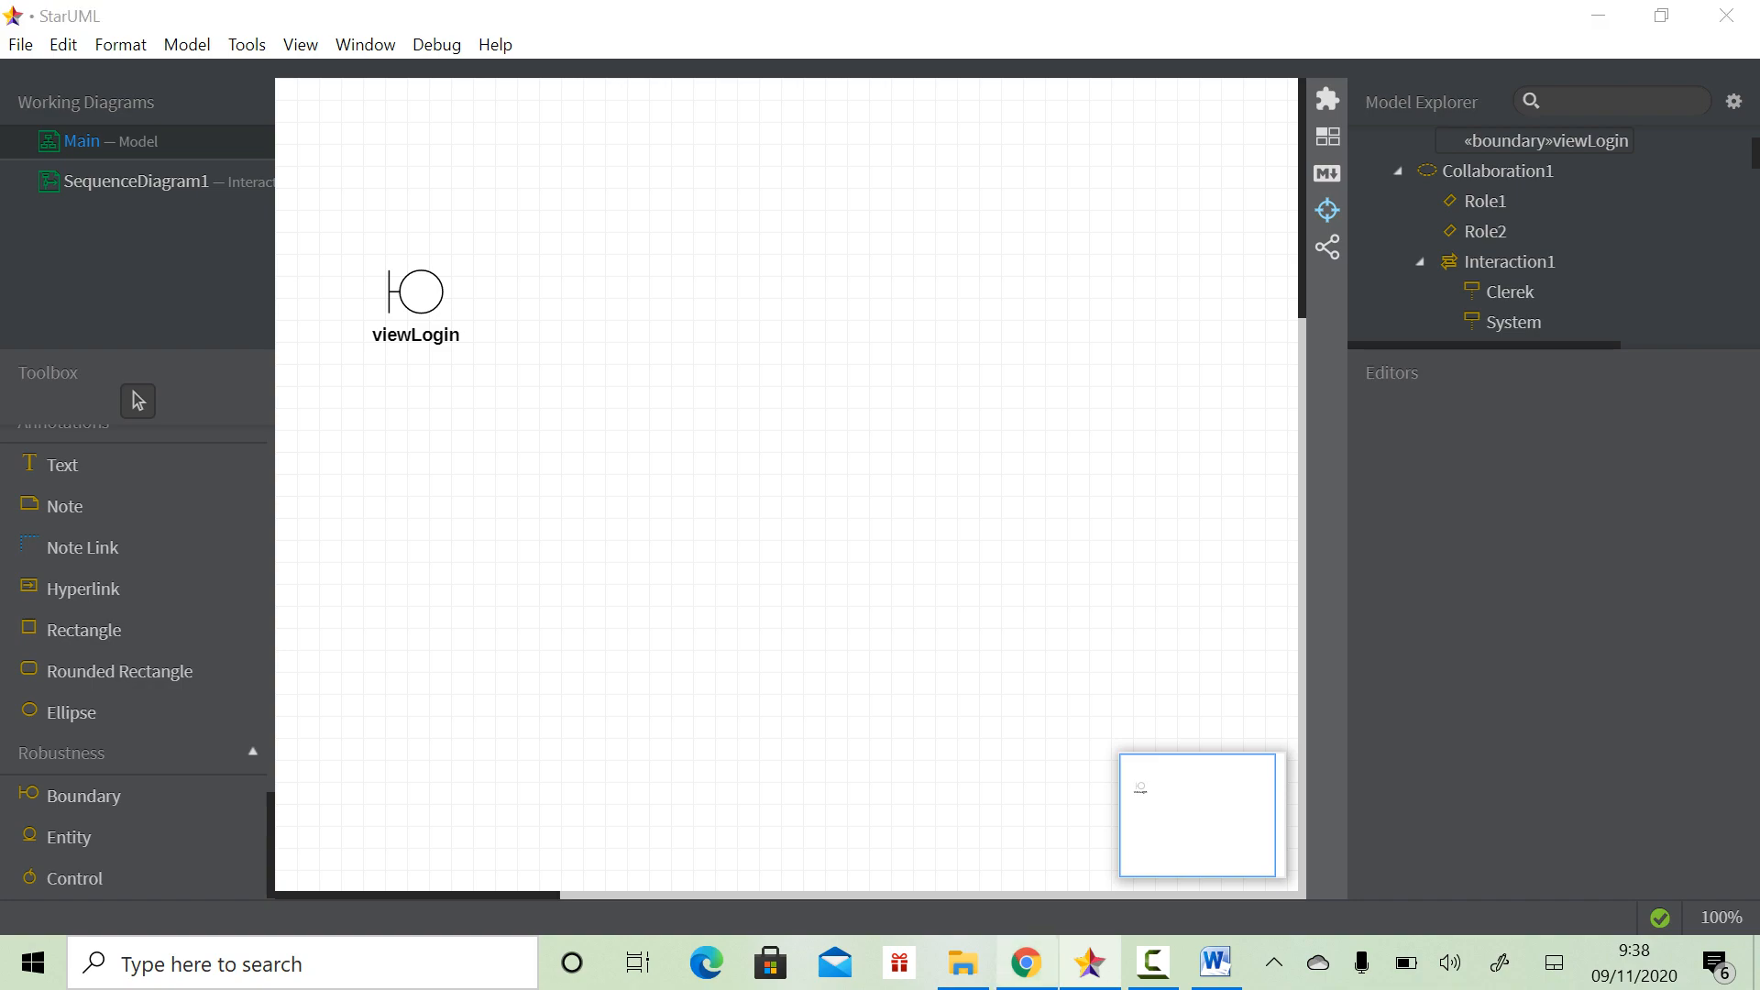
pyautogui.click(1027, 963)
pyautogui.click(1027, 962)
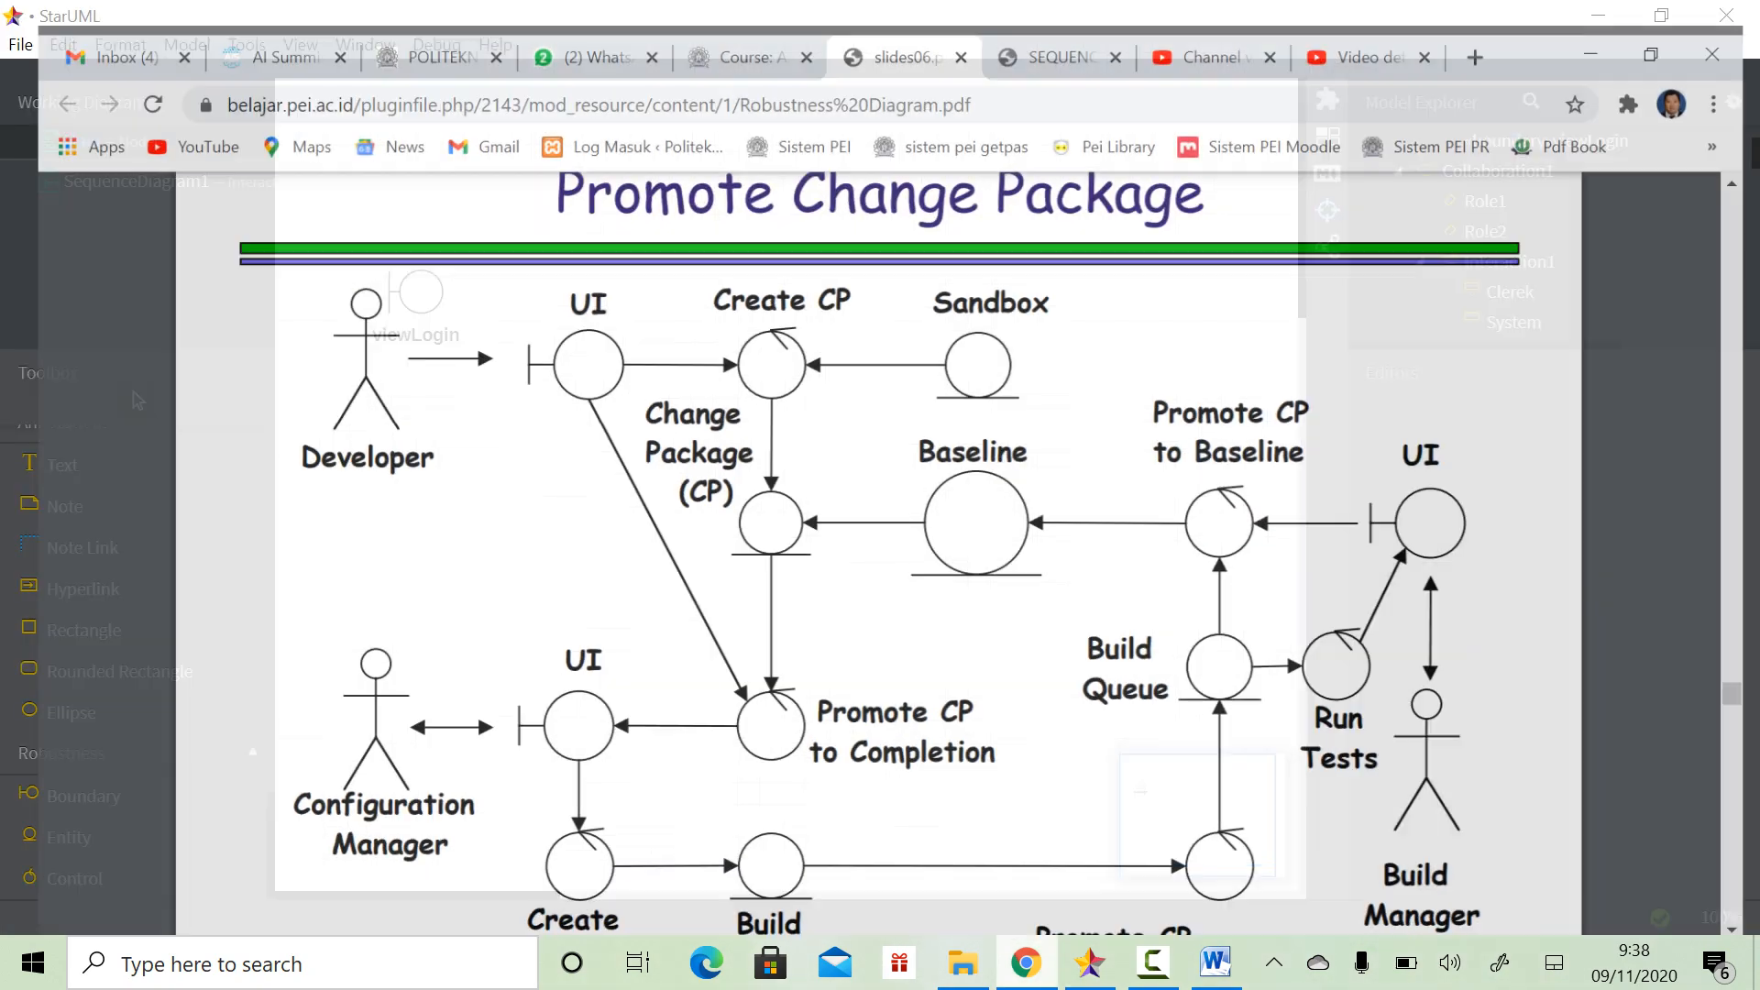
pyautogui.click(1215, 963)
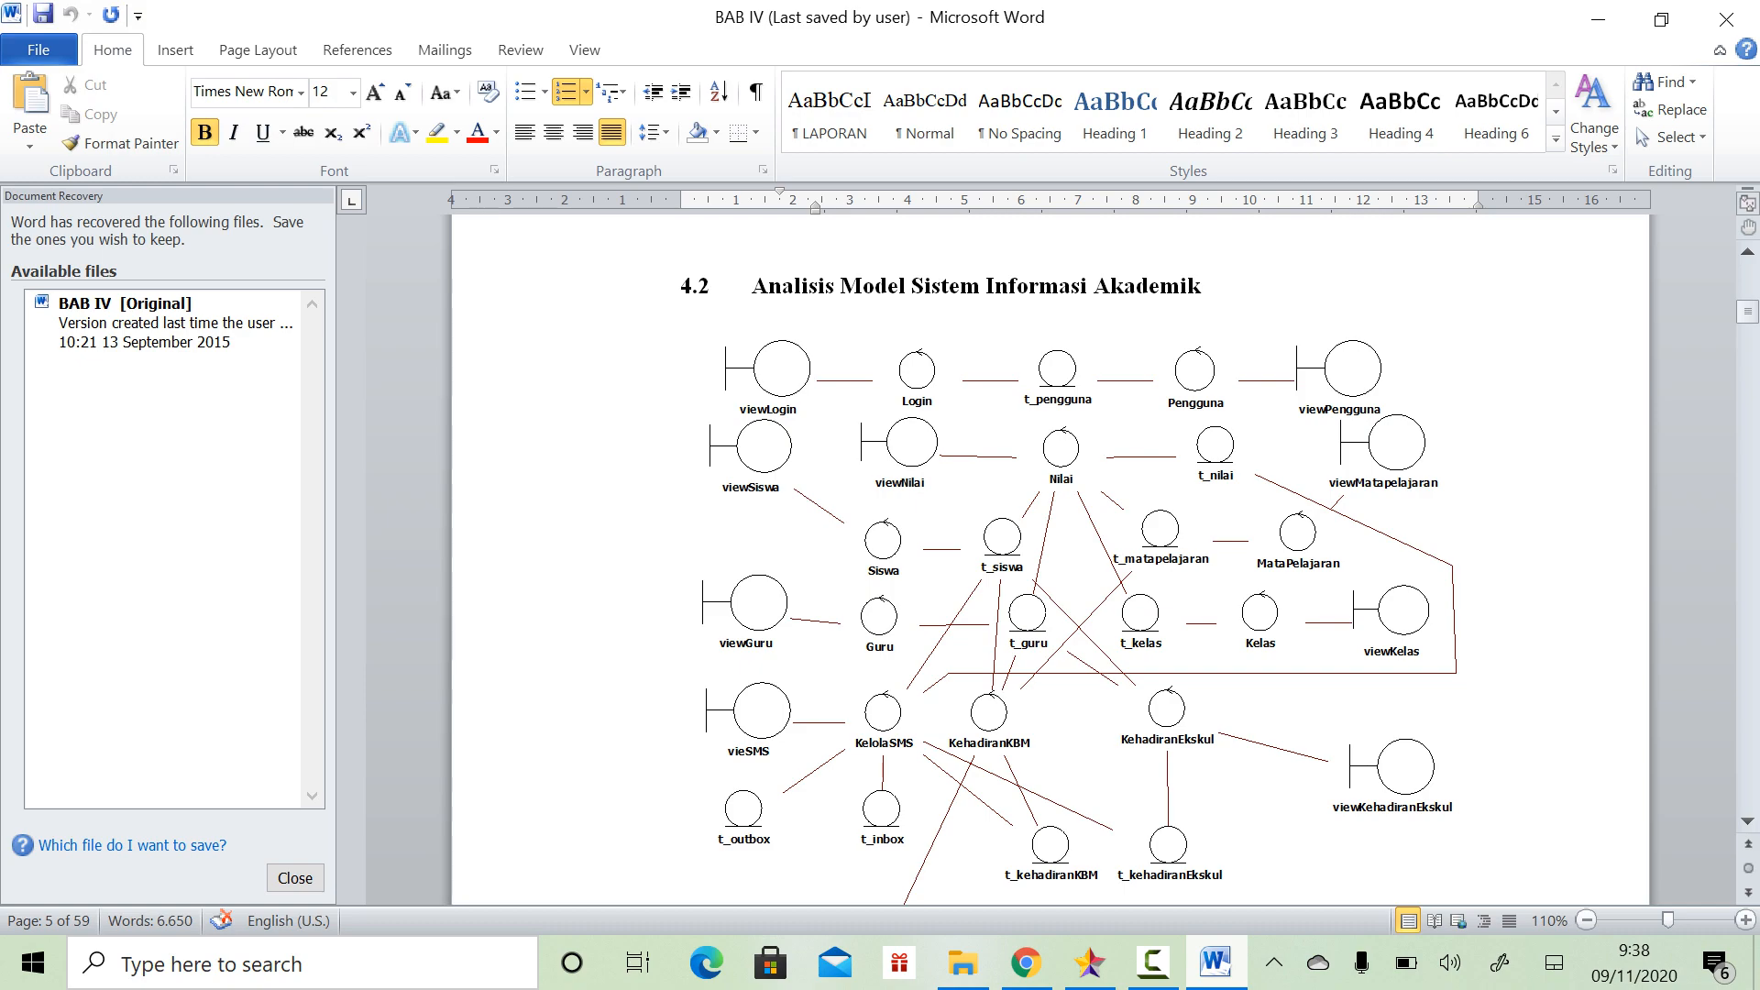
pyautogui.click(1215, 963)
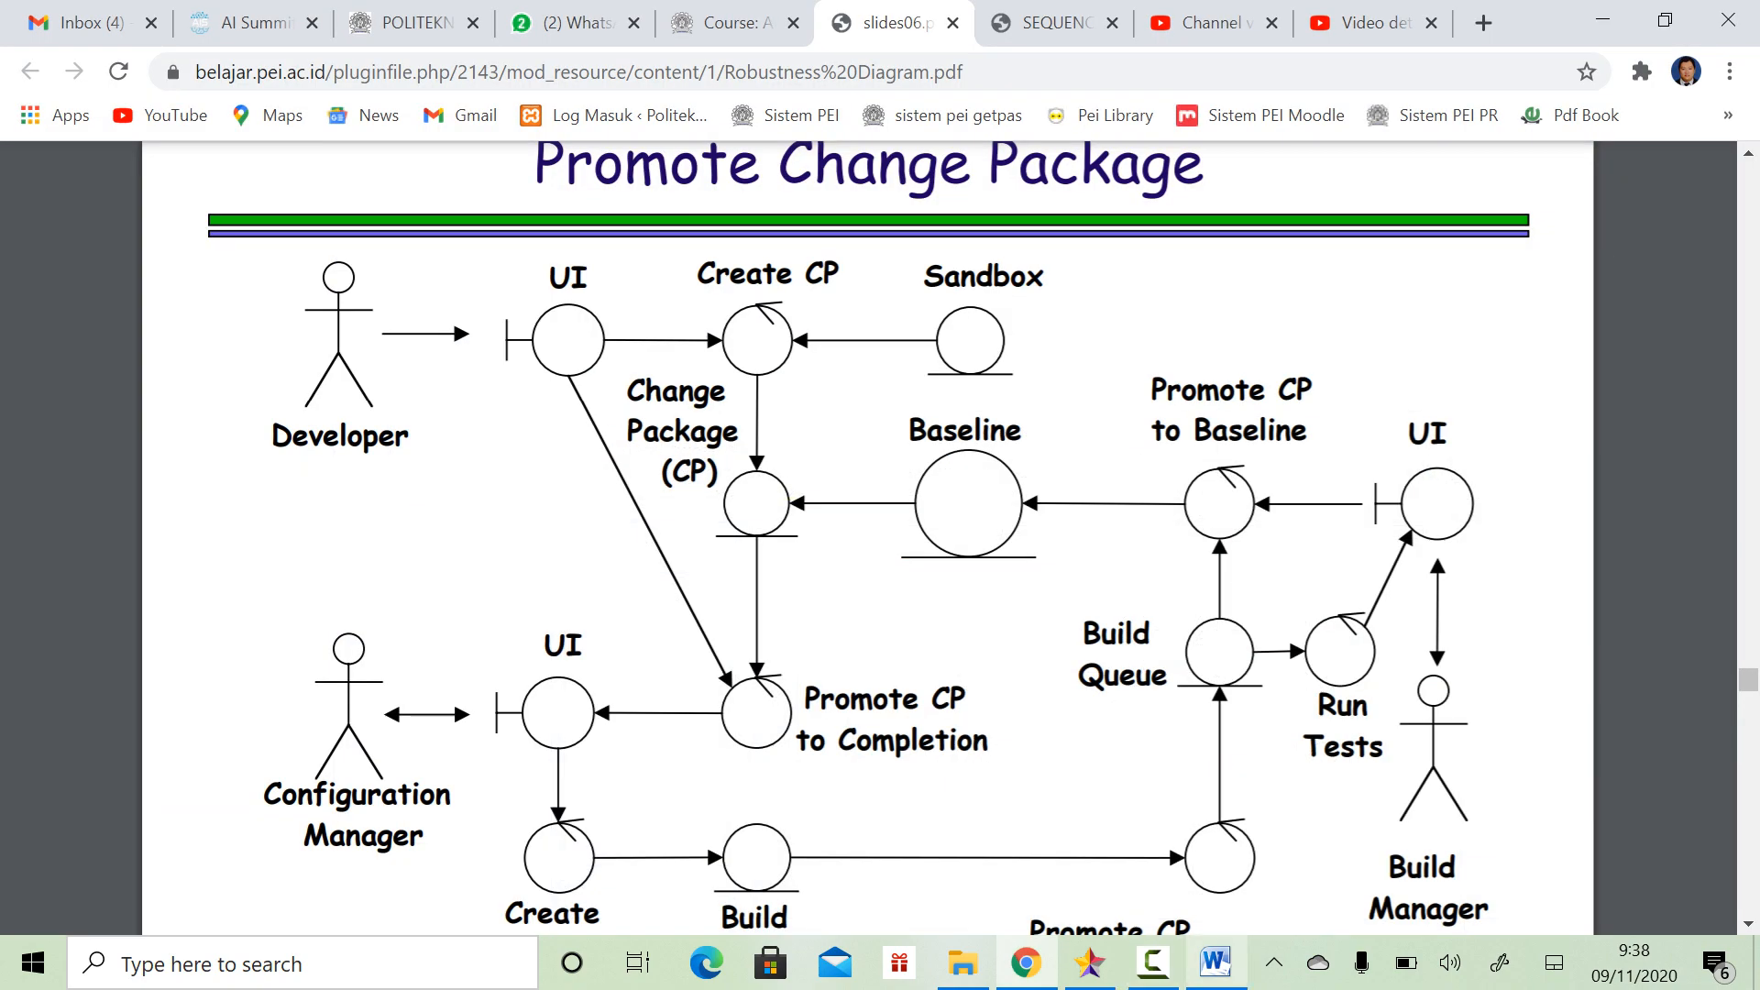
pyautogui.click(1216, 963)
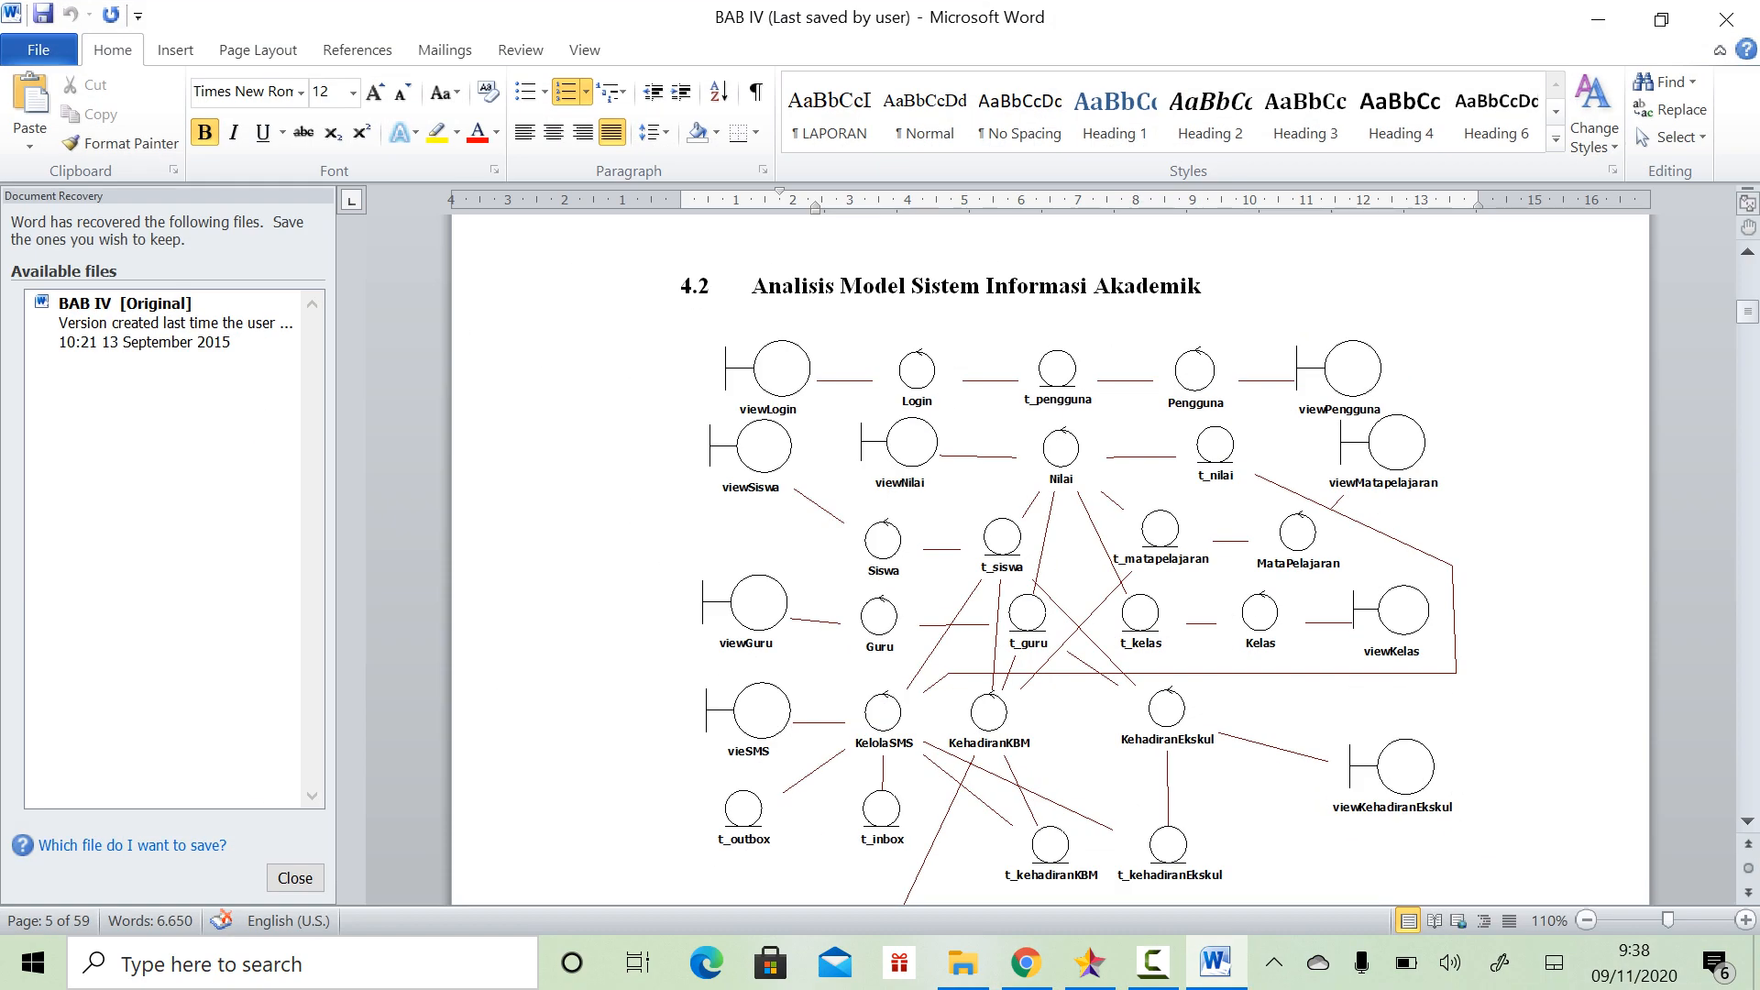
pyautogui.hotkey('alt', 'Tab')
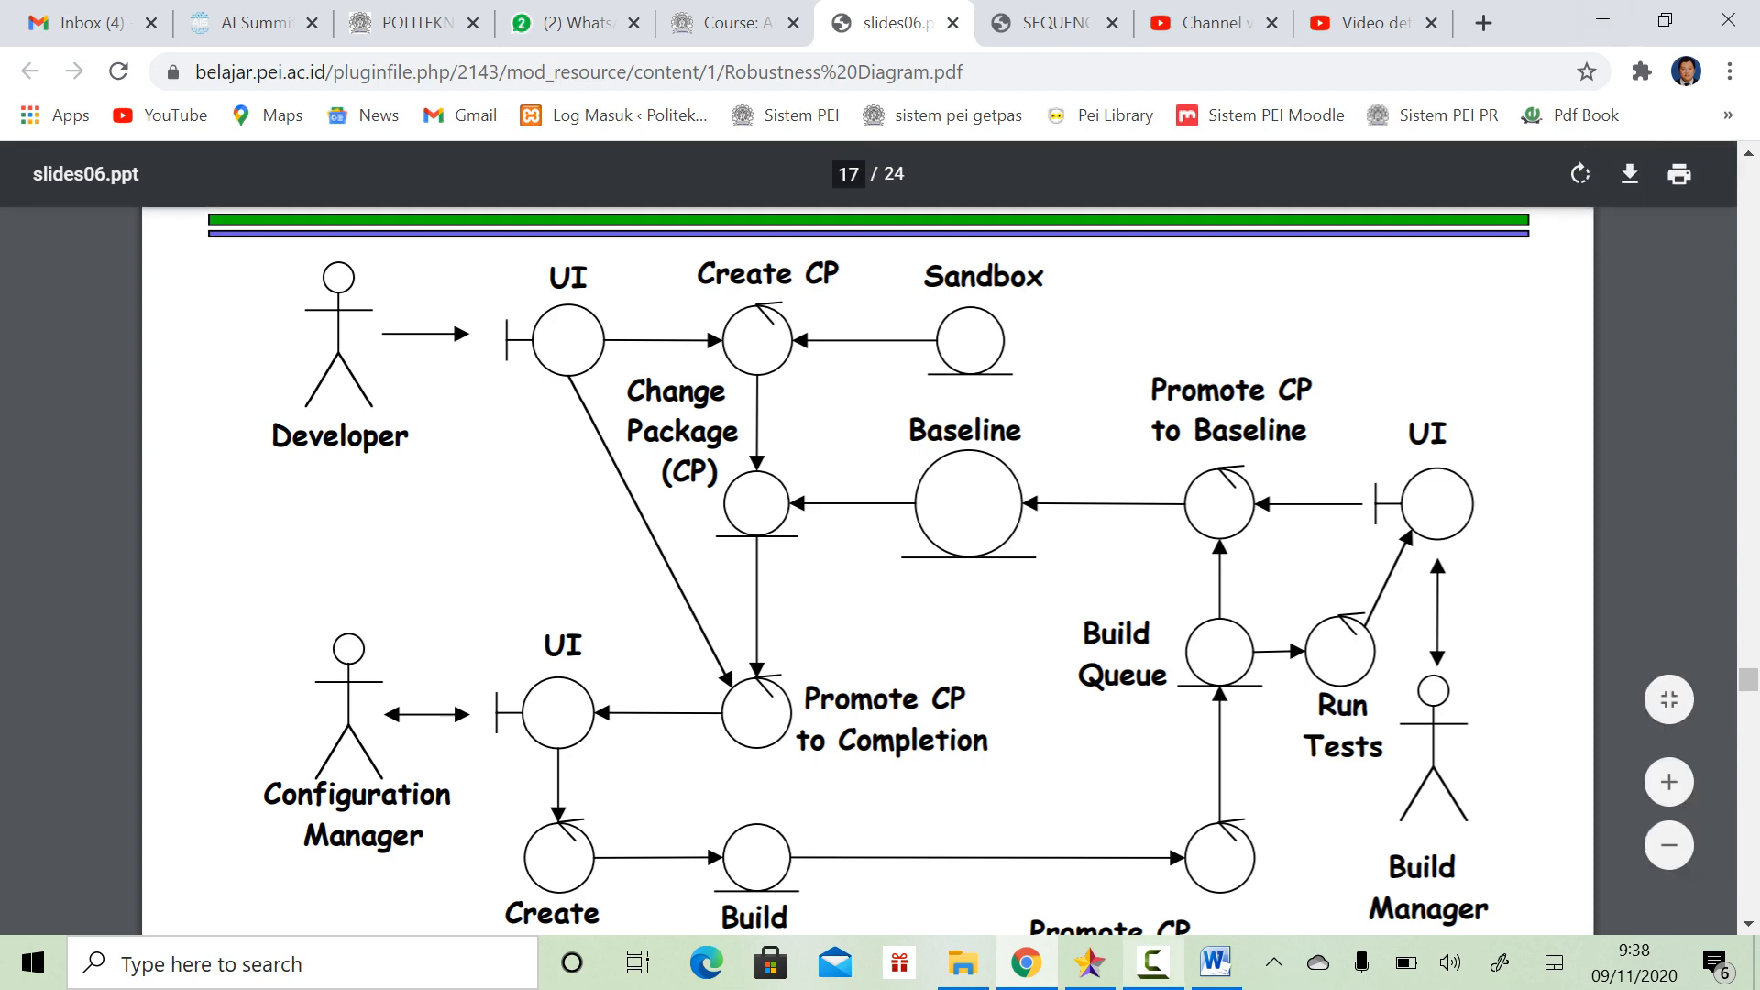
pyautogui.hotkey('alt', 'Tab')
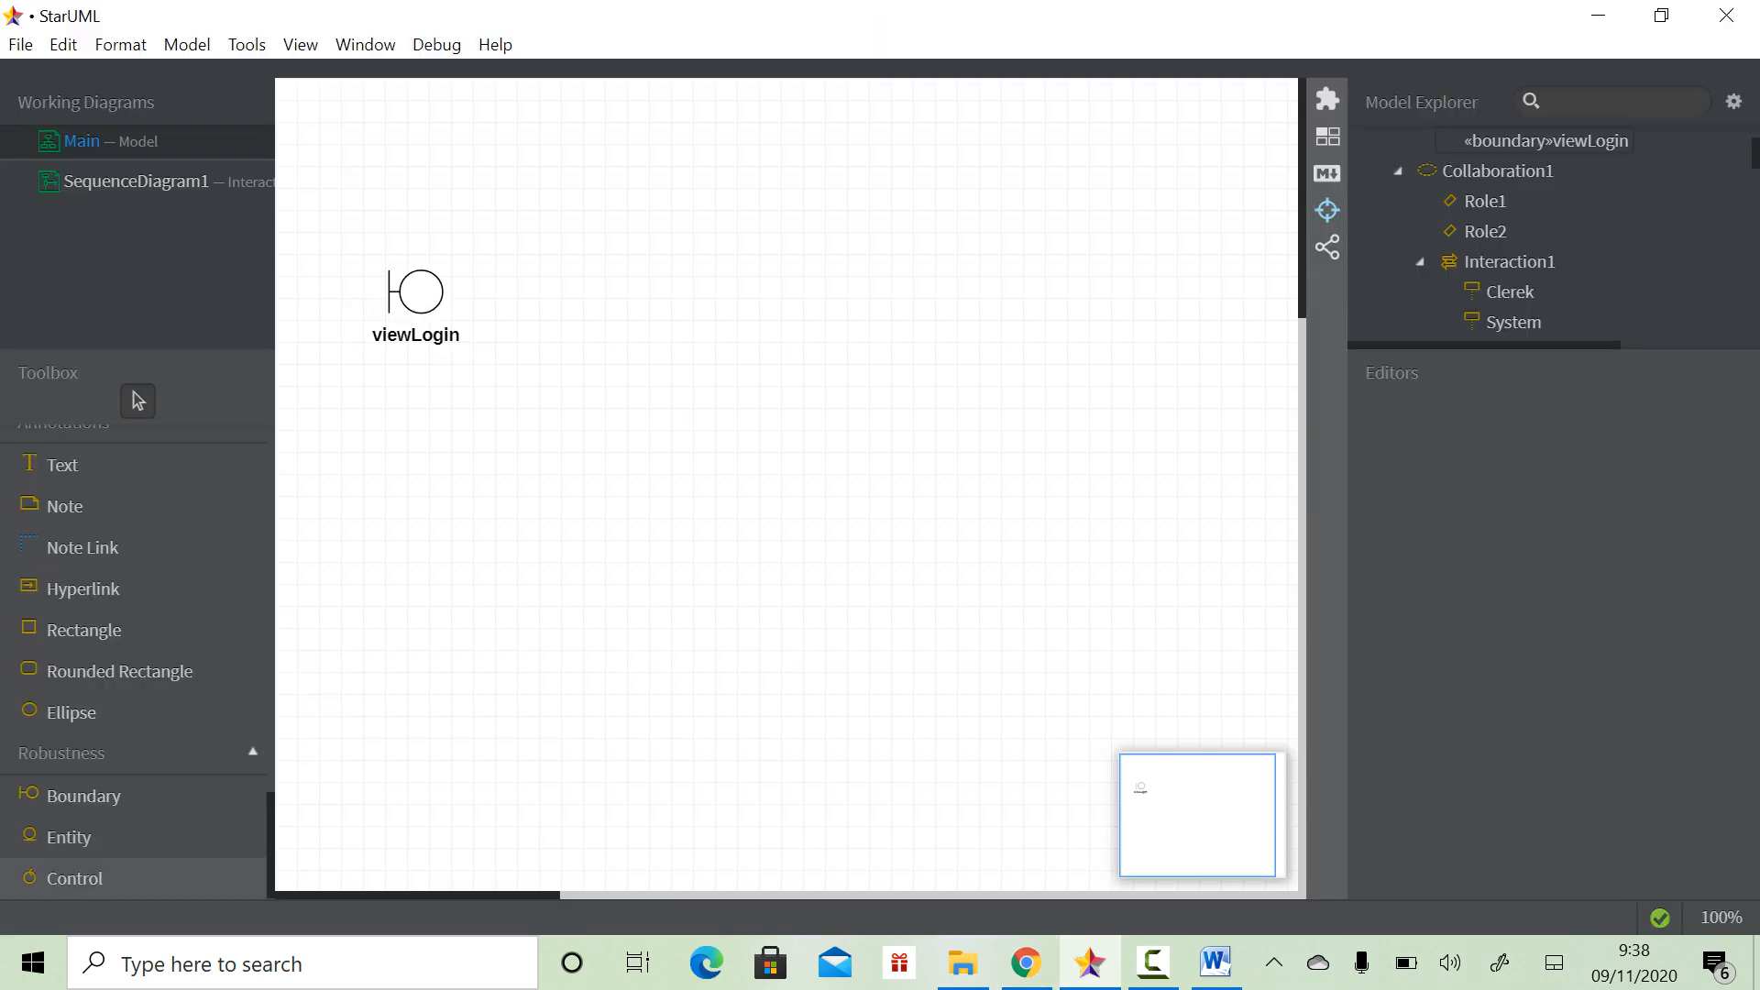
# Add a Control element named login to the right of viewLogin and align it level with that boundary
pyautogui.click(74, 878)
pyautogui.click(526, 271)
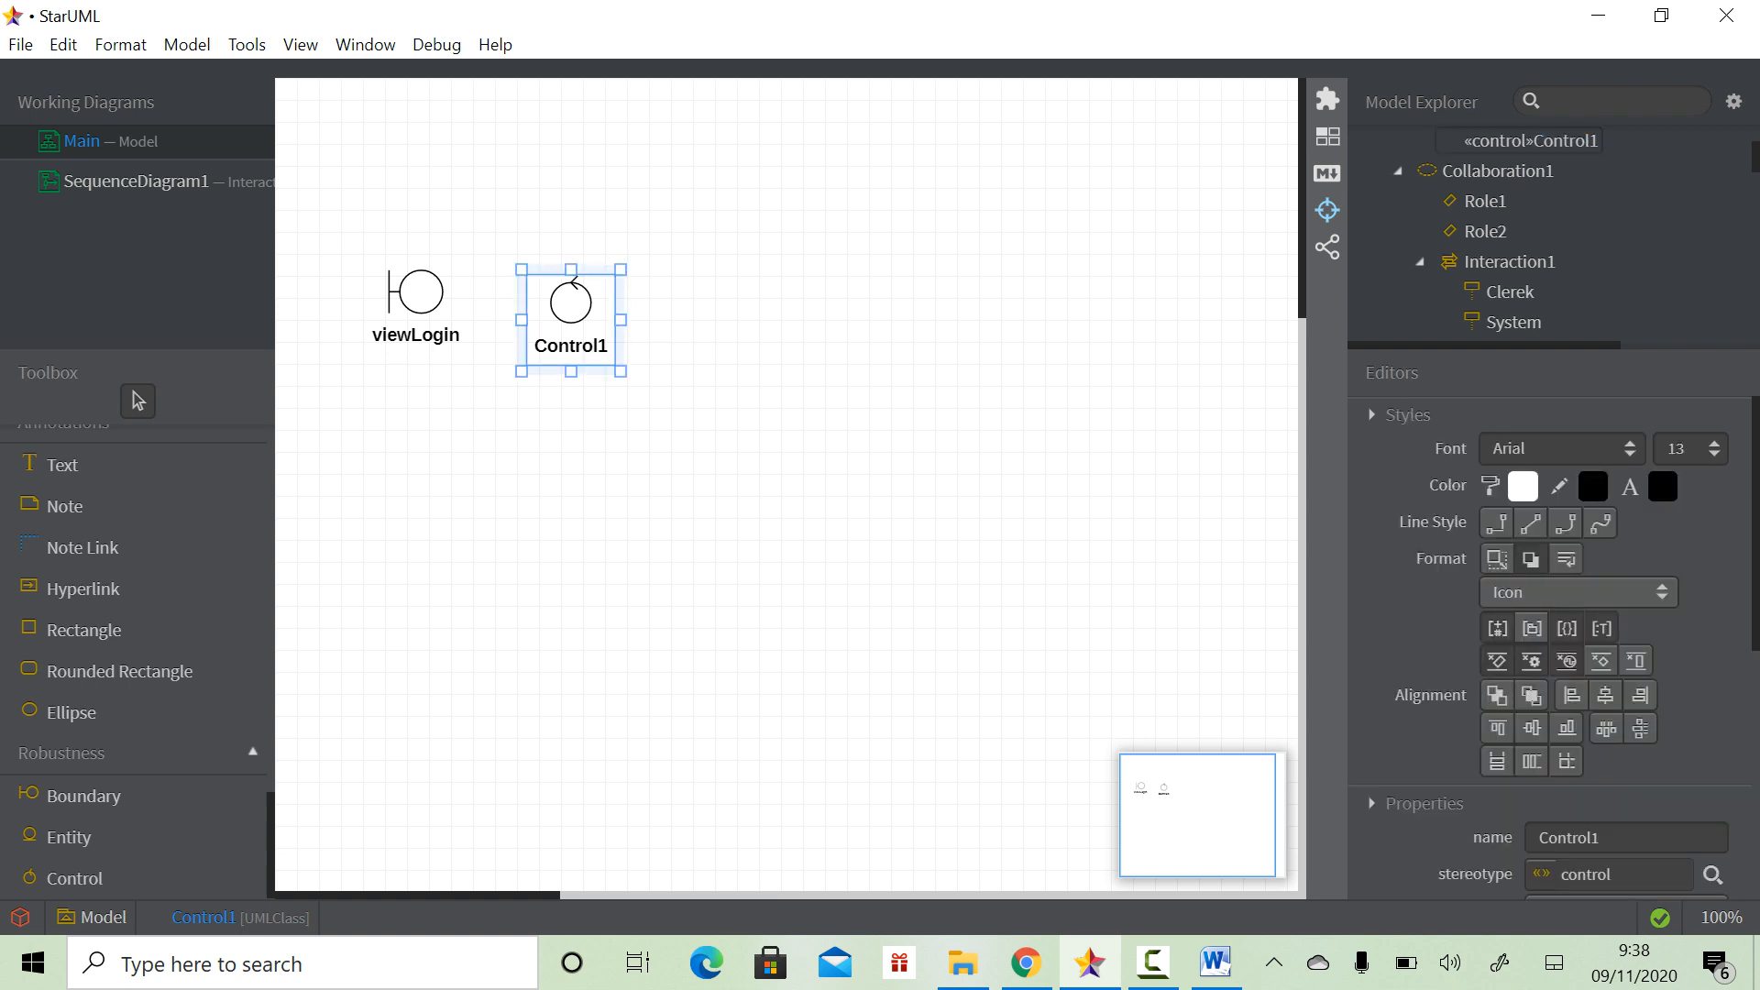
pyautogui.moveTo(572, 307); pyautogui.dragTo(560, 285)
pyautogui.click(1600, 838)
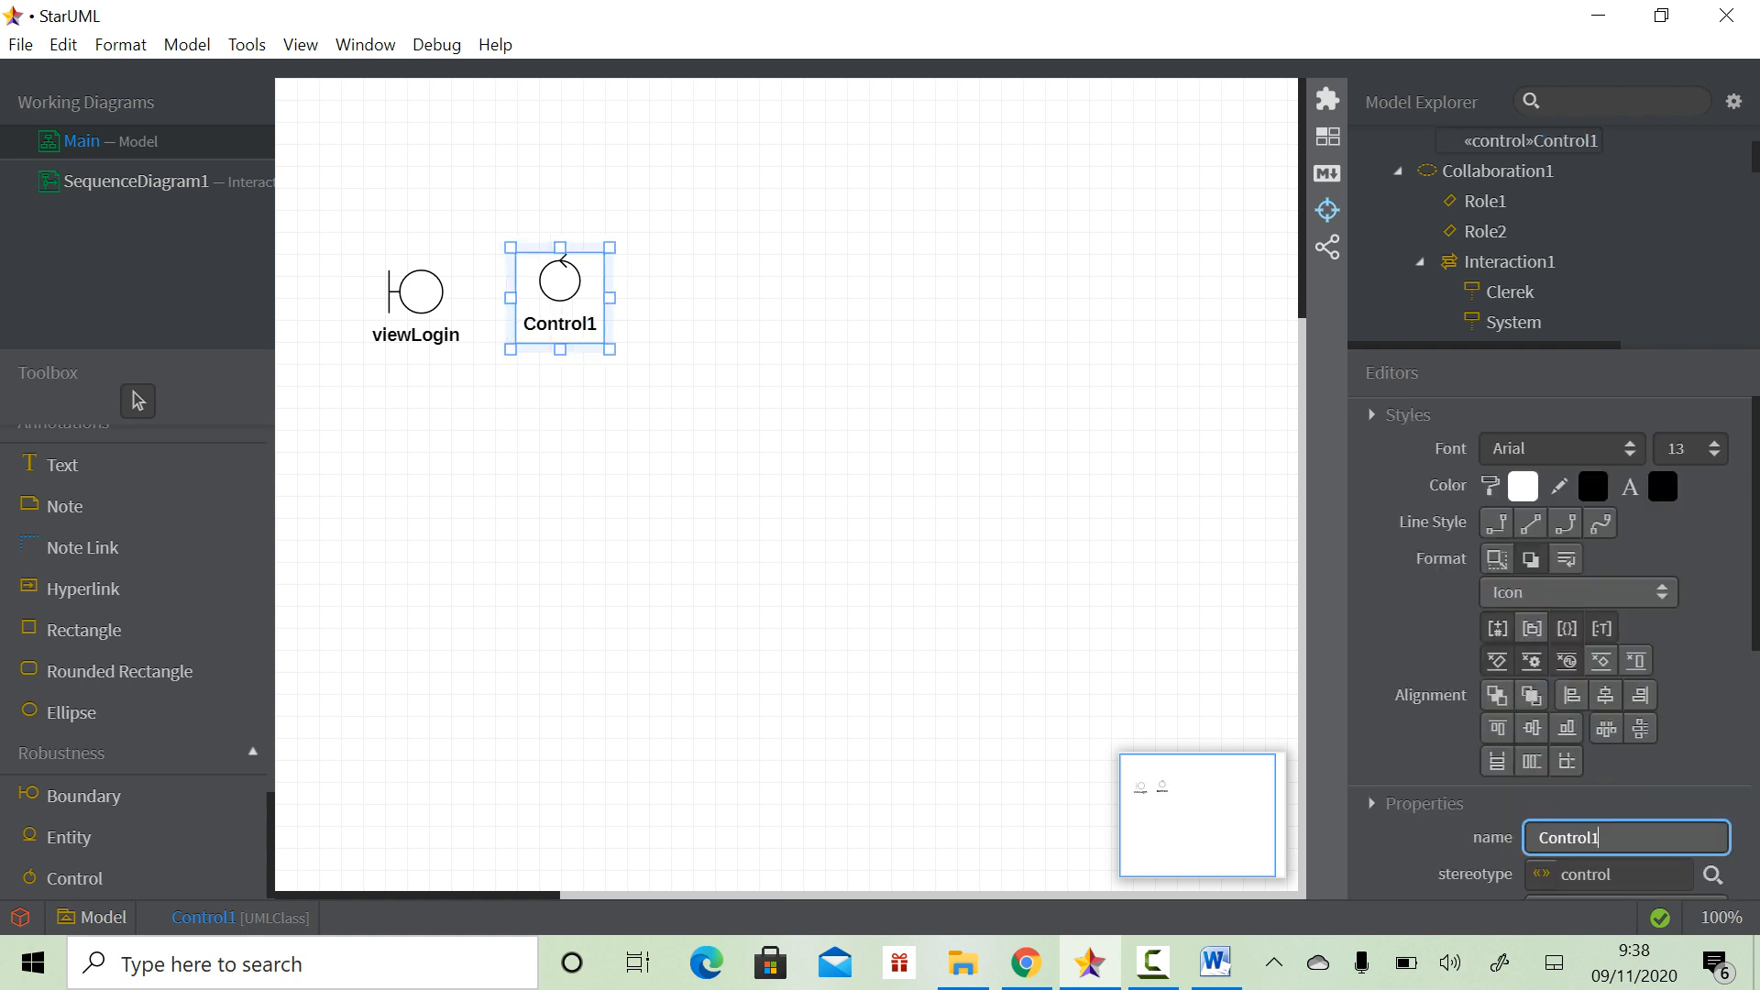
pyautogui.write('login')
pyautogui.click(789, 513)
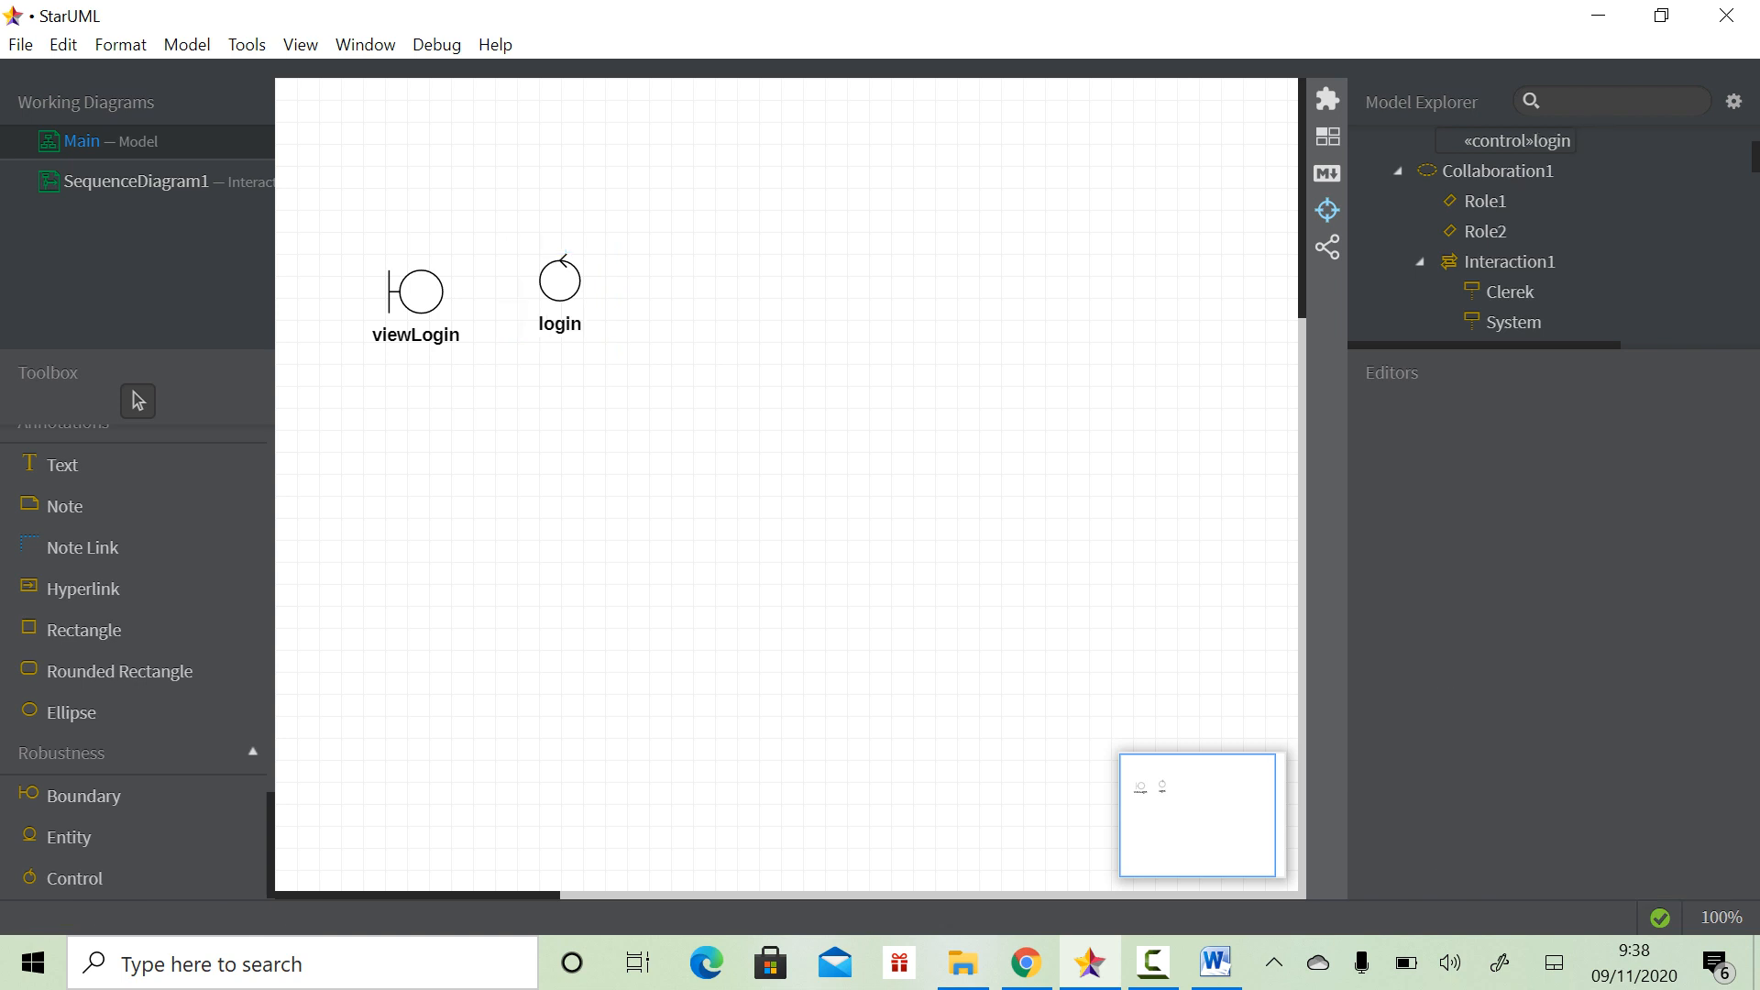
pyautogui.moveTo(560, 280); pyautogui.dragTo(560, 292)
pyautogui.click(642, 458)
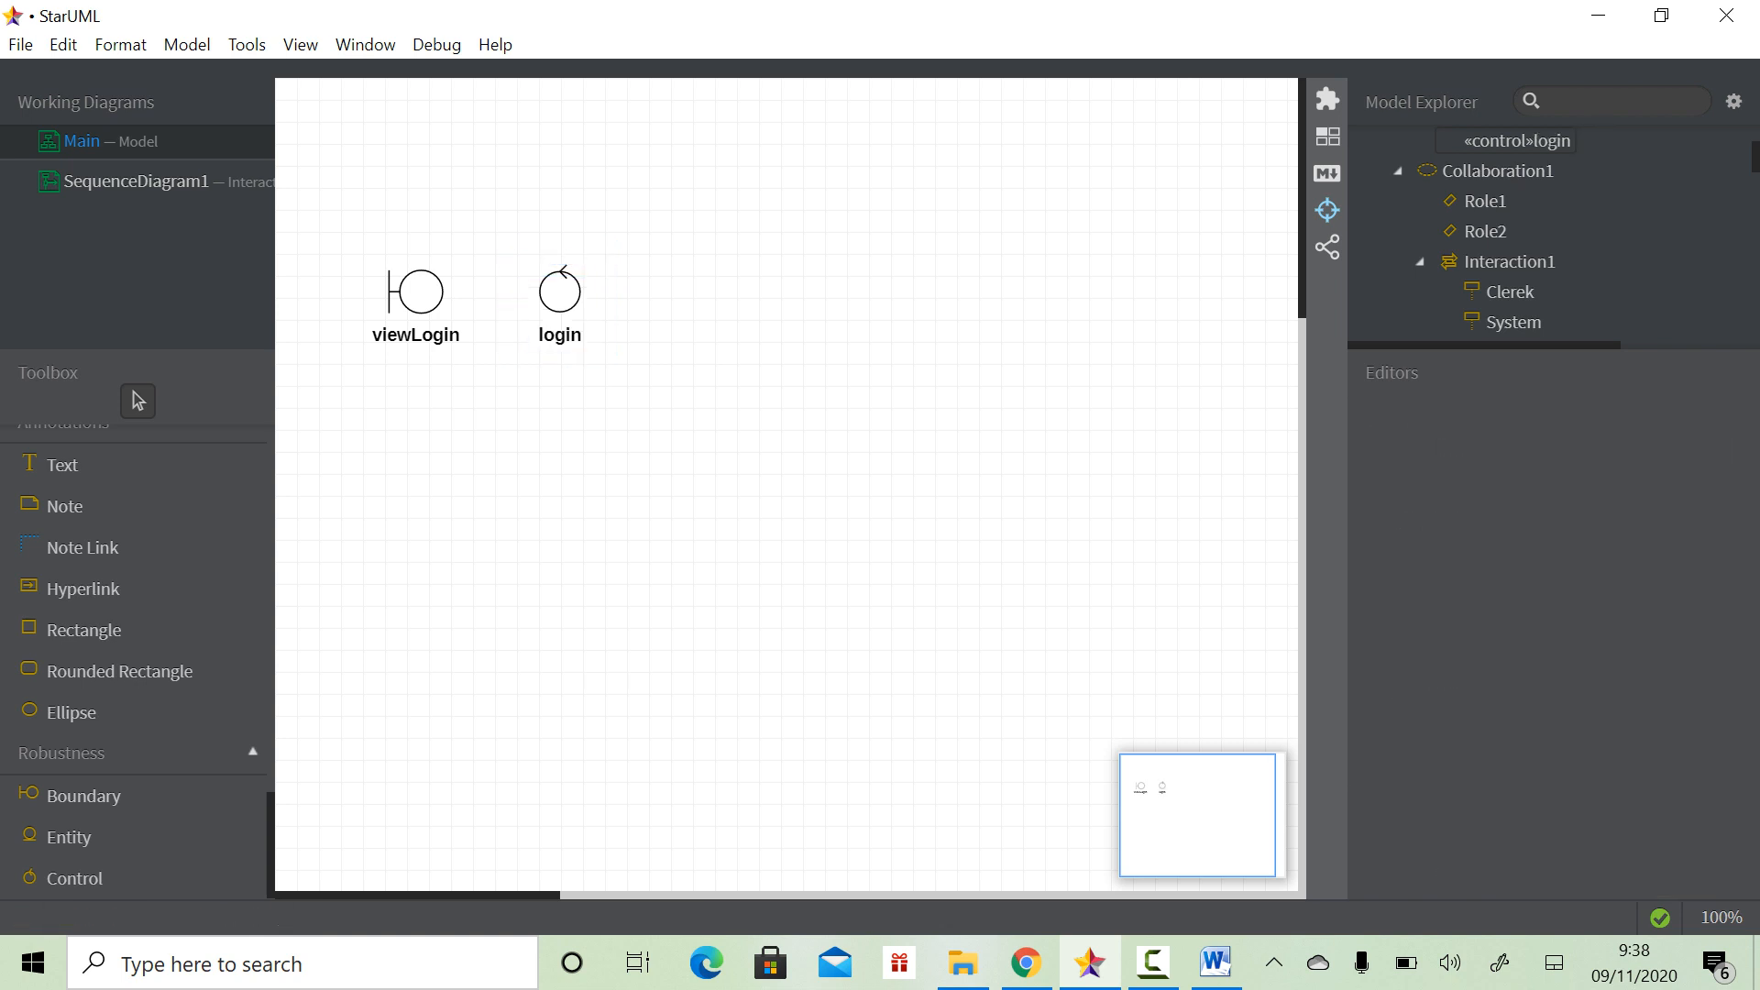
# Check the reference diagram in the BAB IV Word document and add an Entity named t_pengguna to the right of login
pyautogui.click(1216, 963)
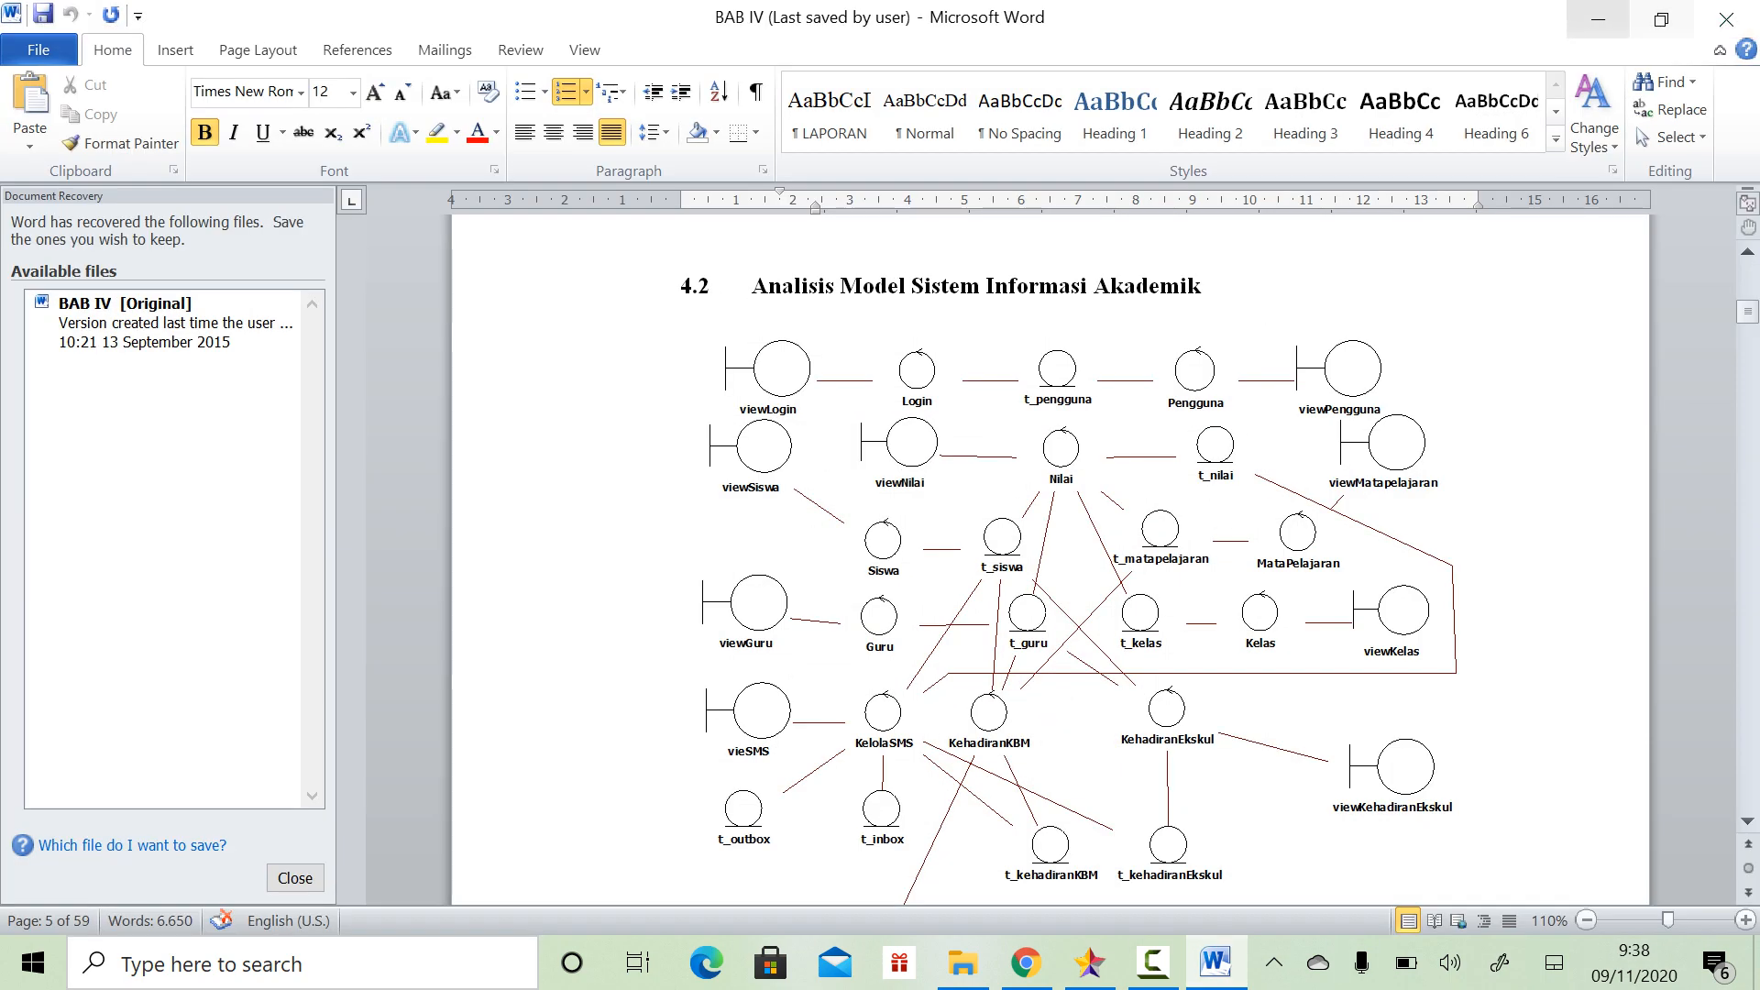
pyautogui.click(1597, 18)
pyautogui.click(68, 838)
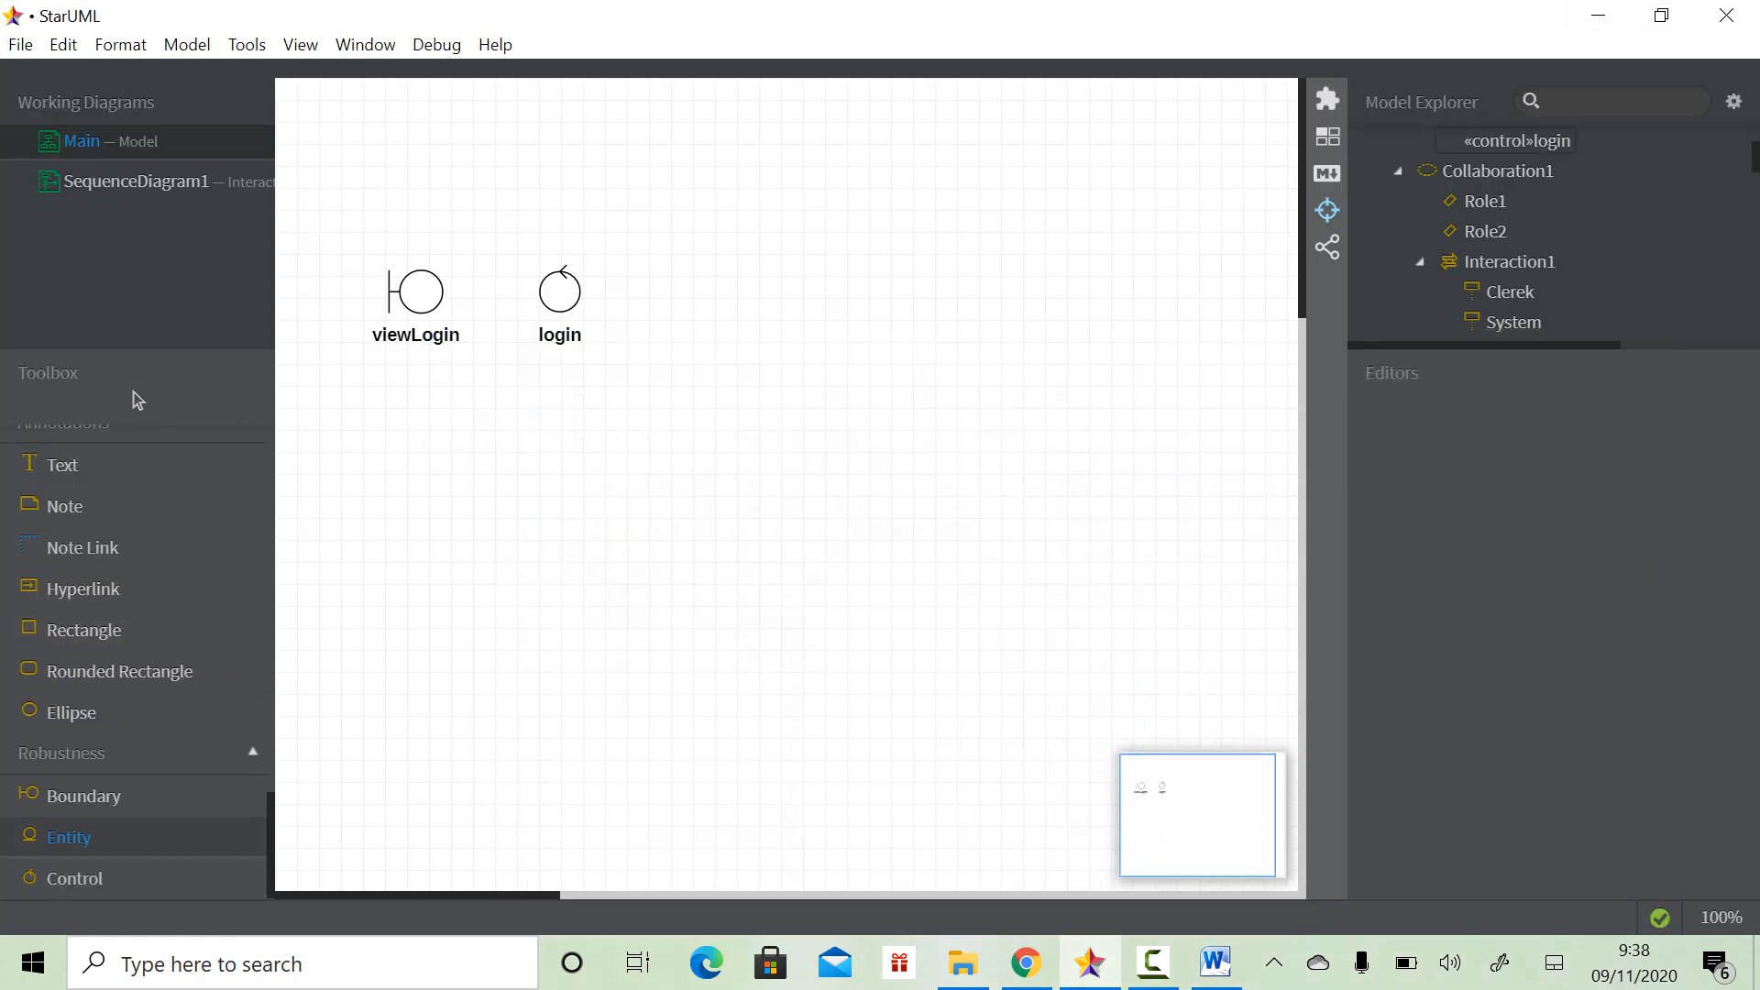
pyautogui.click(674, 269)
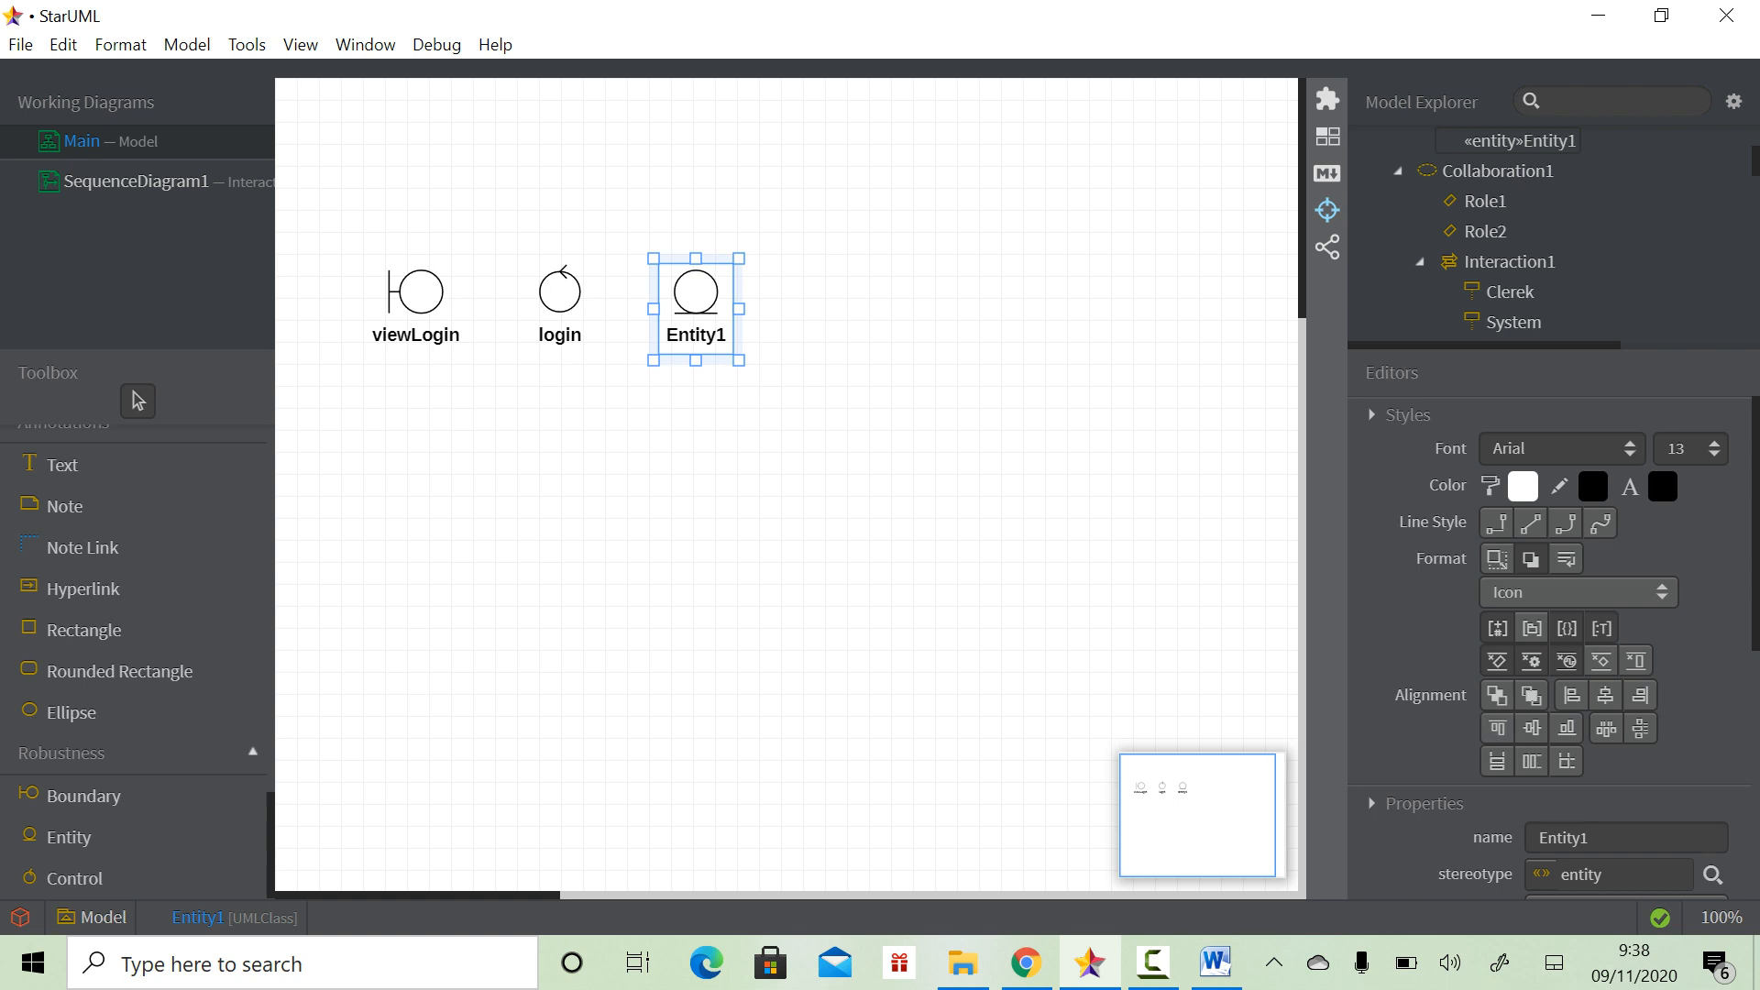
pyautogui.write('t_pengguna')
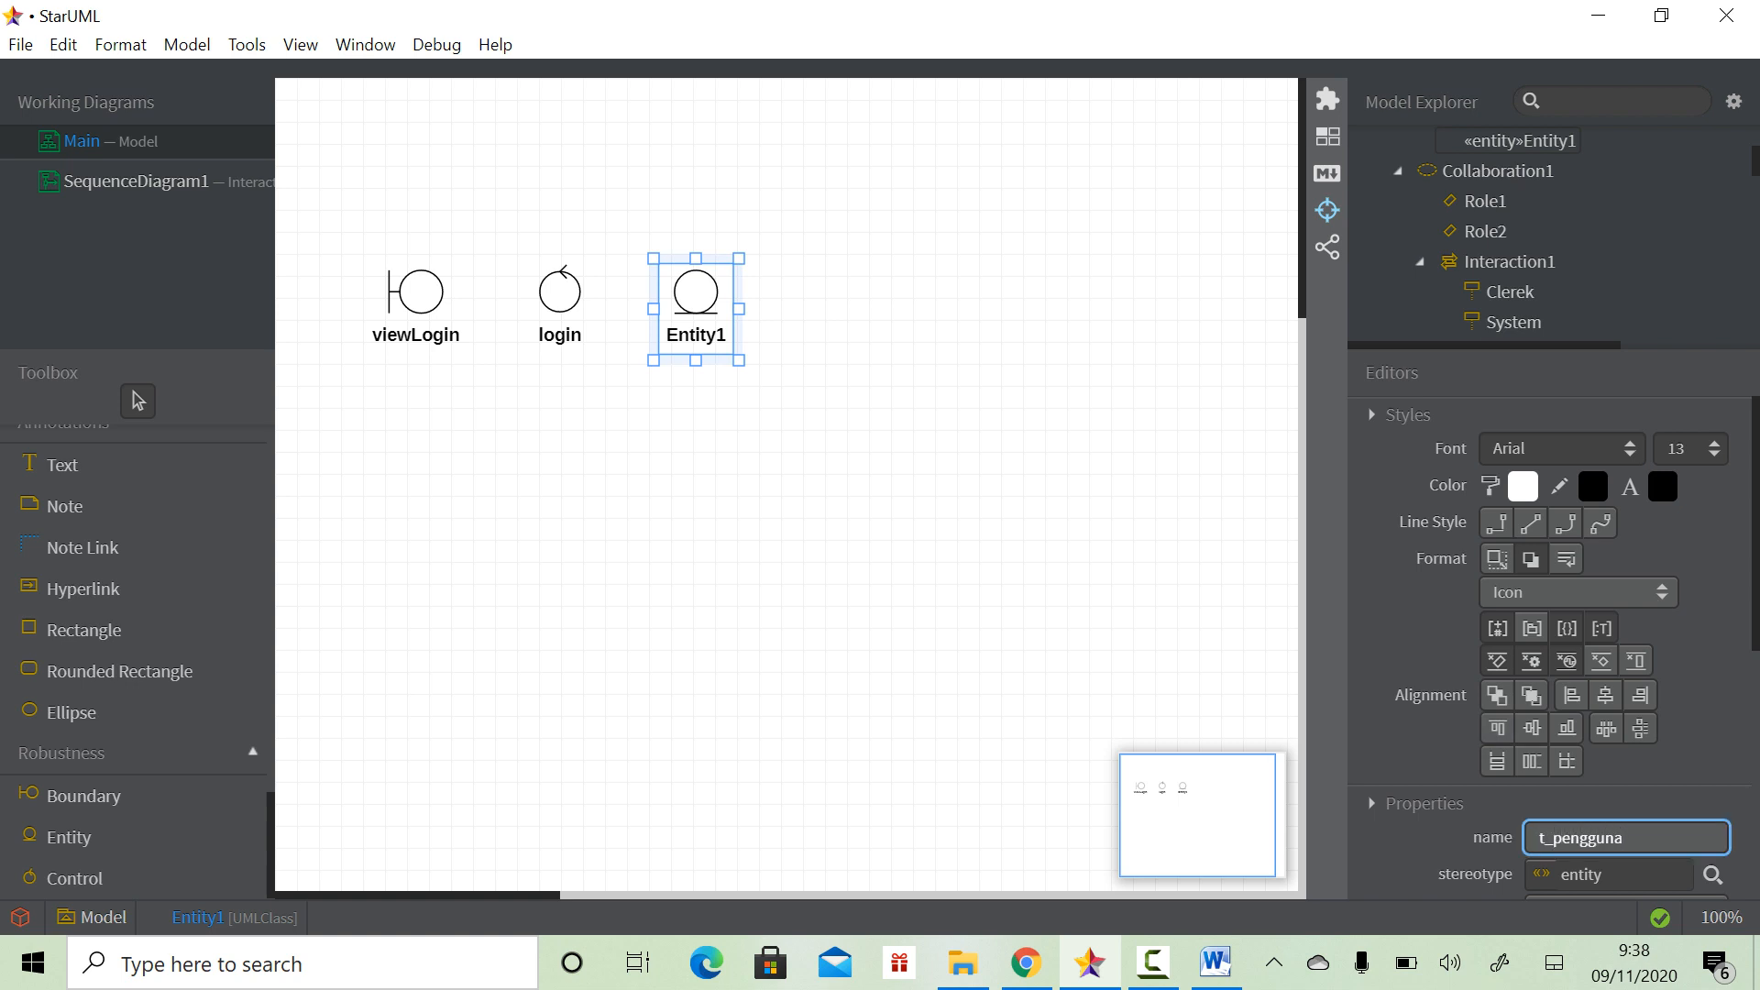
pyautogui.click(1217, 962)
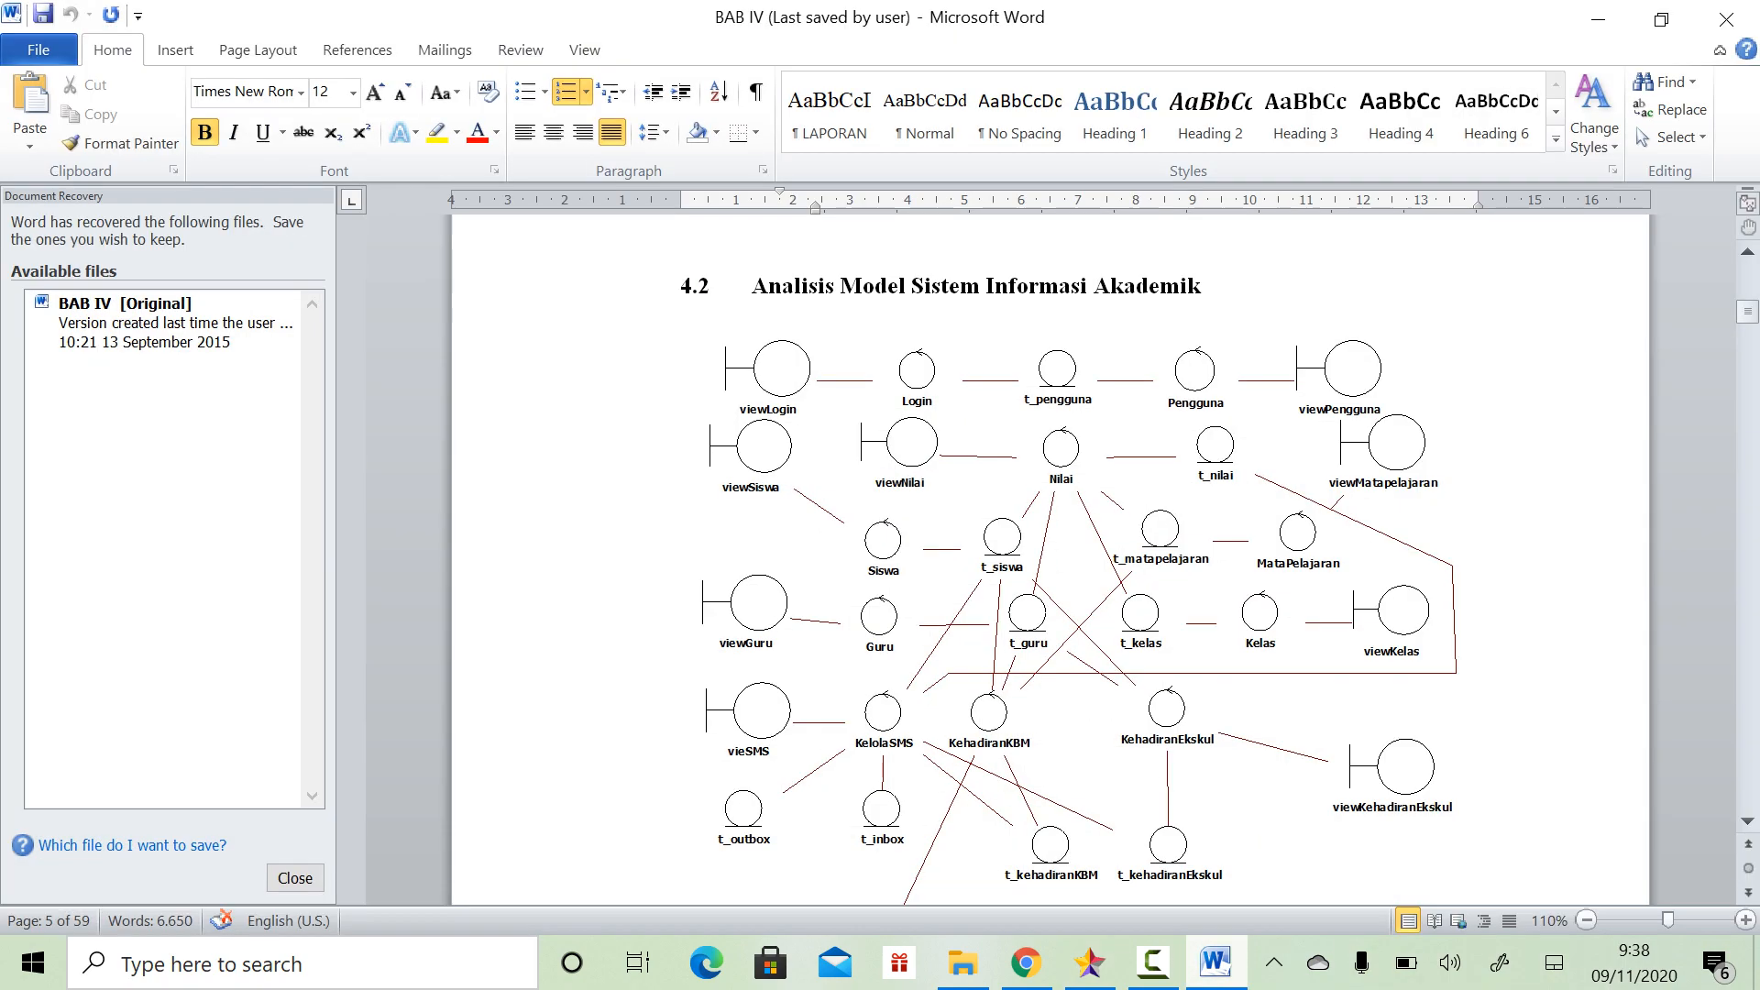
pyautogui.hotkey('alt', 'Tab')
pyautogui.hotkey('alt', 'Tab')
pyautogui.hotkey('alt', 'Tab')
pyautogui.click(926, 569)
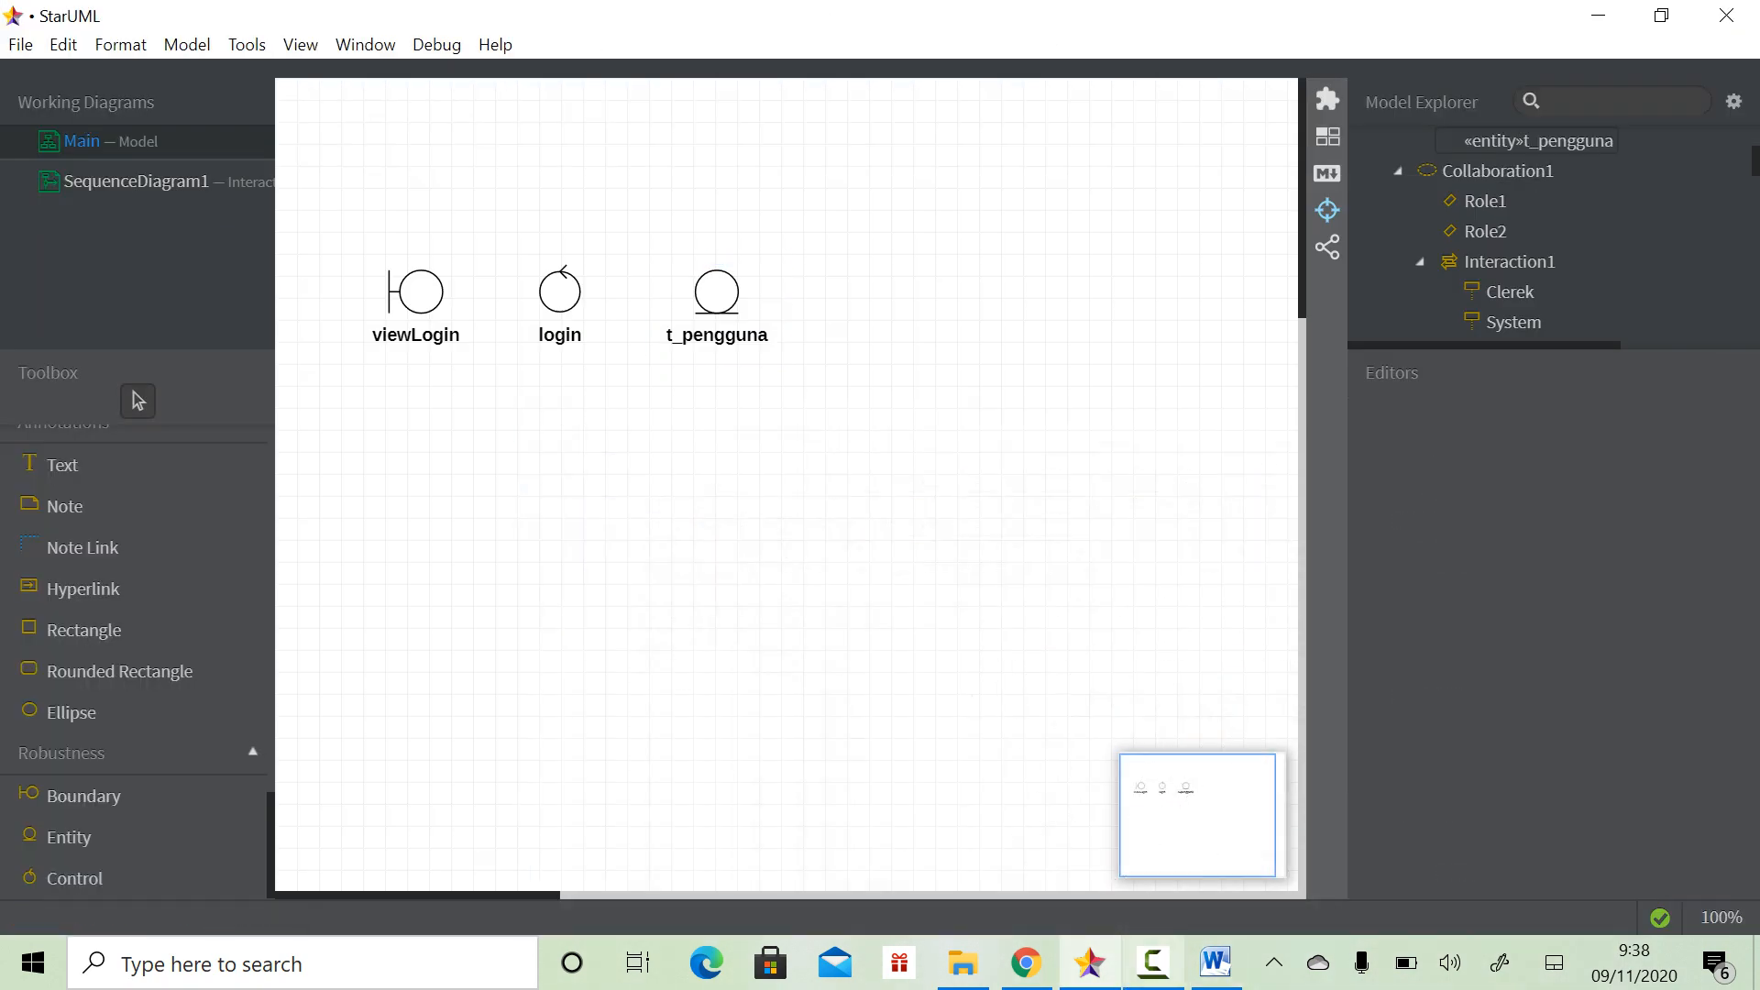
# Add a Control element named pengguna to the right of t_pengguna, following the Word reference, and shift it slightly up and closer to that entity
pyautogui.click(1217, 962)
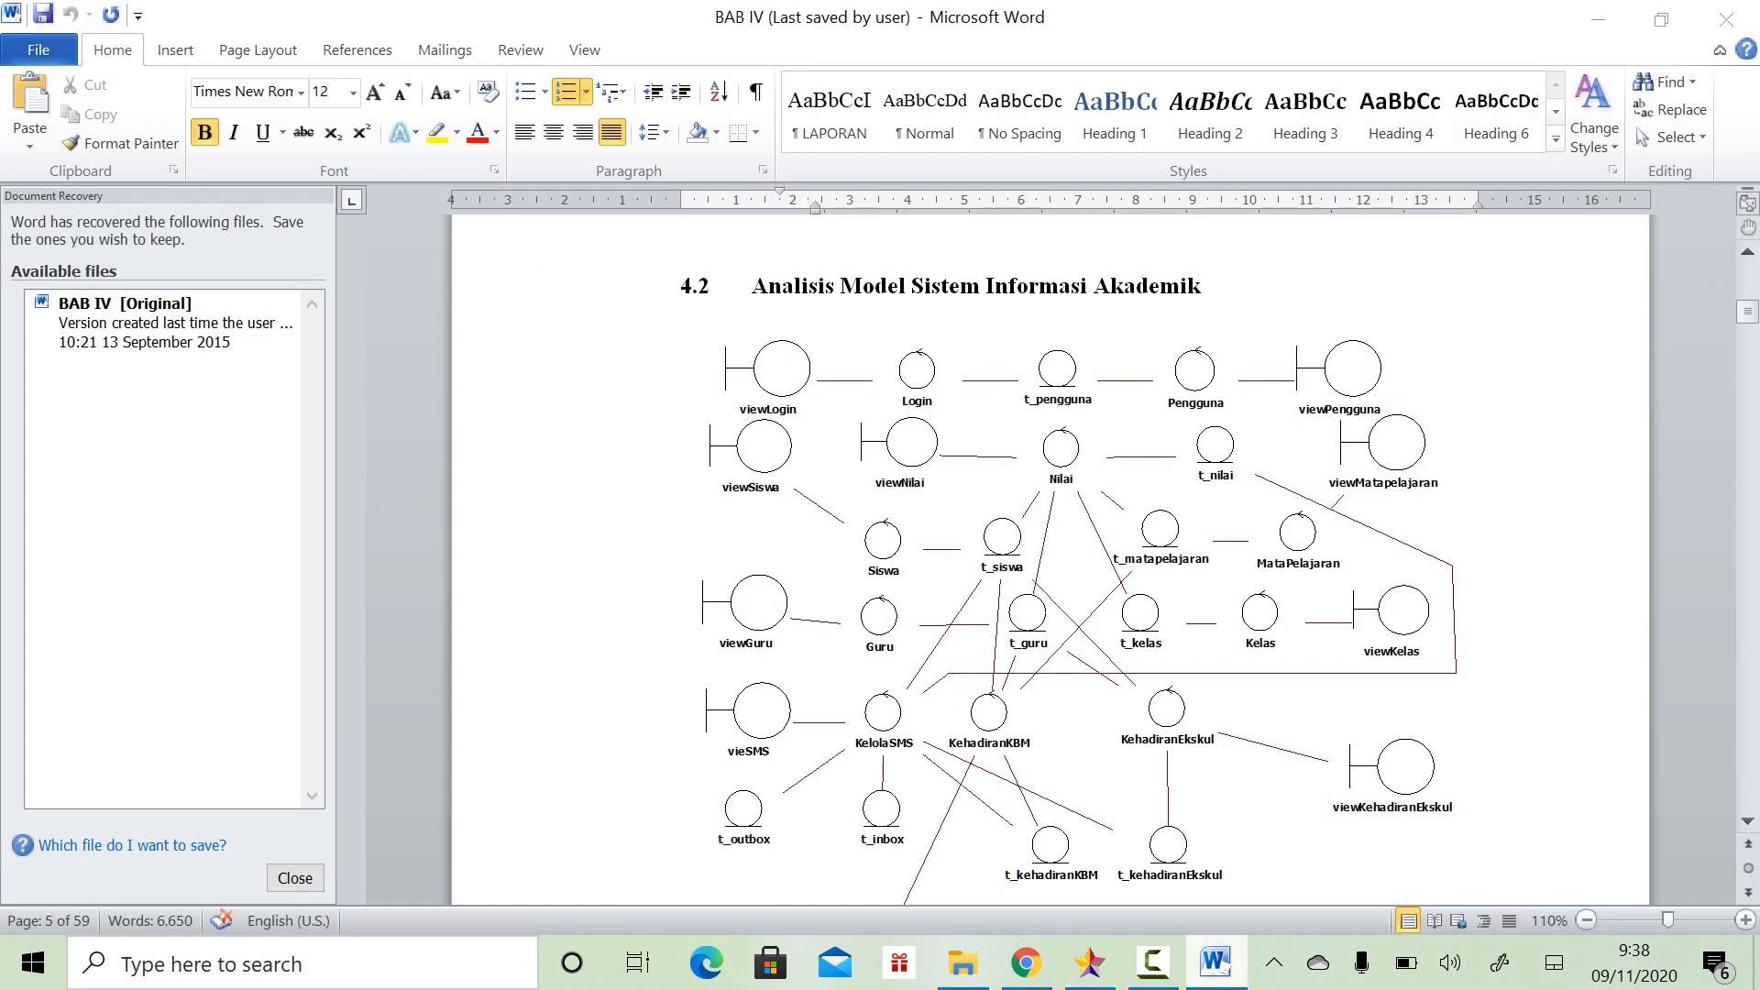
pyautogui.hotkey('alt', 'Tab')
pyautogui.click(75, 878)
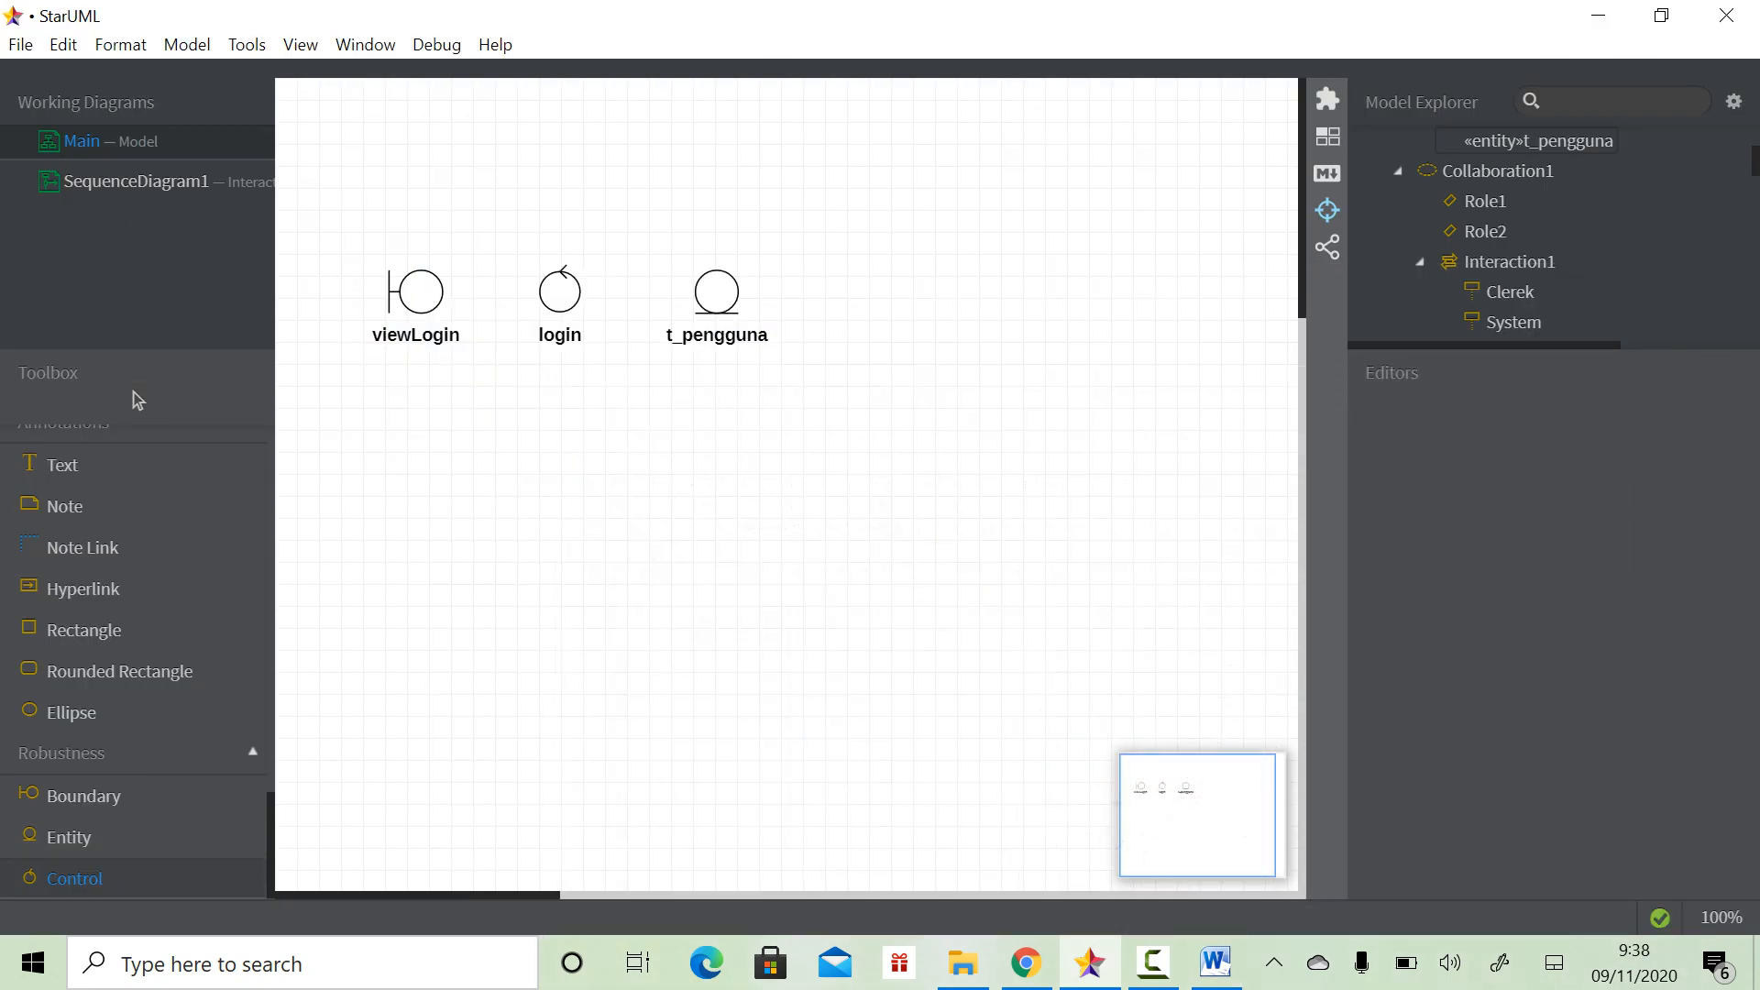
pyautogui.click(869, 275)
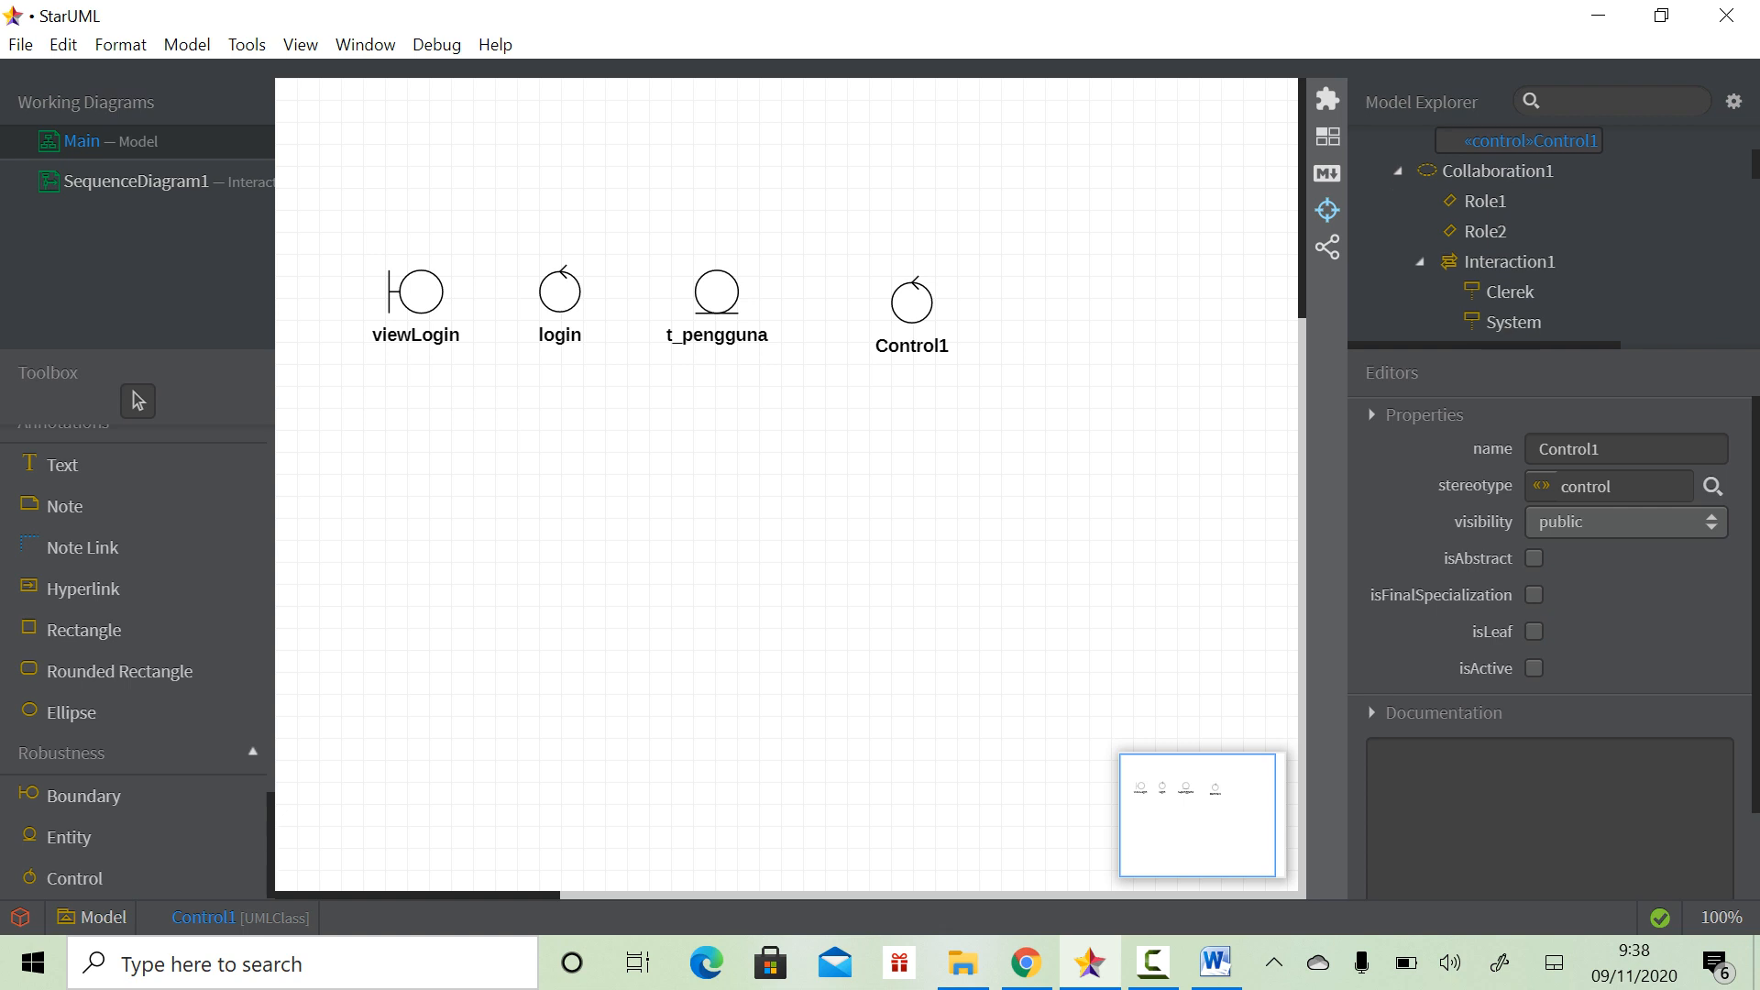
pyautogui.click(912, 304)
pyautogui.click(1627, 837)
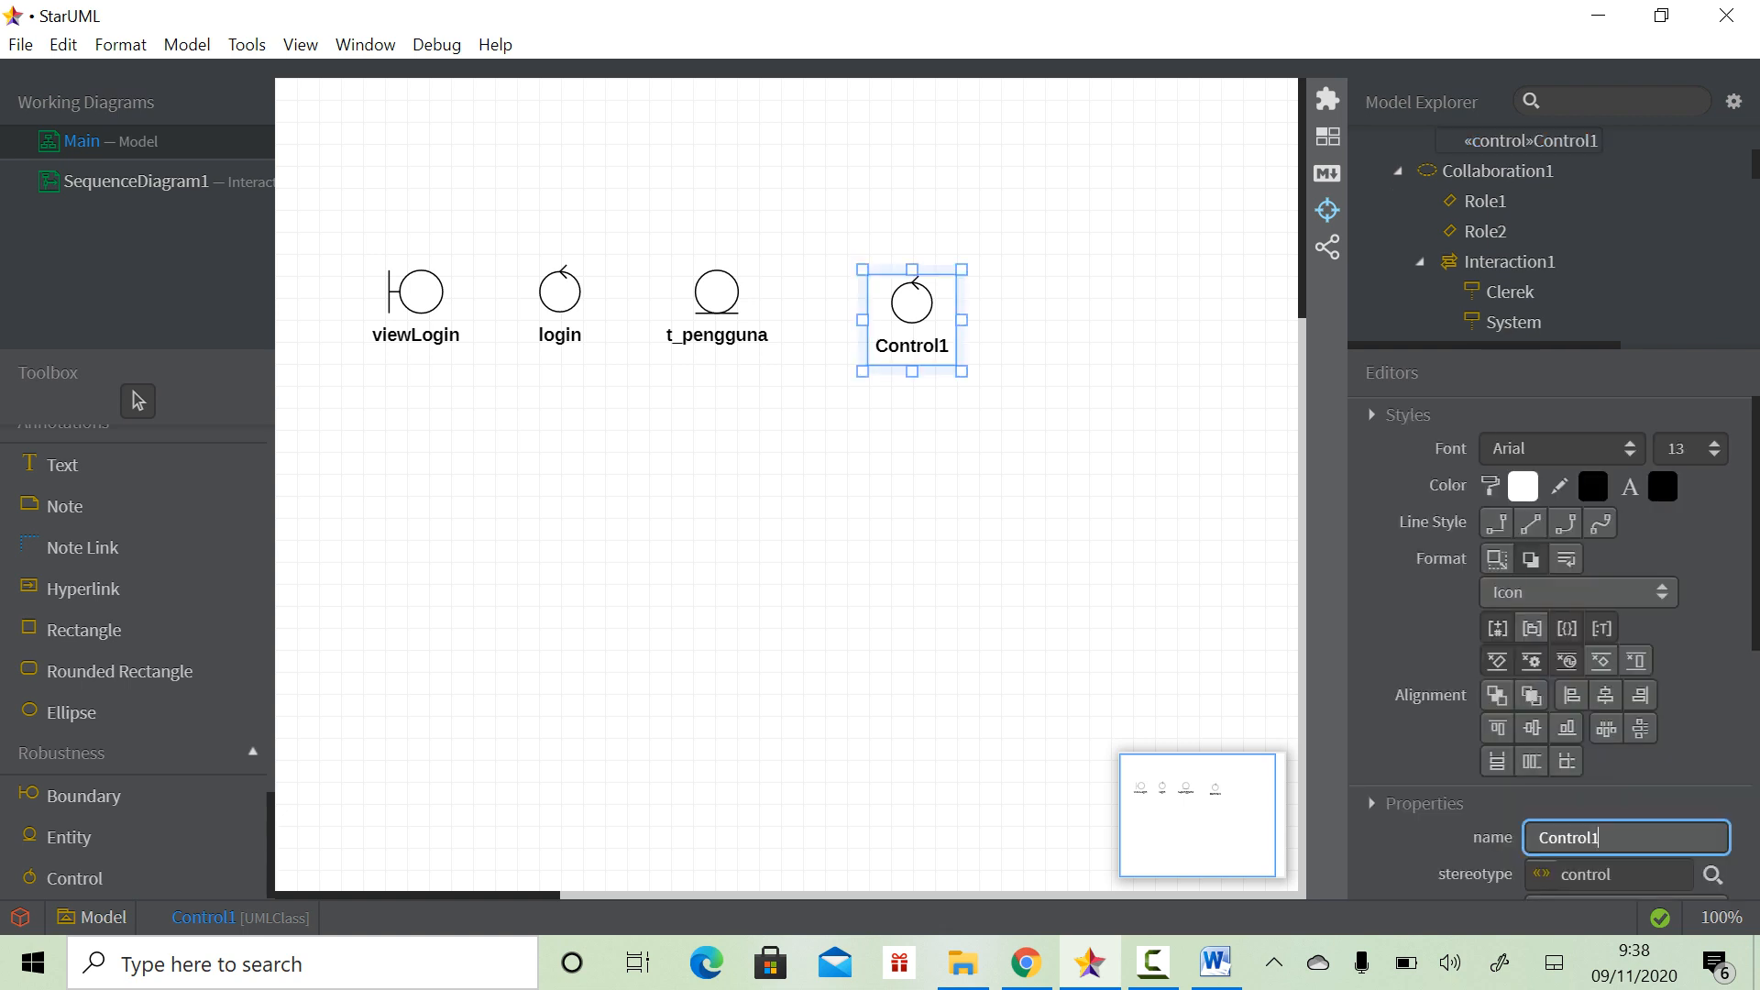
pyautogui.write('pengu')
pyautogui.press('BackSpace')
pyautogui.write('guna')
pyautogui.press('Return')
pyautogui.moveTo(918, 305); pyautogui.dragTo(874, 282)
pyautogui.click(884, 440)
# Add a Boundary element named pengguna to the right of the pengguna control and align it level with that control
pyautogui.click(1216, 963)
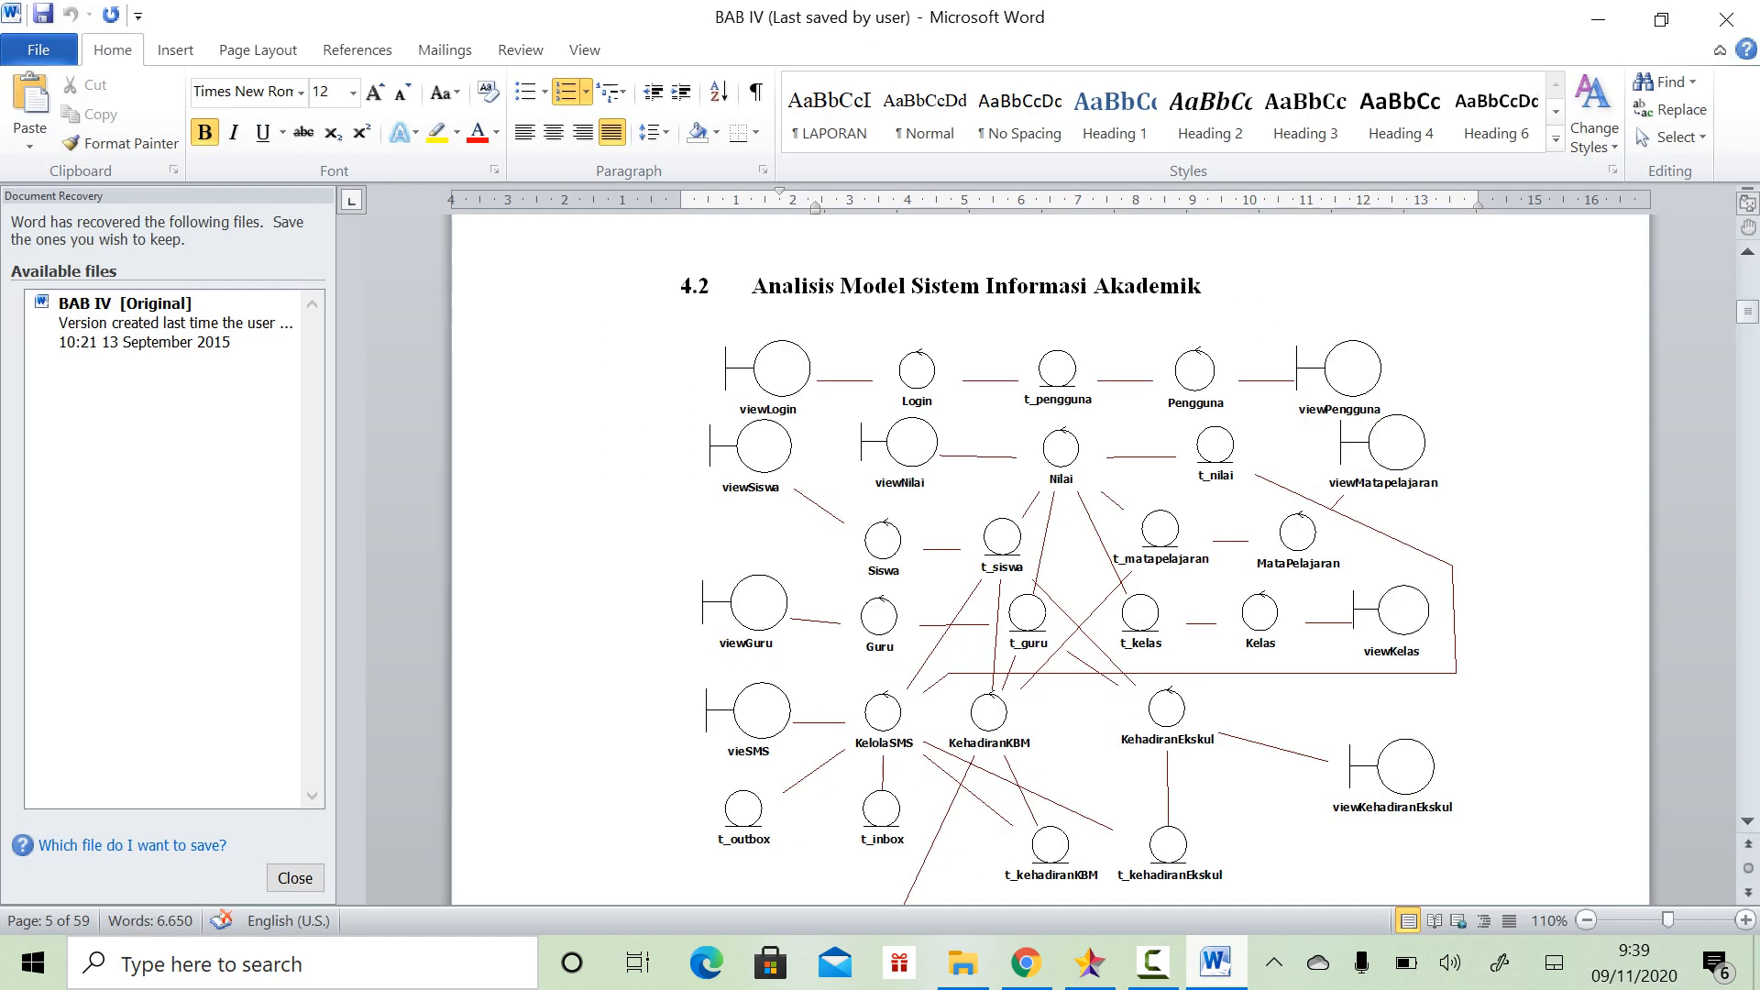
pyautogui.hotkey('alt', 'Tab')
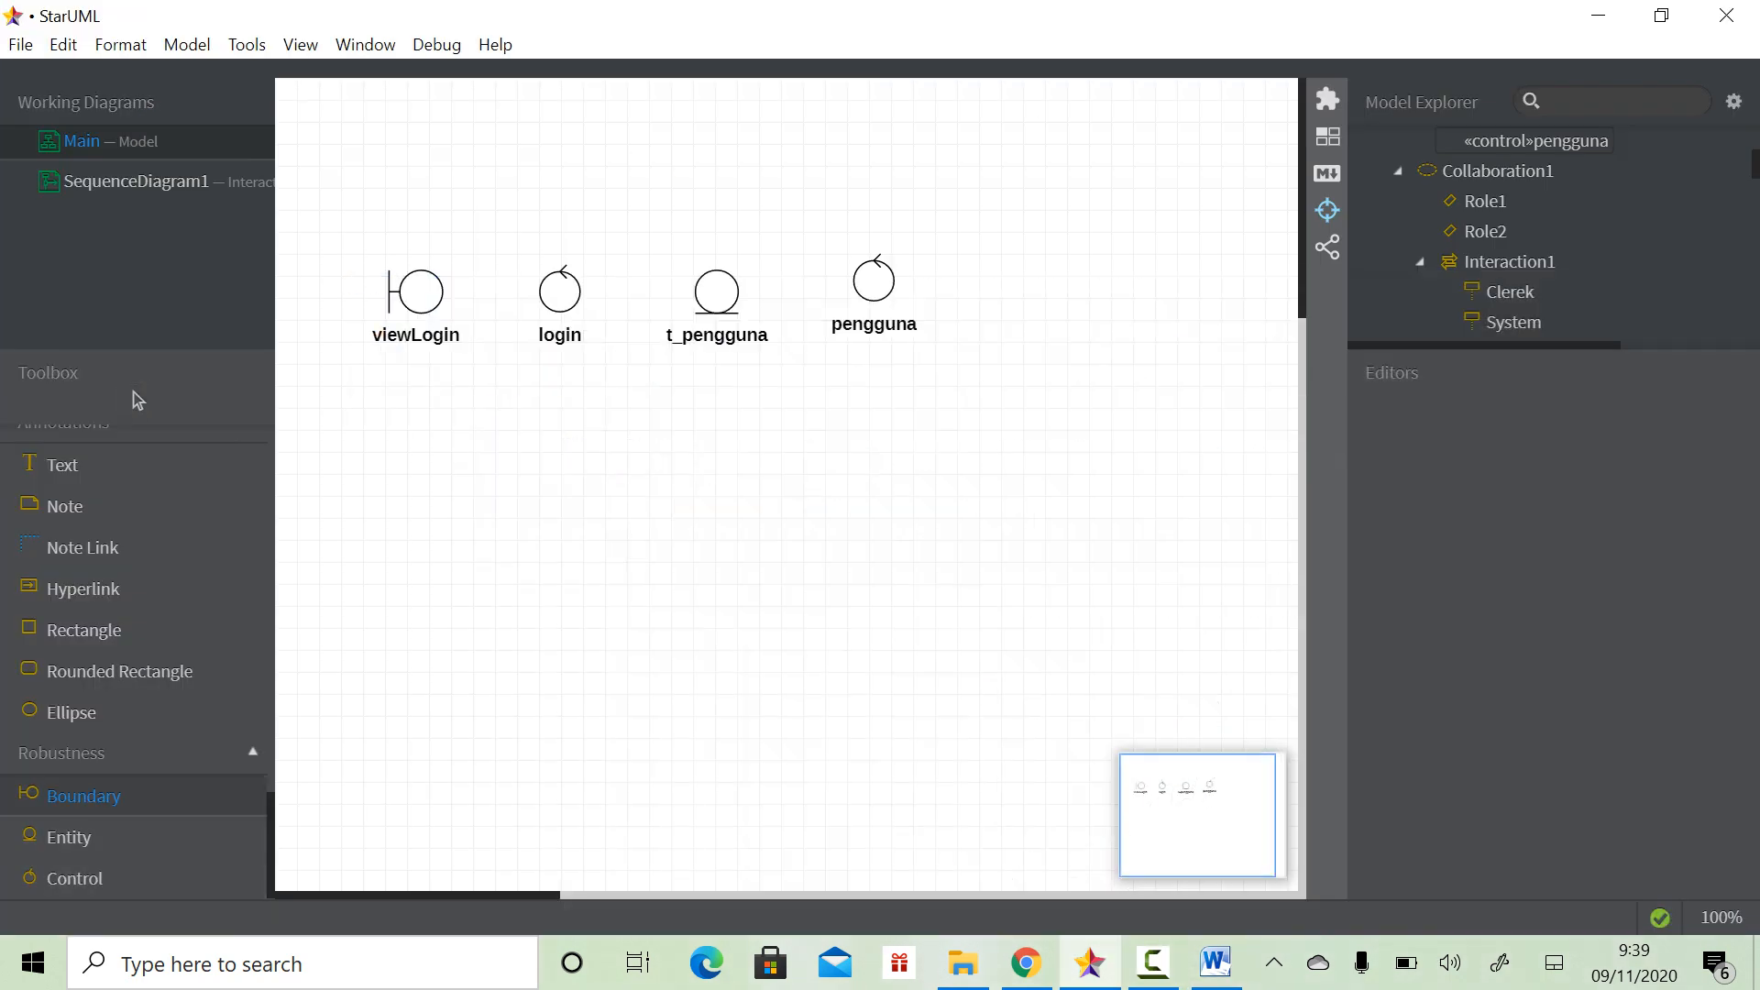
pyautogui.click(1012, 273)
pyautogui.moveTo(1054, 295); pyautogui.dragTo(1054, 285)
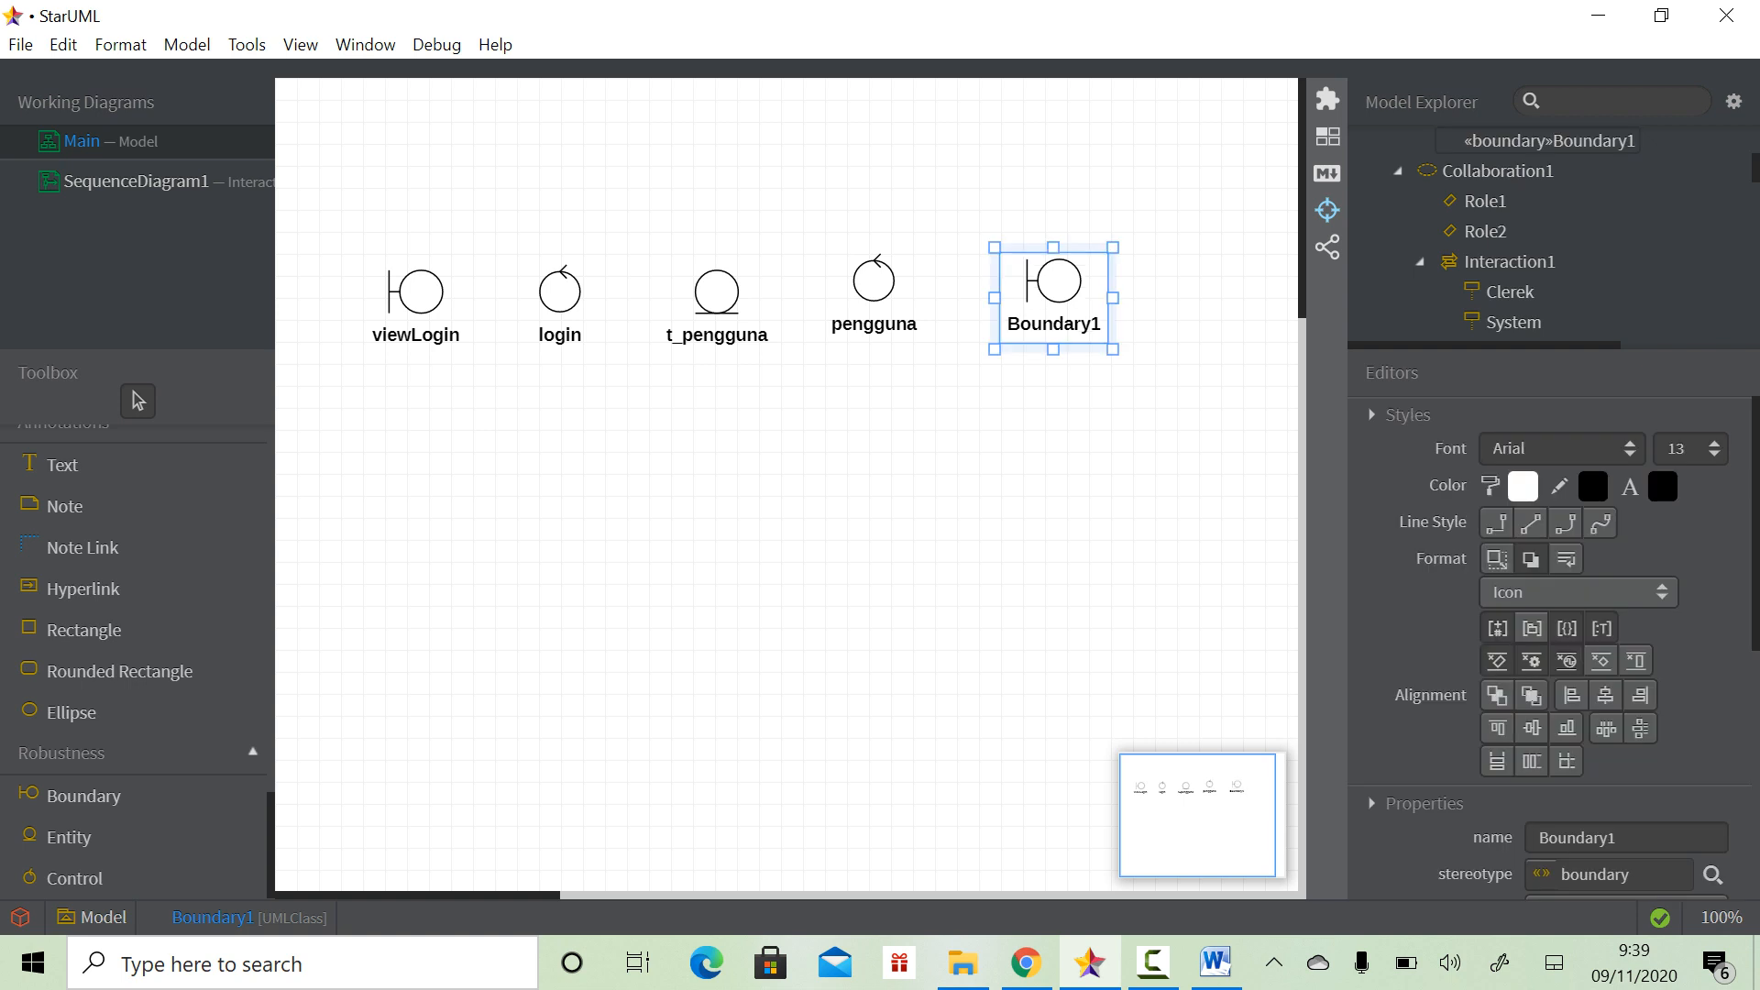
pyautogui.click(1627, 838)
pyautogui.write('pe')
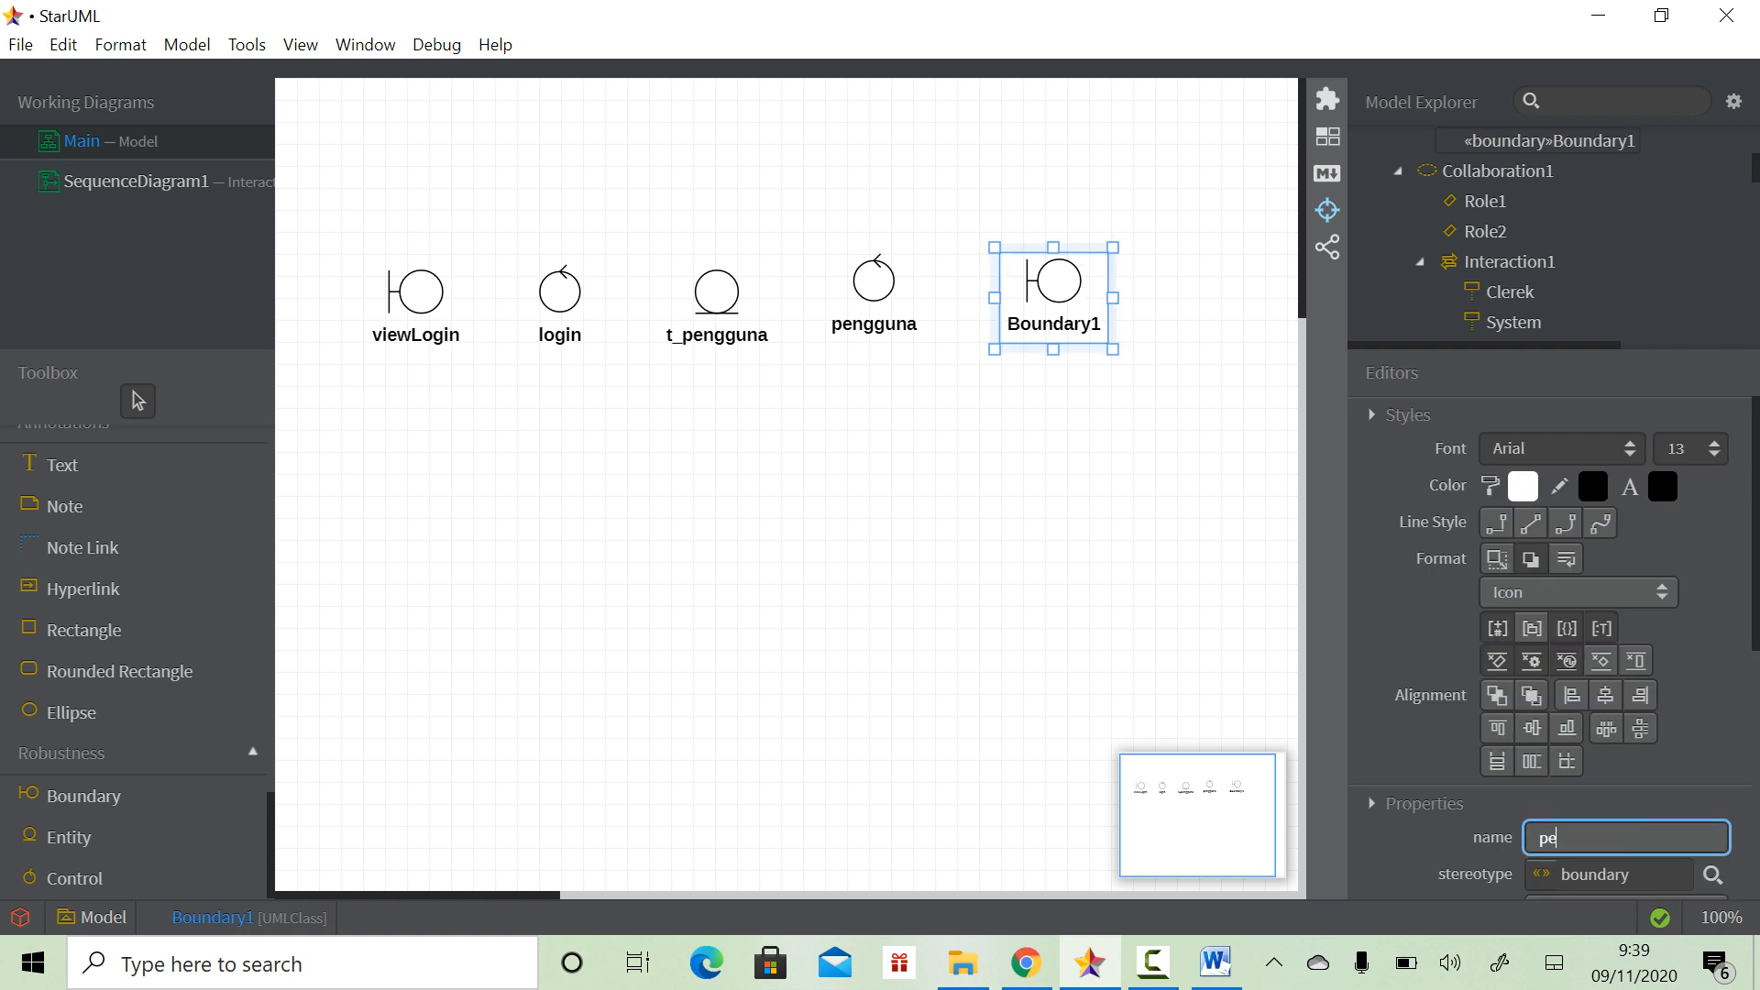
pyautogui.write('ngguna')
pyautogui.click(1027, 513)
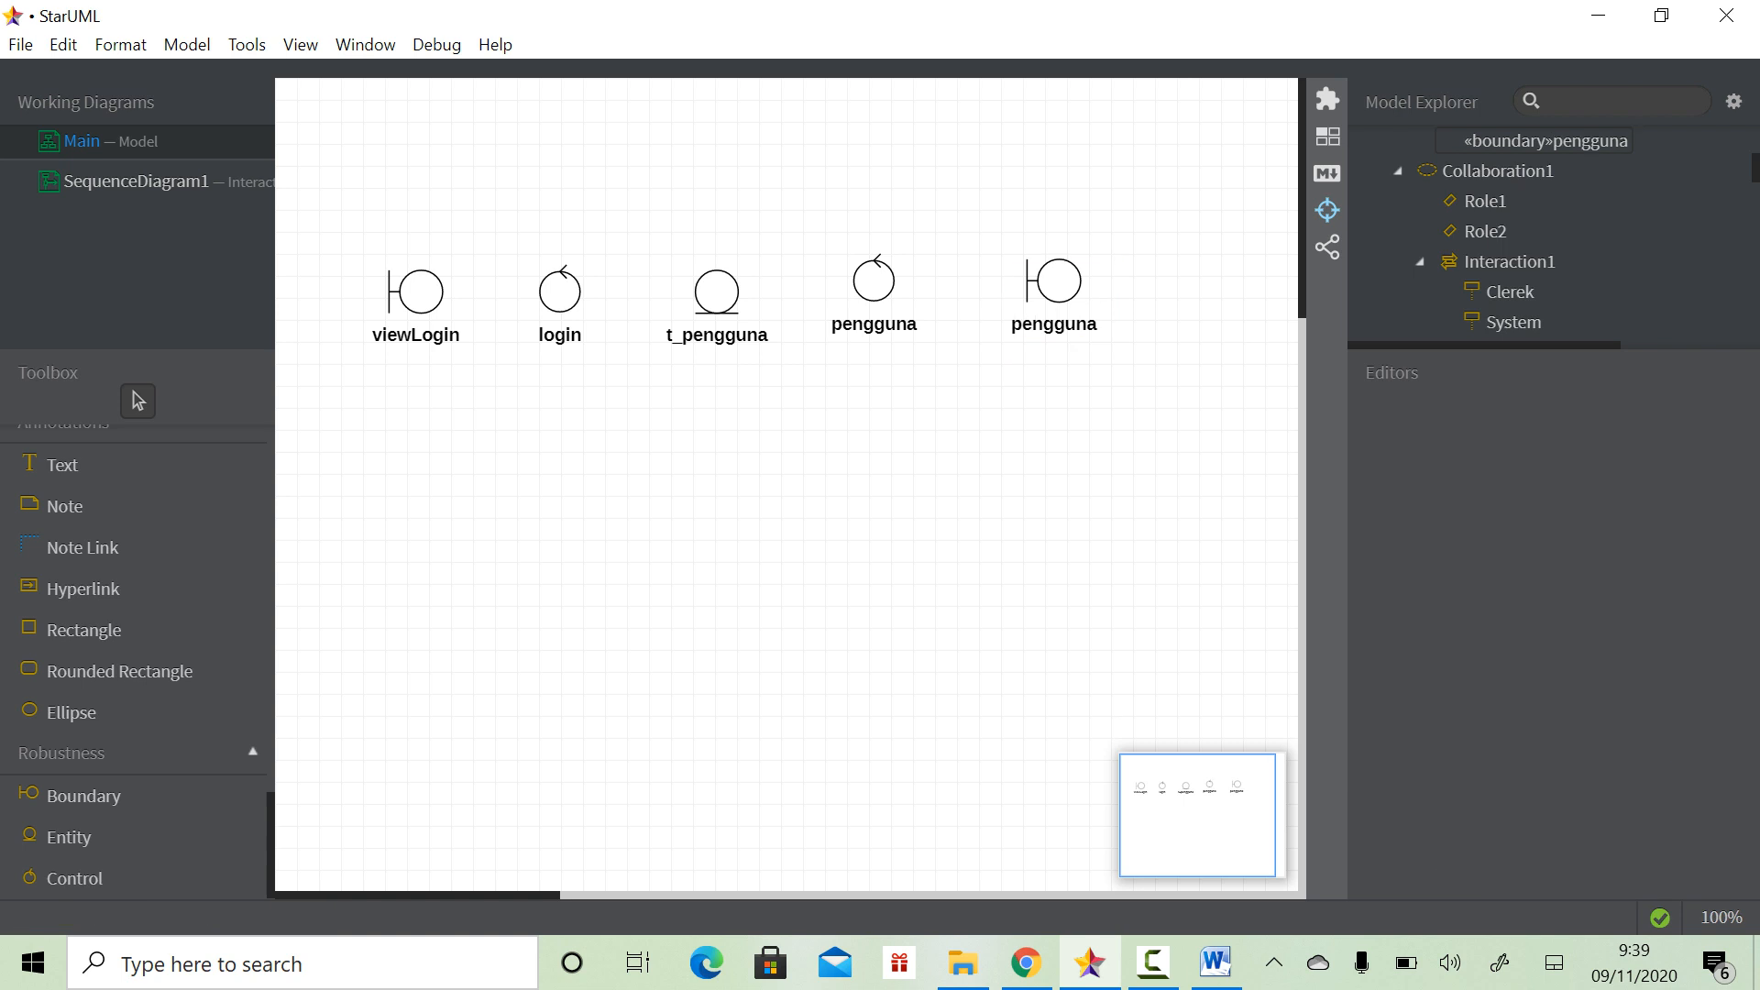
# Move the pengguna control slightly right, toward the pengguna boundary, keeping both level
pyautogui.moveTo(1056, 284)
pyautogui.mouseDown()
pyautogui.moveTo(1023, 295)
pyautogui.moveTo(1056, 284)
pyautogui.mouseUp()
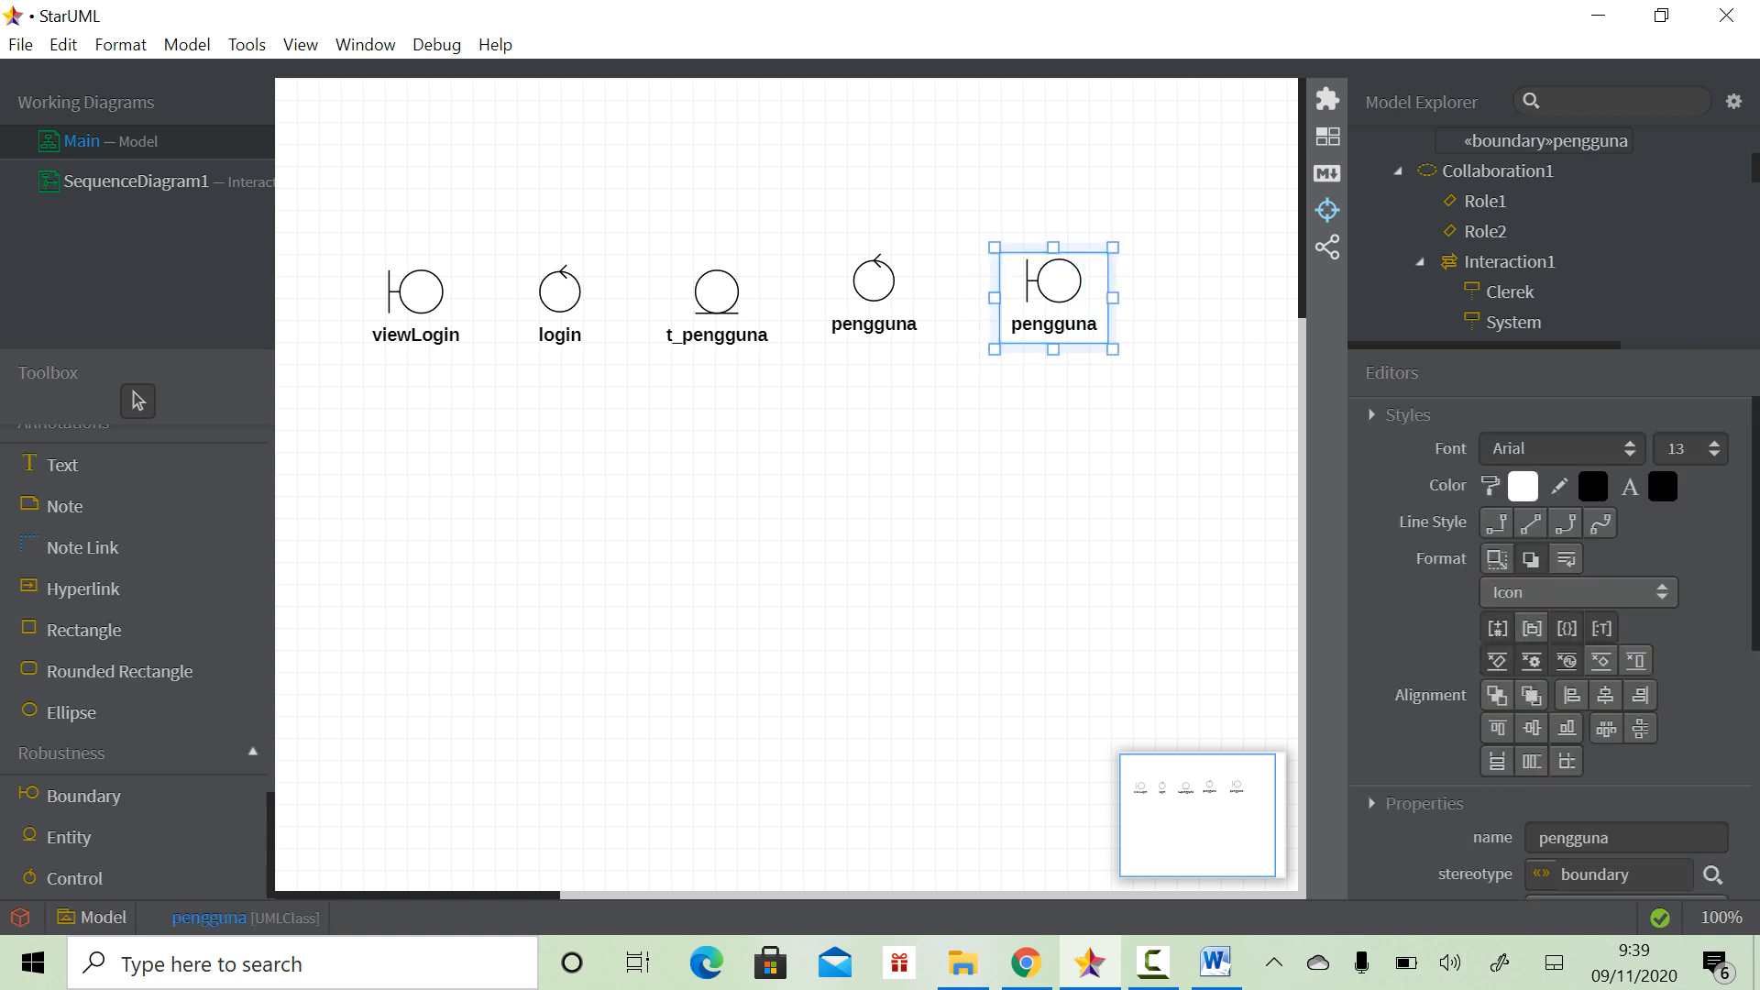
pyautogui.moveTo(874, 282)
pyautogui.mouseDown()
pyautogui.moveTo(873, 304)
pyautogui.moveTo(896, 282)
pyautogui.mouseUp()
pyautogui.click(902, 443)
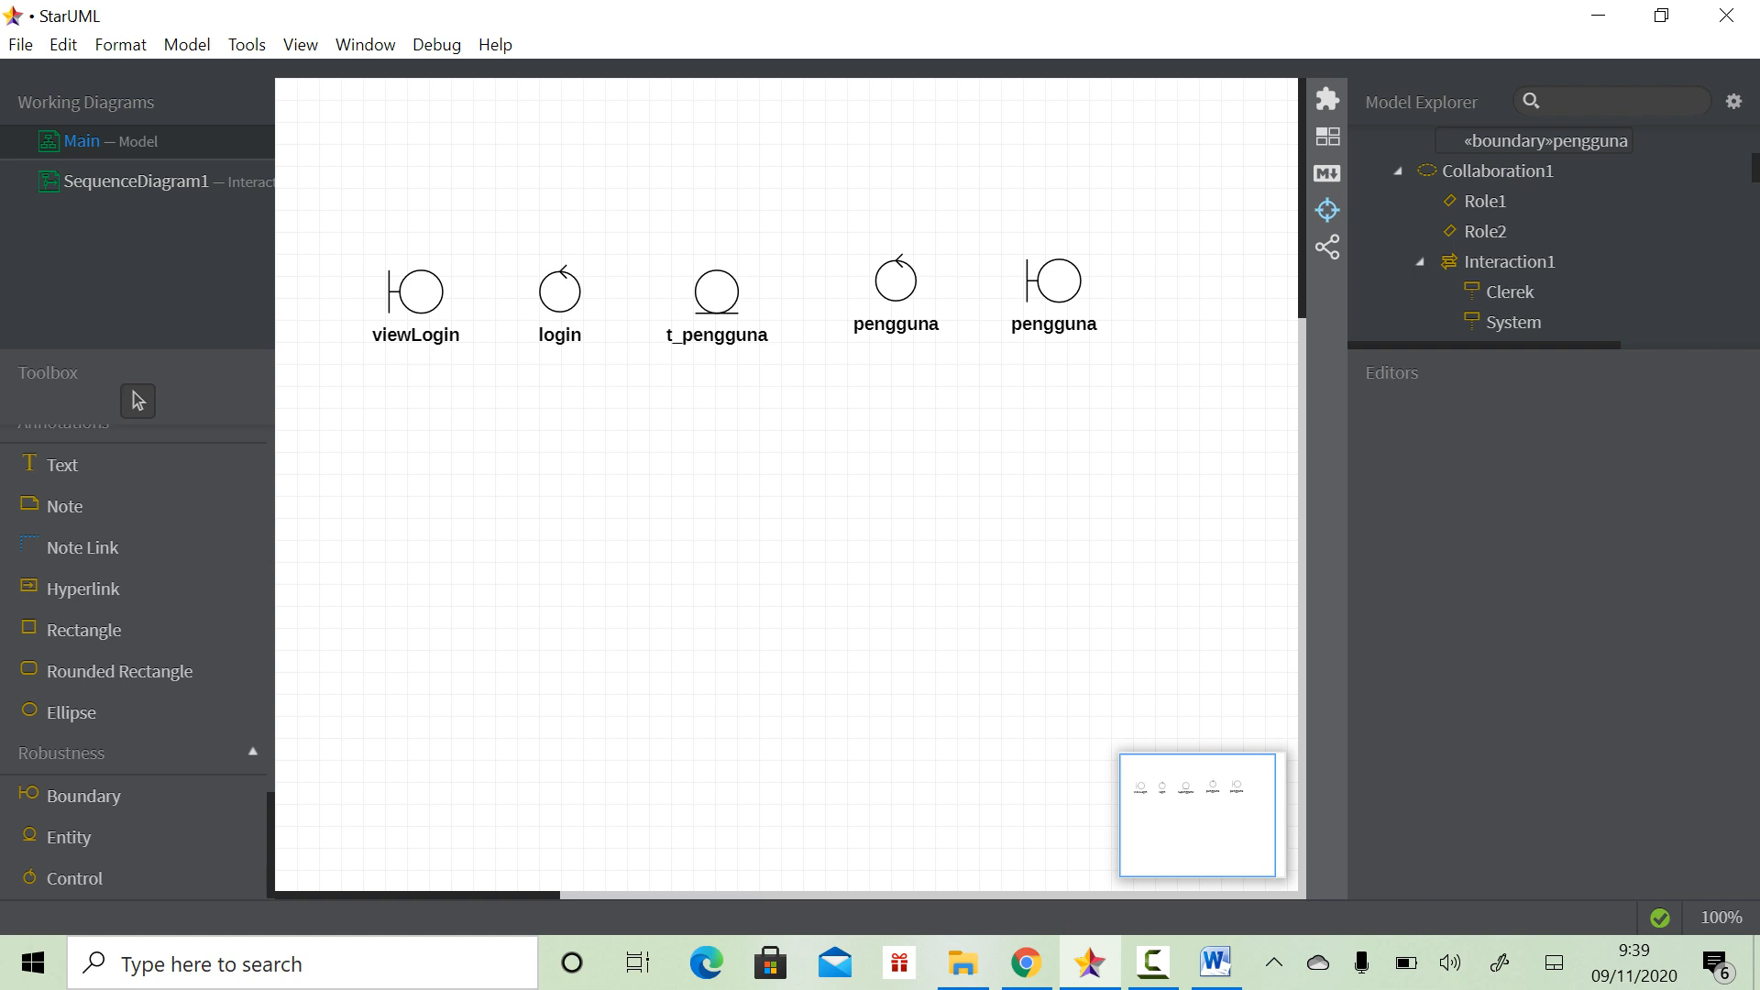
pyautogui.click(1056, 286)
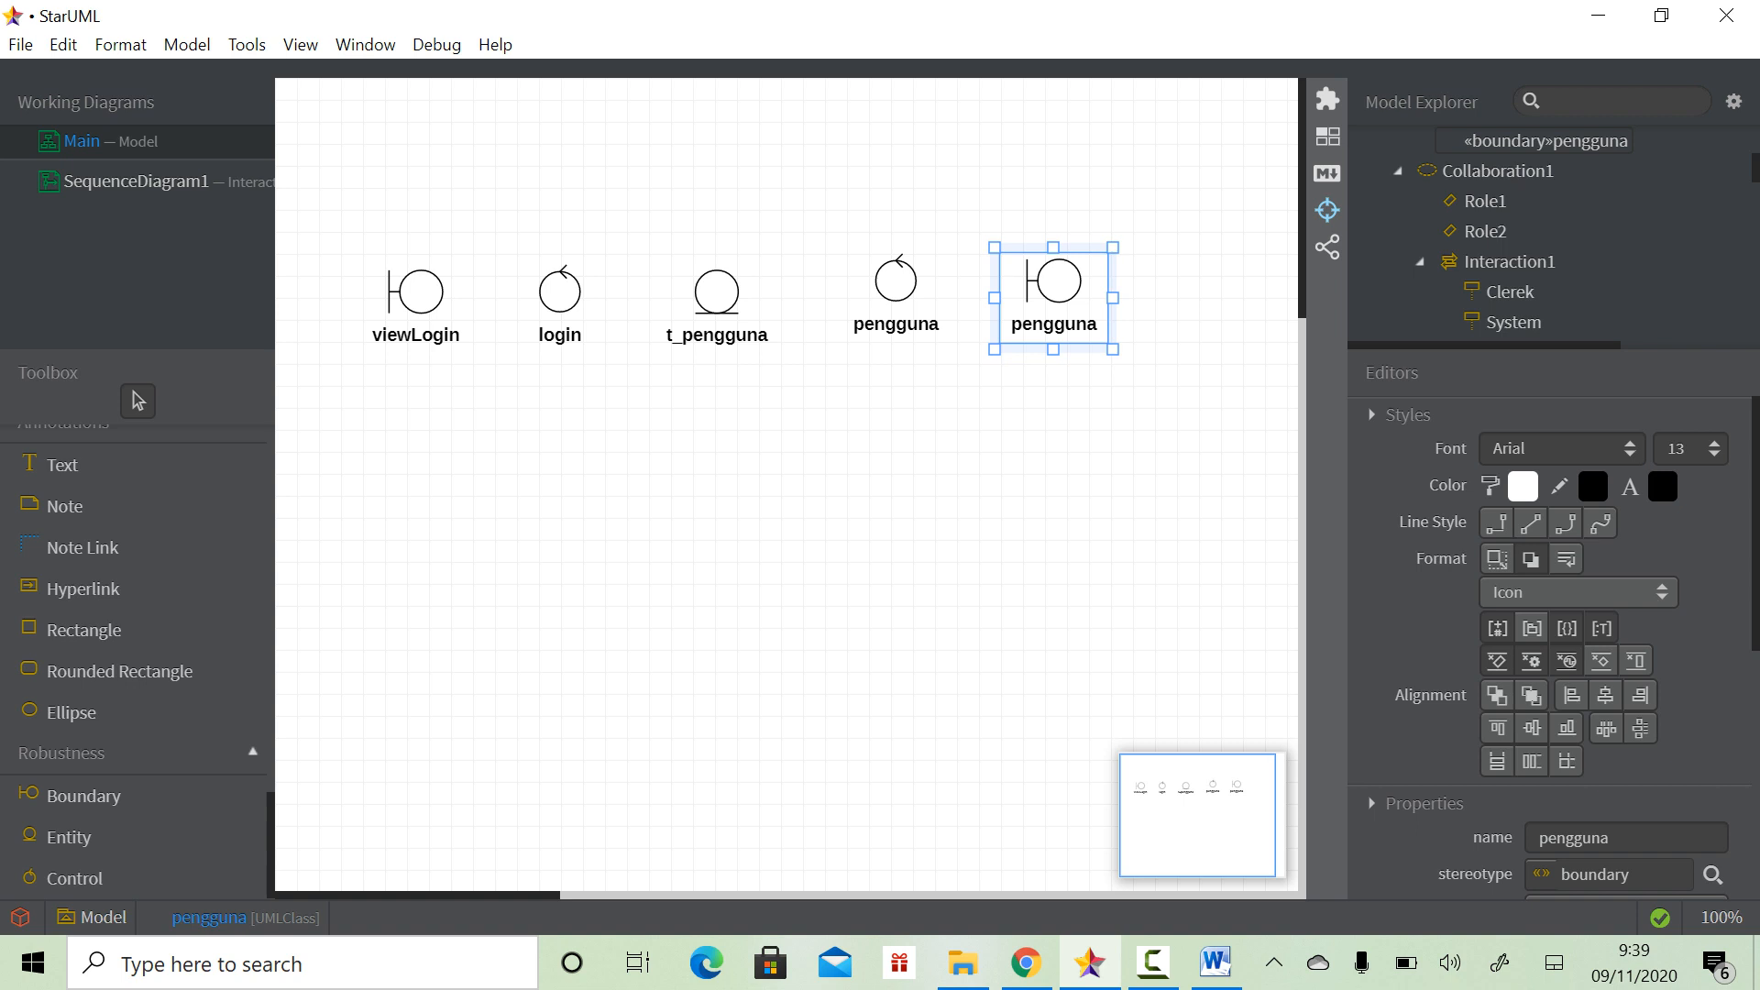
pyautogui.press('Escape')
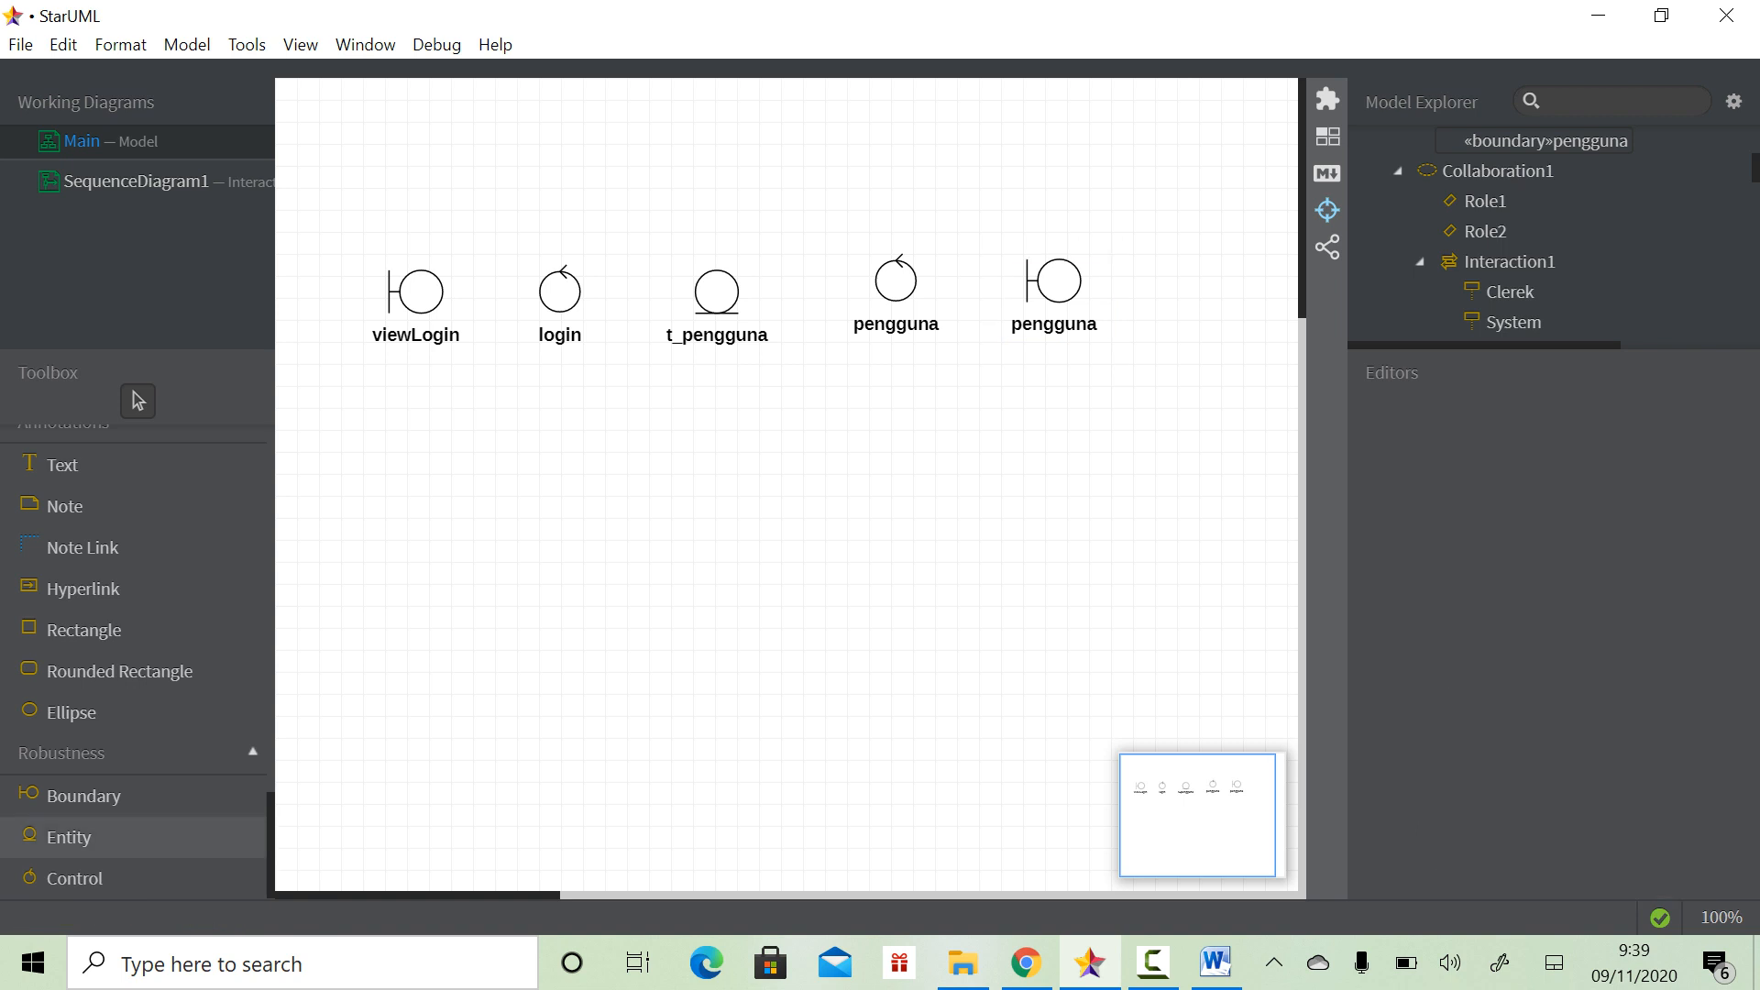
# Connect viewLogin to login and login to t_pengguna with unnamed associations
pyautogui.scroll(10, 138, 825)
pyautogui.scroll(5, 137, 611)
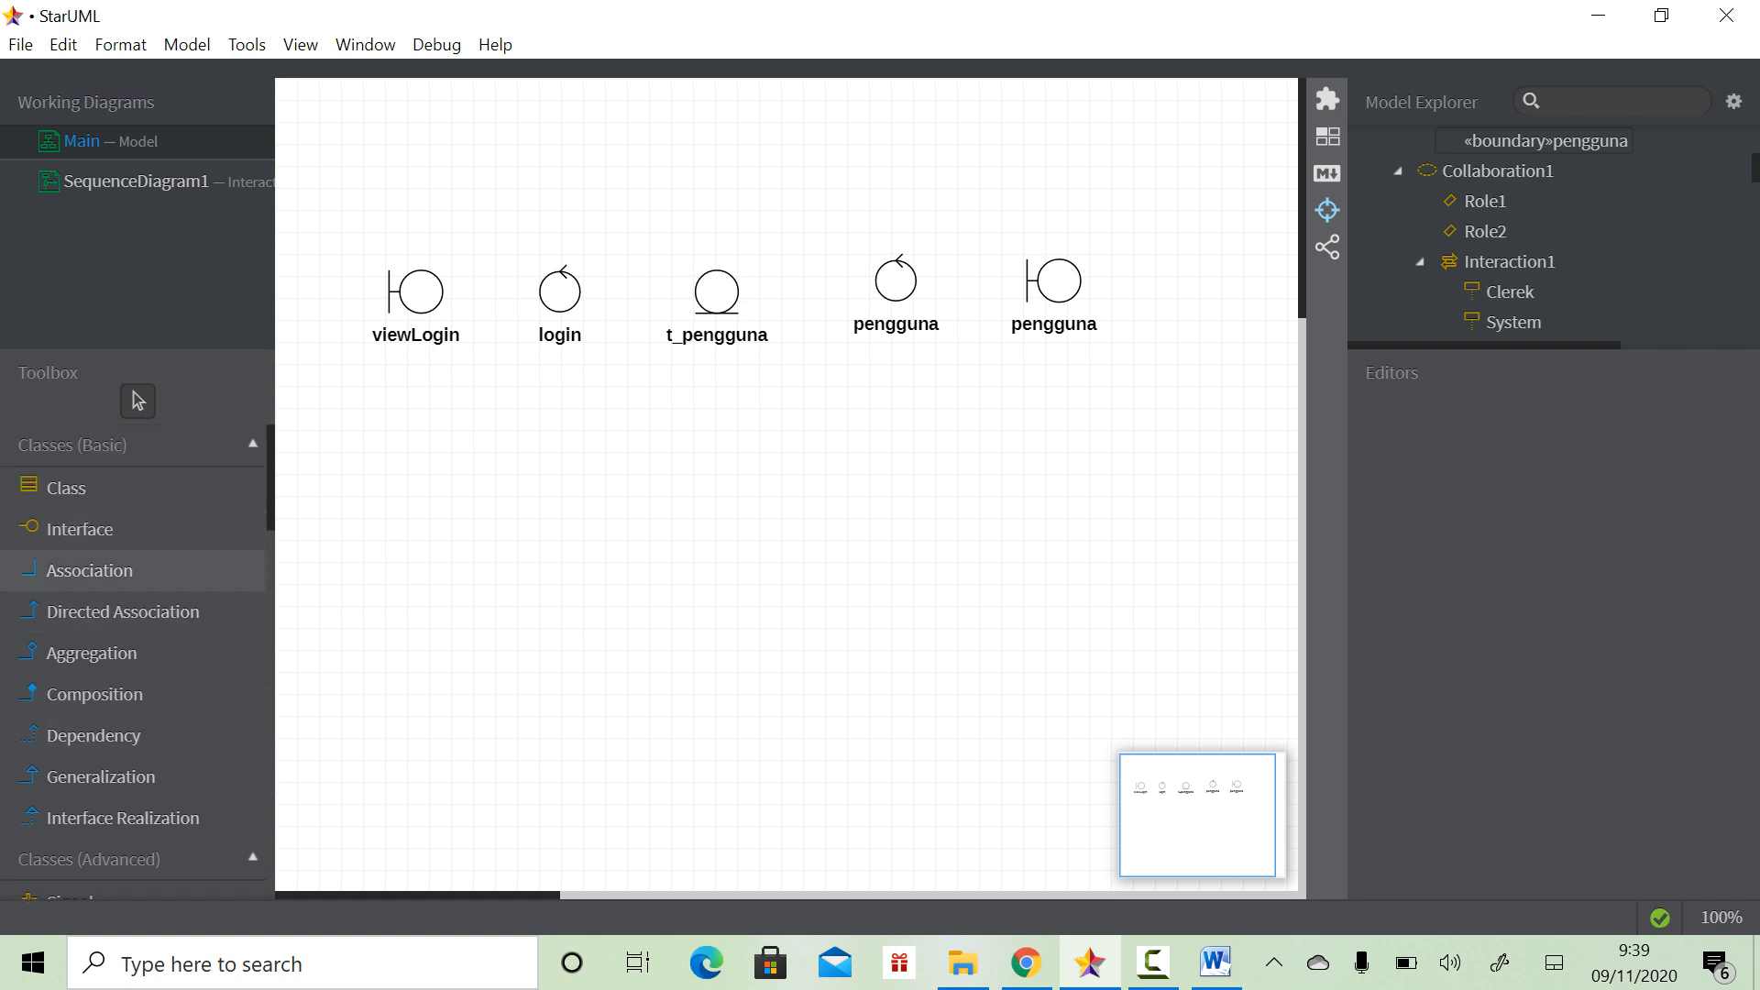
pyautogui.click(89, 570)
pyautogui.moveTo(418, 287); pyautogui.dragTo(559, 289)
pyautogui.click(552, 429)
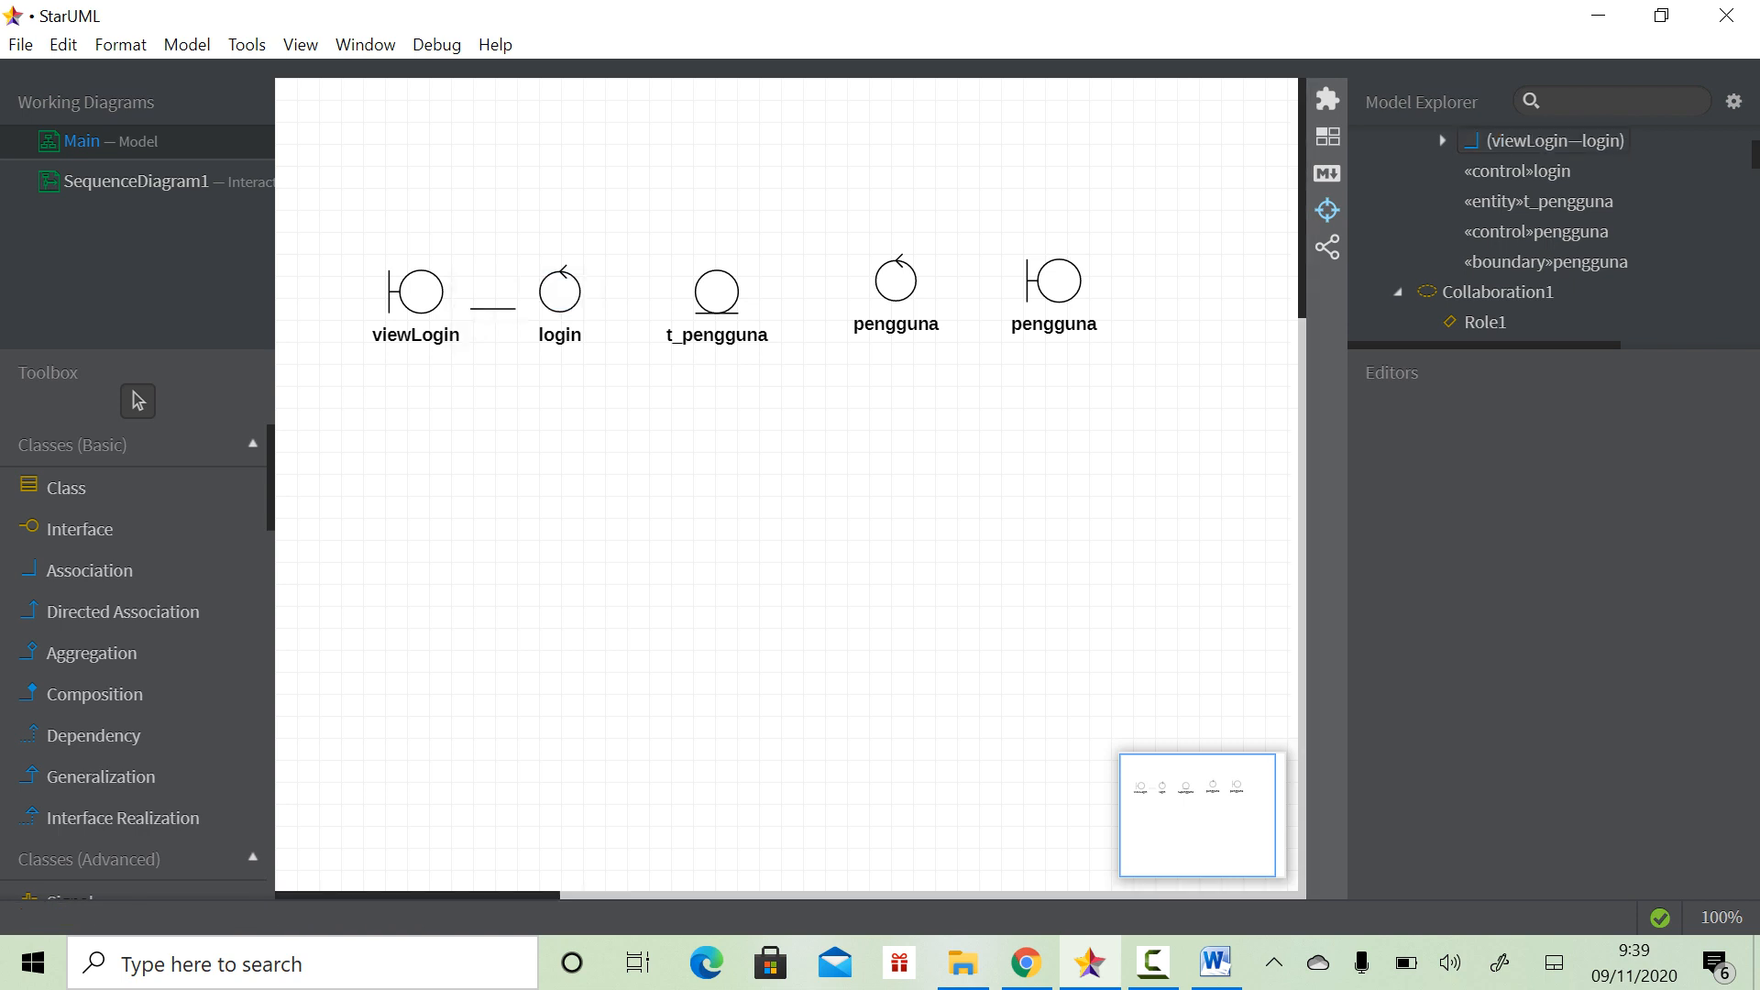
pyautogui.click(89, 570)
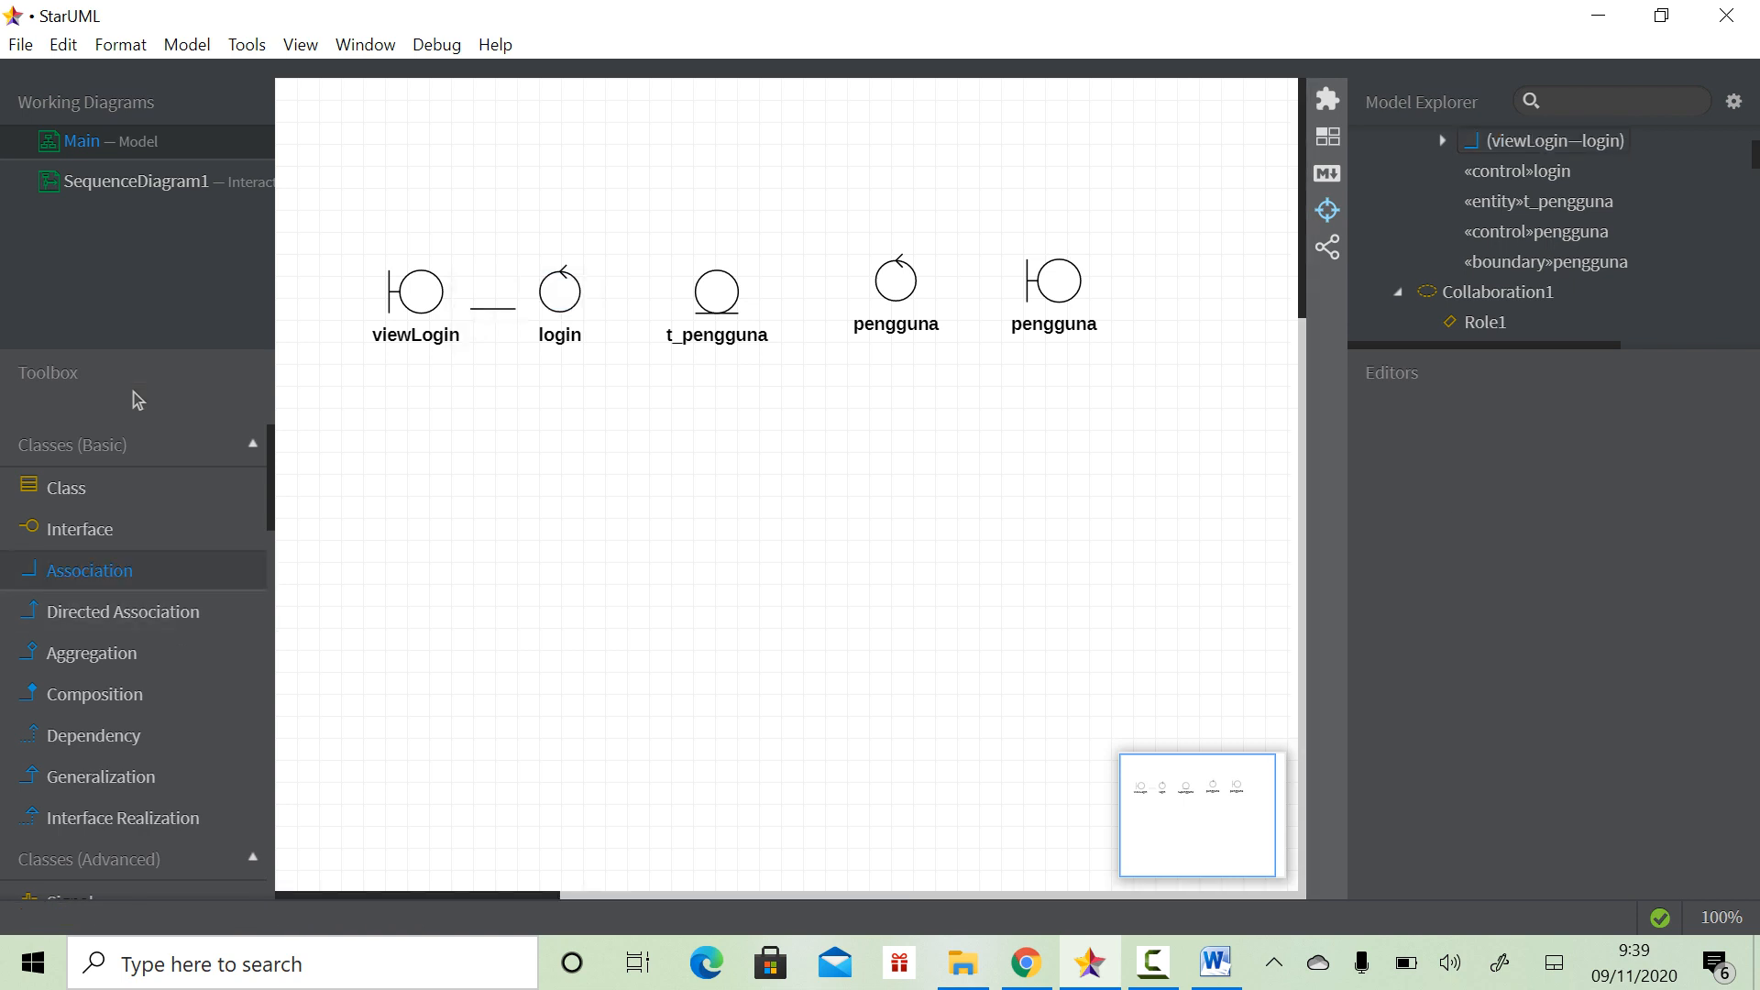
pyautogui.moveTo(560, 286); pyautogui.dragTo(717, 292)
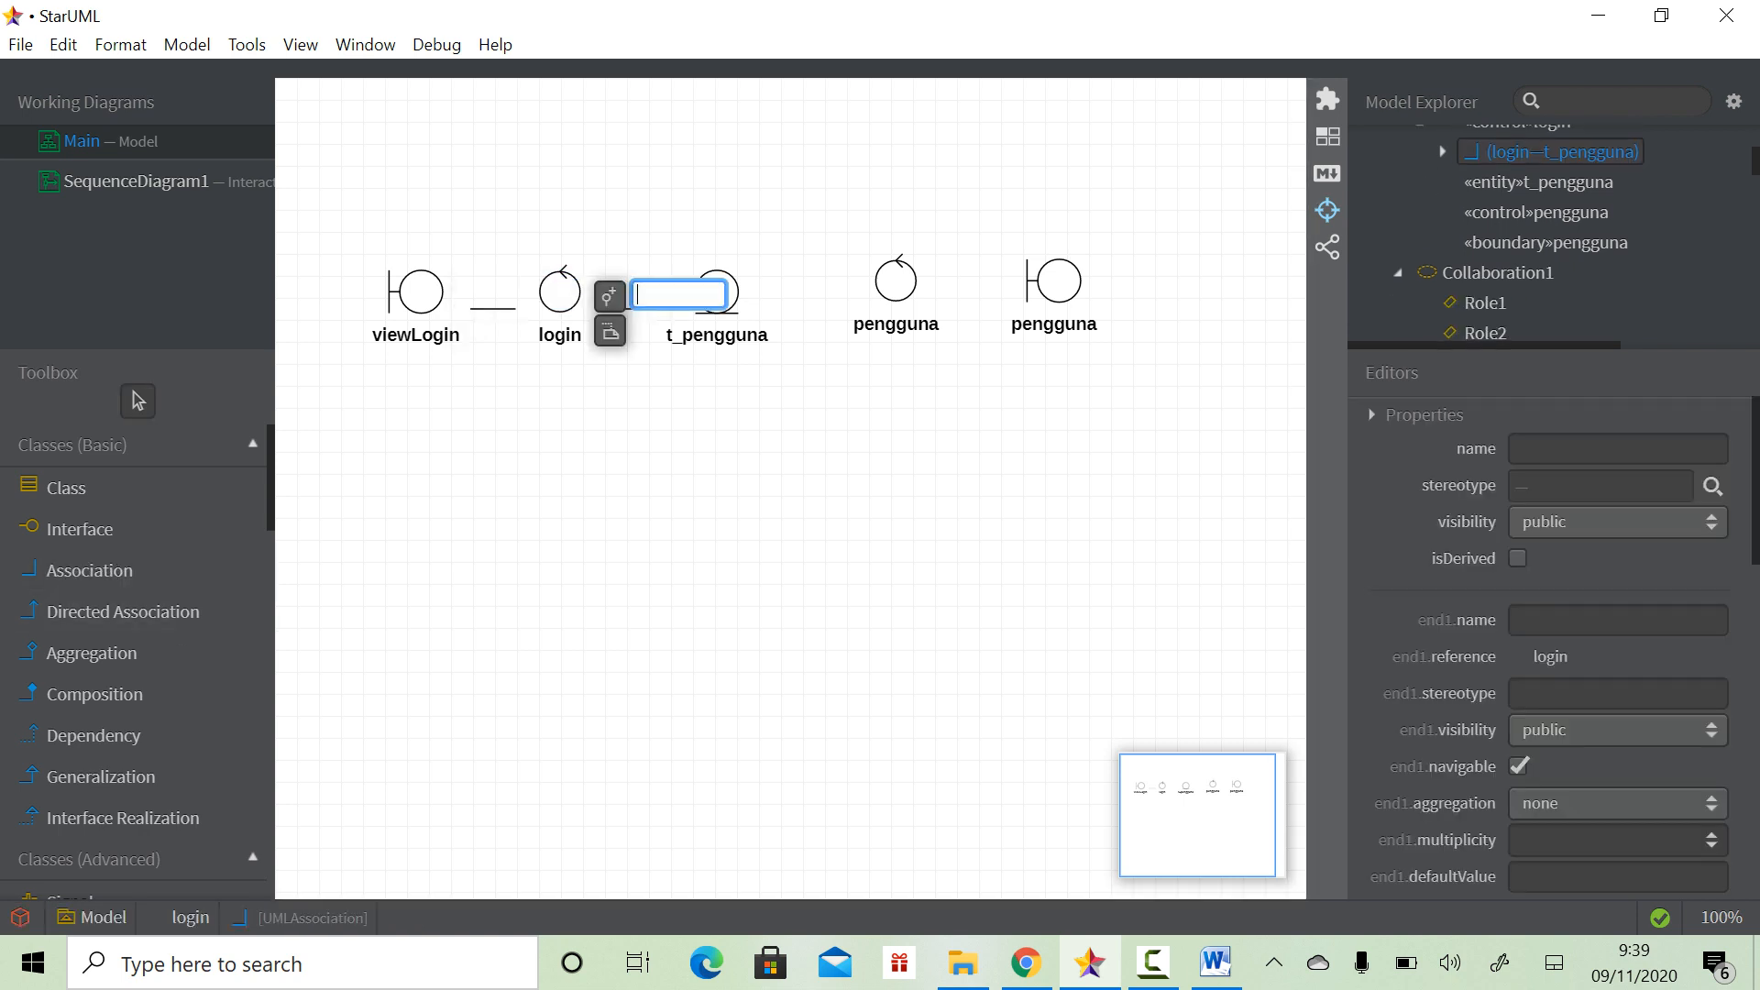
pyautogui.press('Escape')
# Connect t_pengguna to the pengguna control and that control to the pengguna boundary with unnamed associations
pyautogui.click(88, 570)
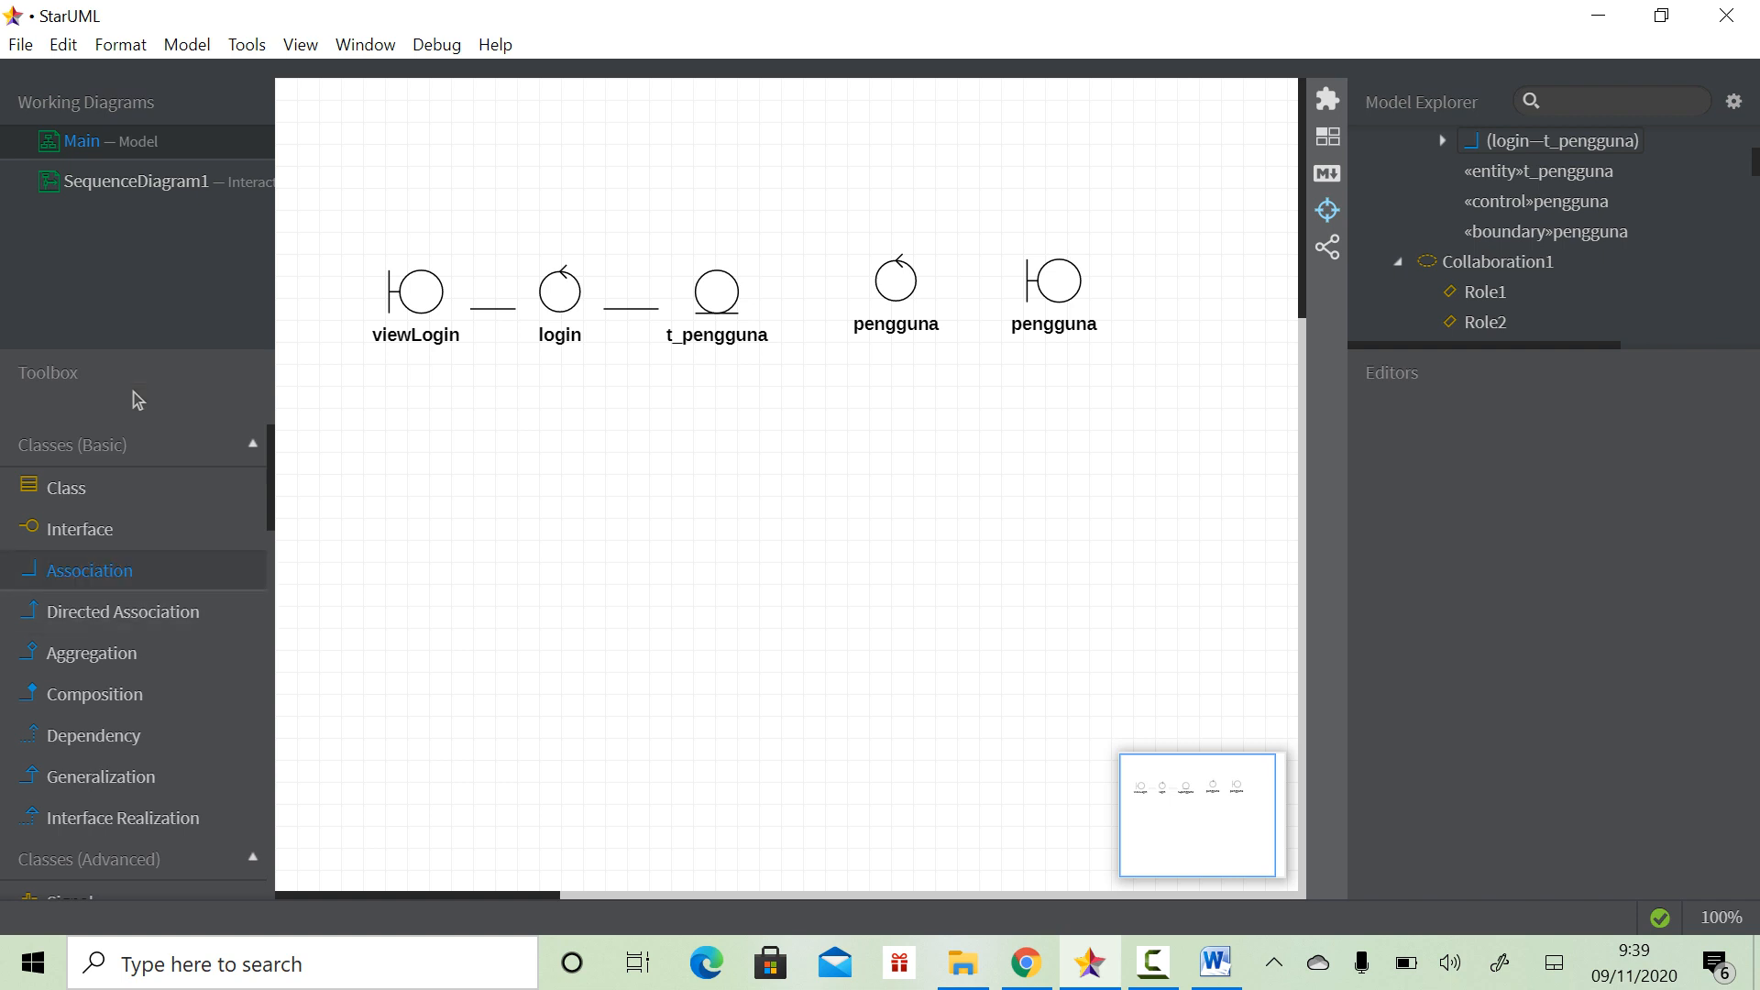
pyautogui.moveTo(717, 291); pyautogui.dragTo(1054, 280)
pyautogui.press('Escape')
pyautogui.click(88, 571)
pyautogui.press('Escape')
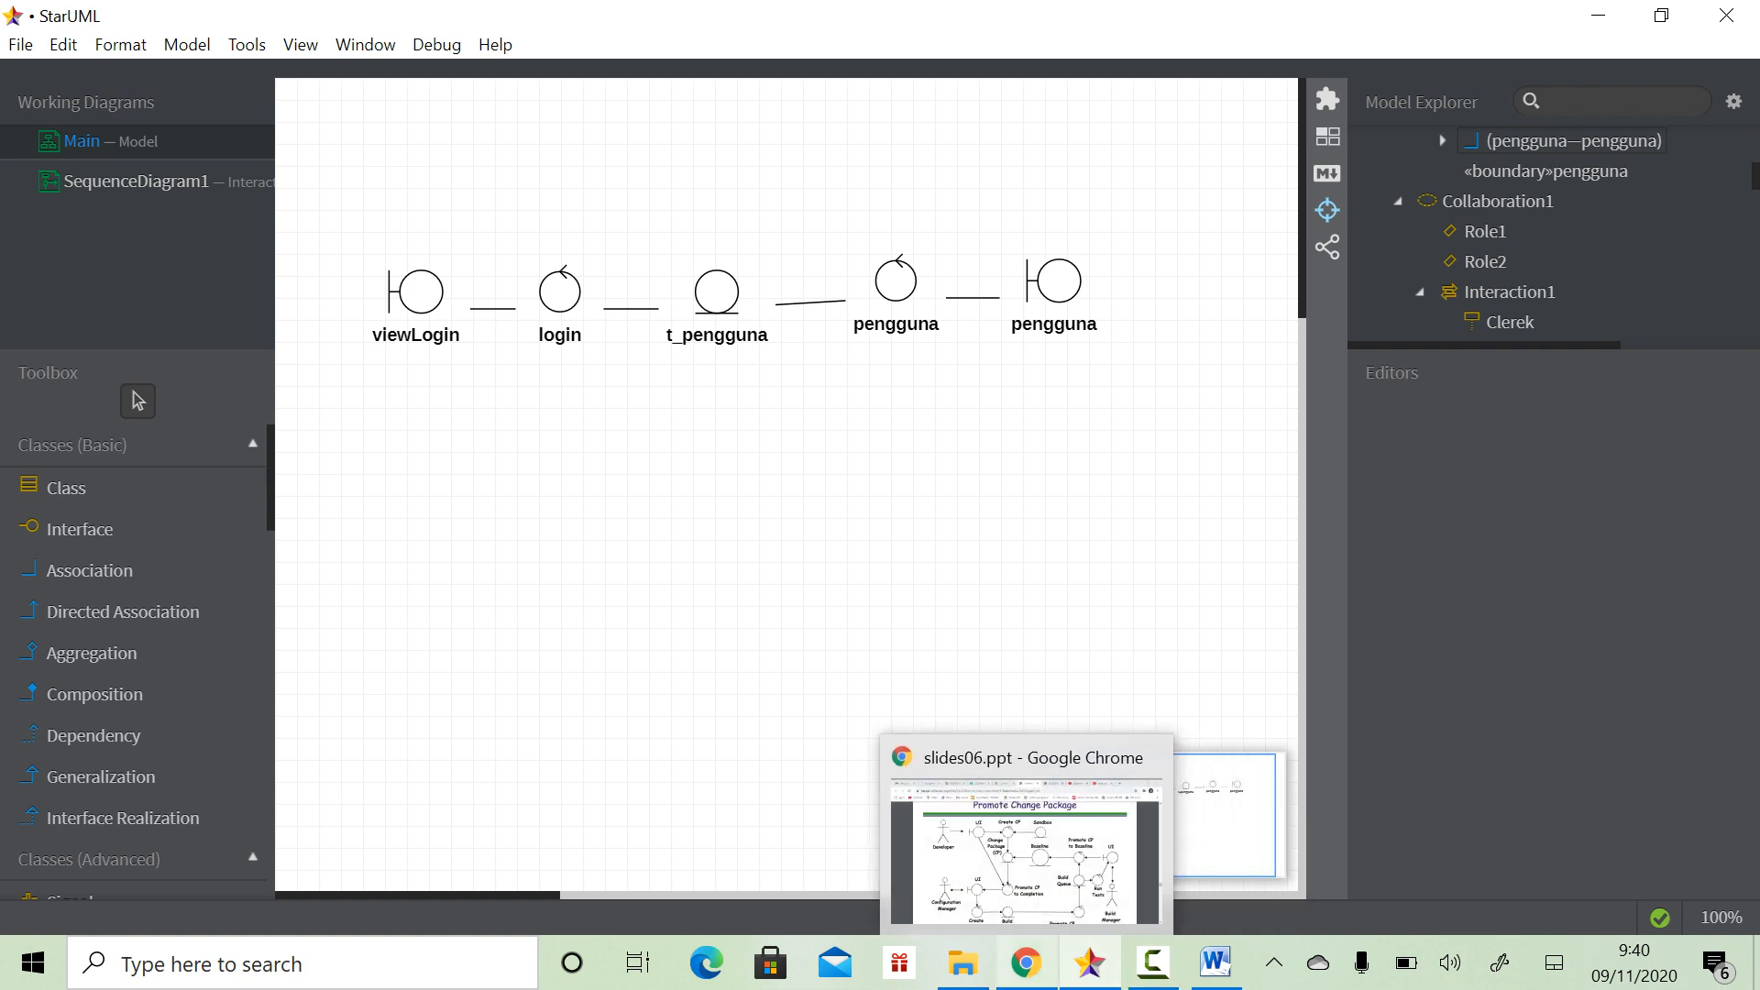
# Switch to Chrome and examine the Promote Change Package robustness diagram slide, zoomed so the whole diagram can be read
pyautogui.click(1026, 963)
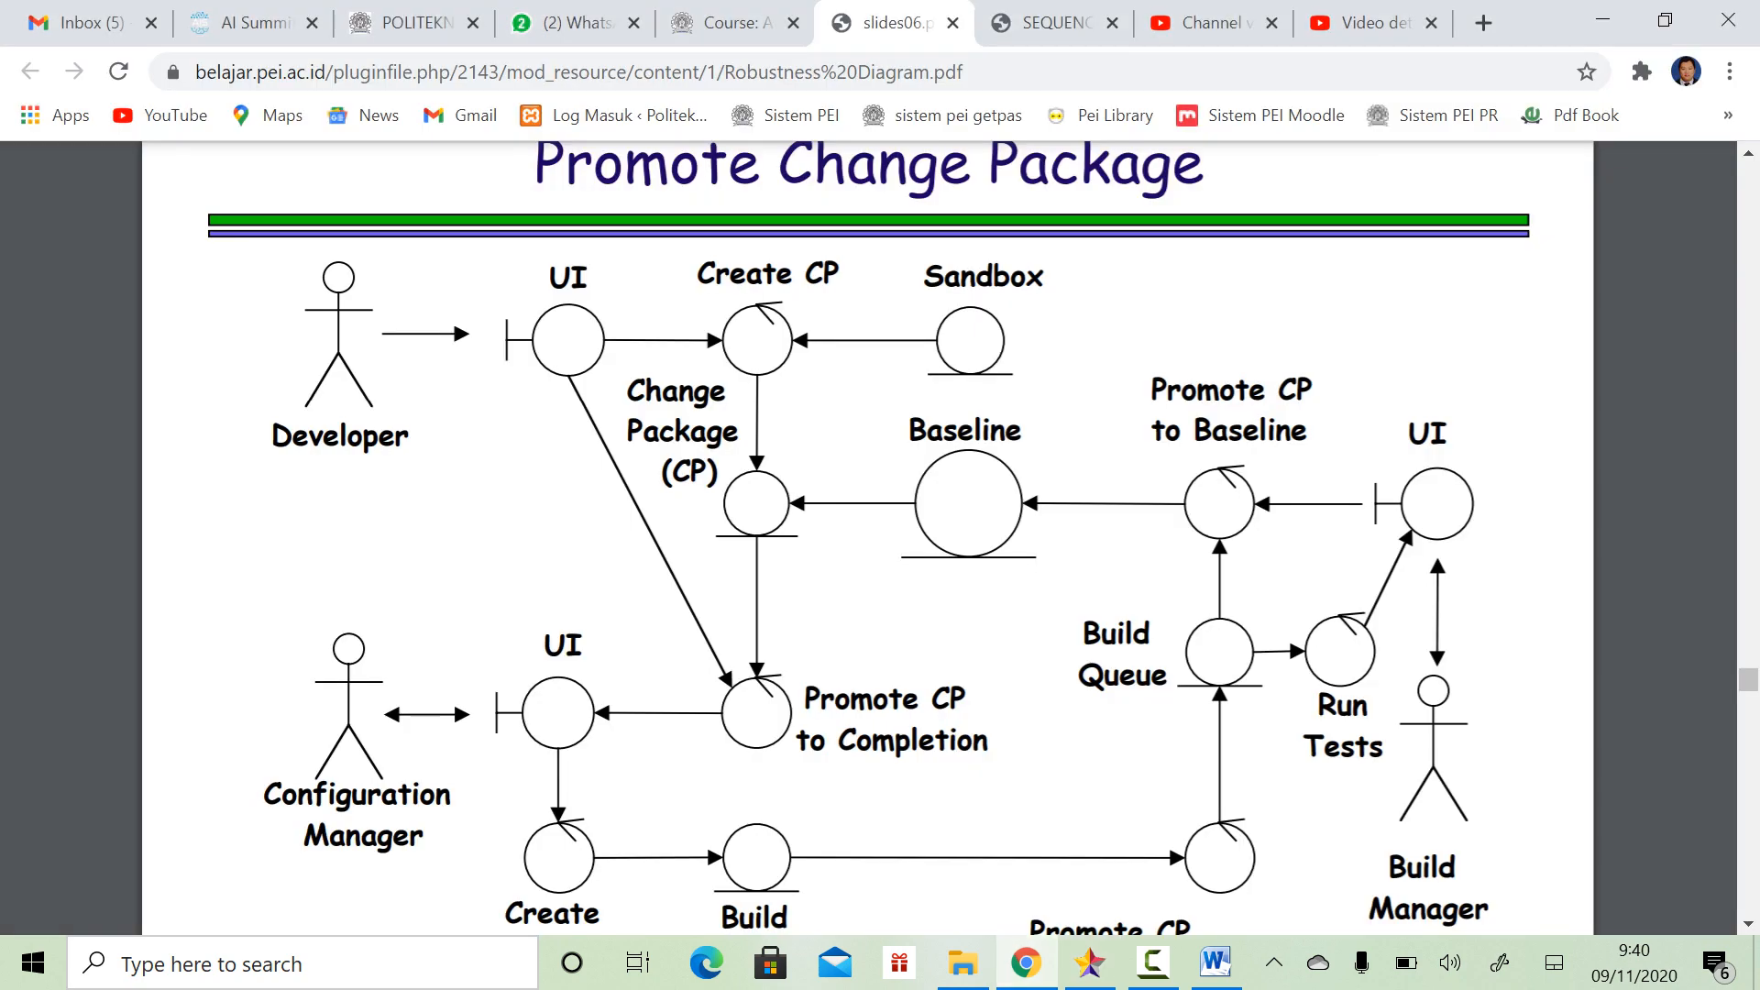
pyautogui.hotkey('ctrl', '-')
pyautogui.hotkey('ctrl', '-')
pyautogui.hotkey('ctrl', '-')
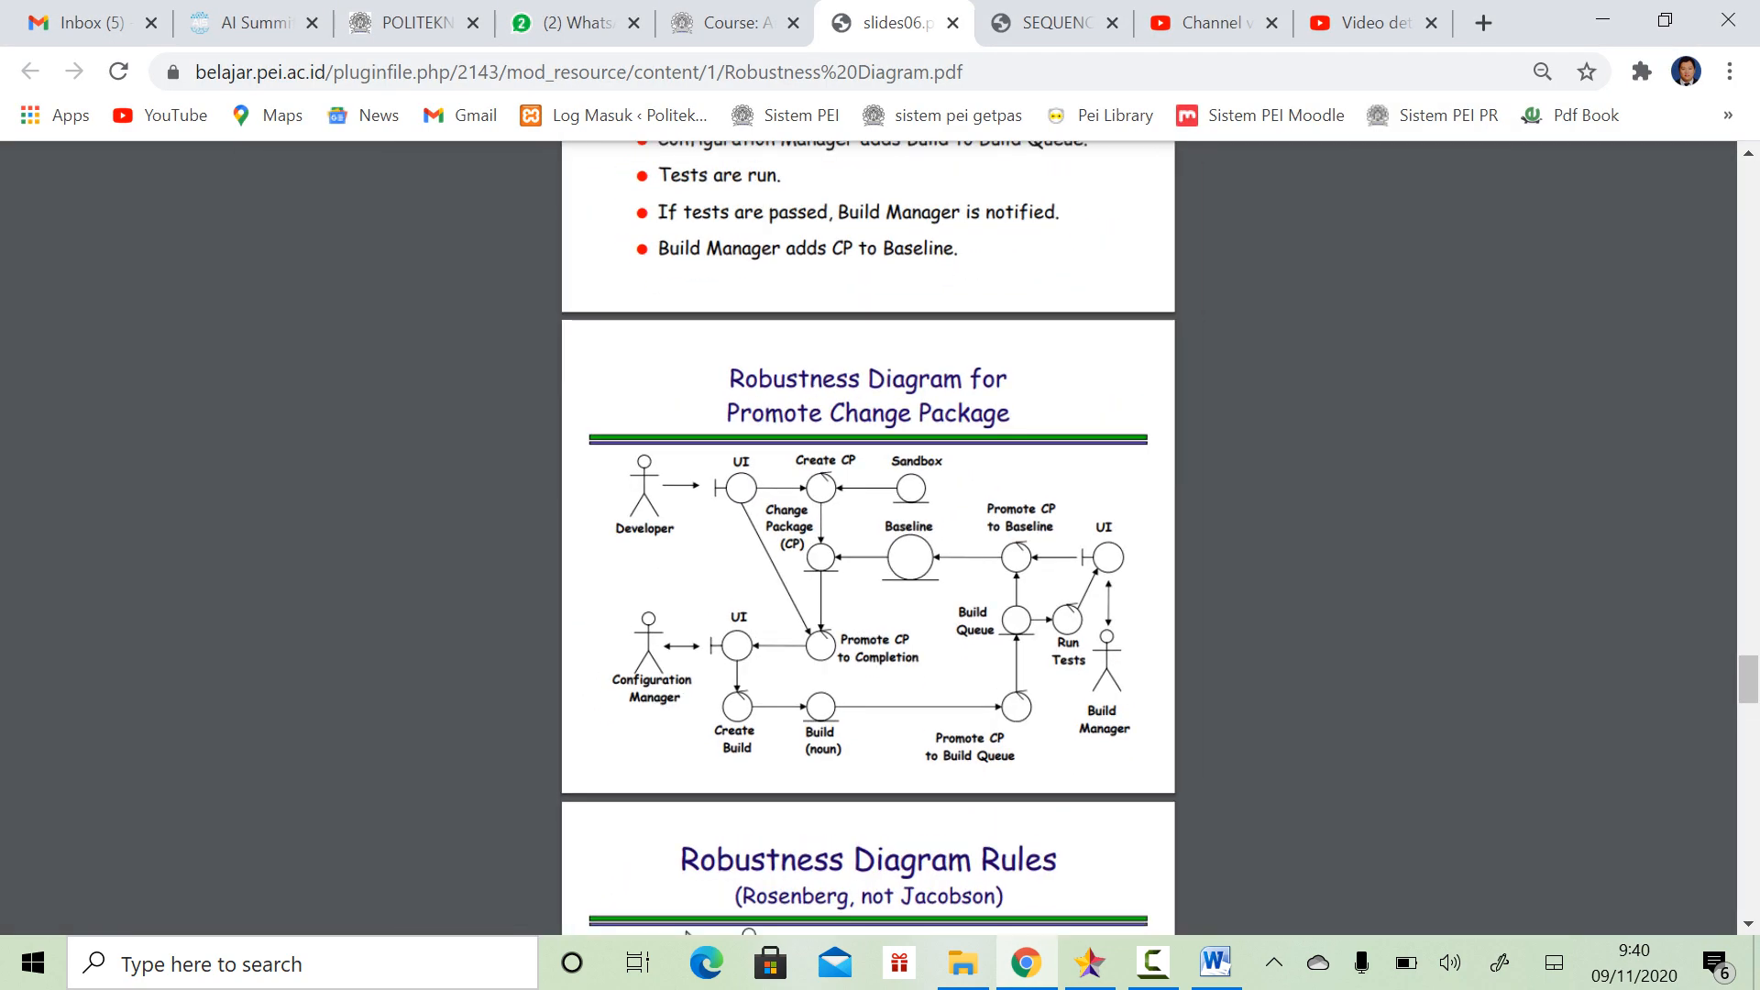
pyautogui.hotkey('ctrl', '+')
pyautogui.hotkey('ctrl', '+')
pyautogui.hotkey('ctrl', '+')
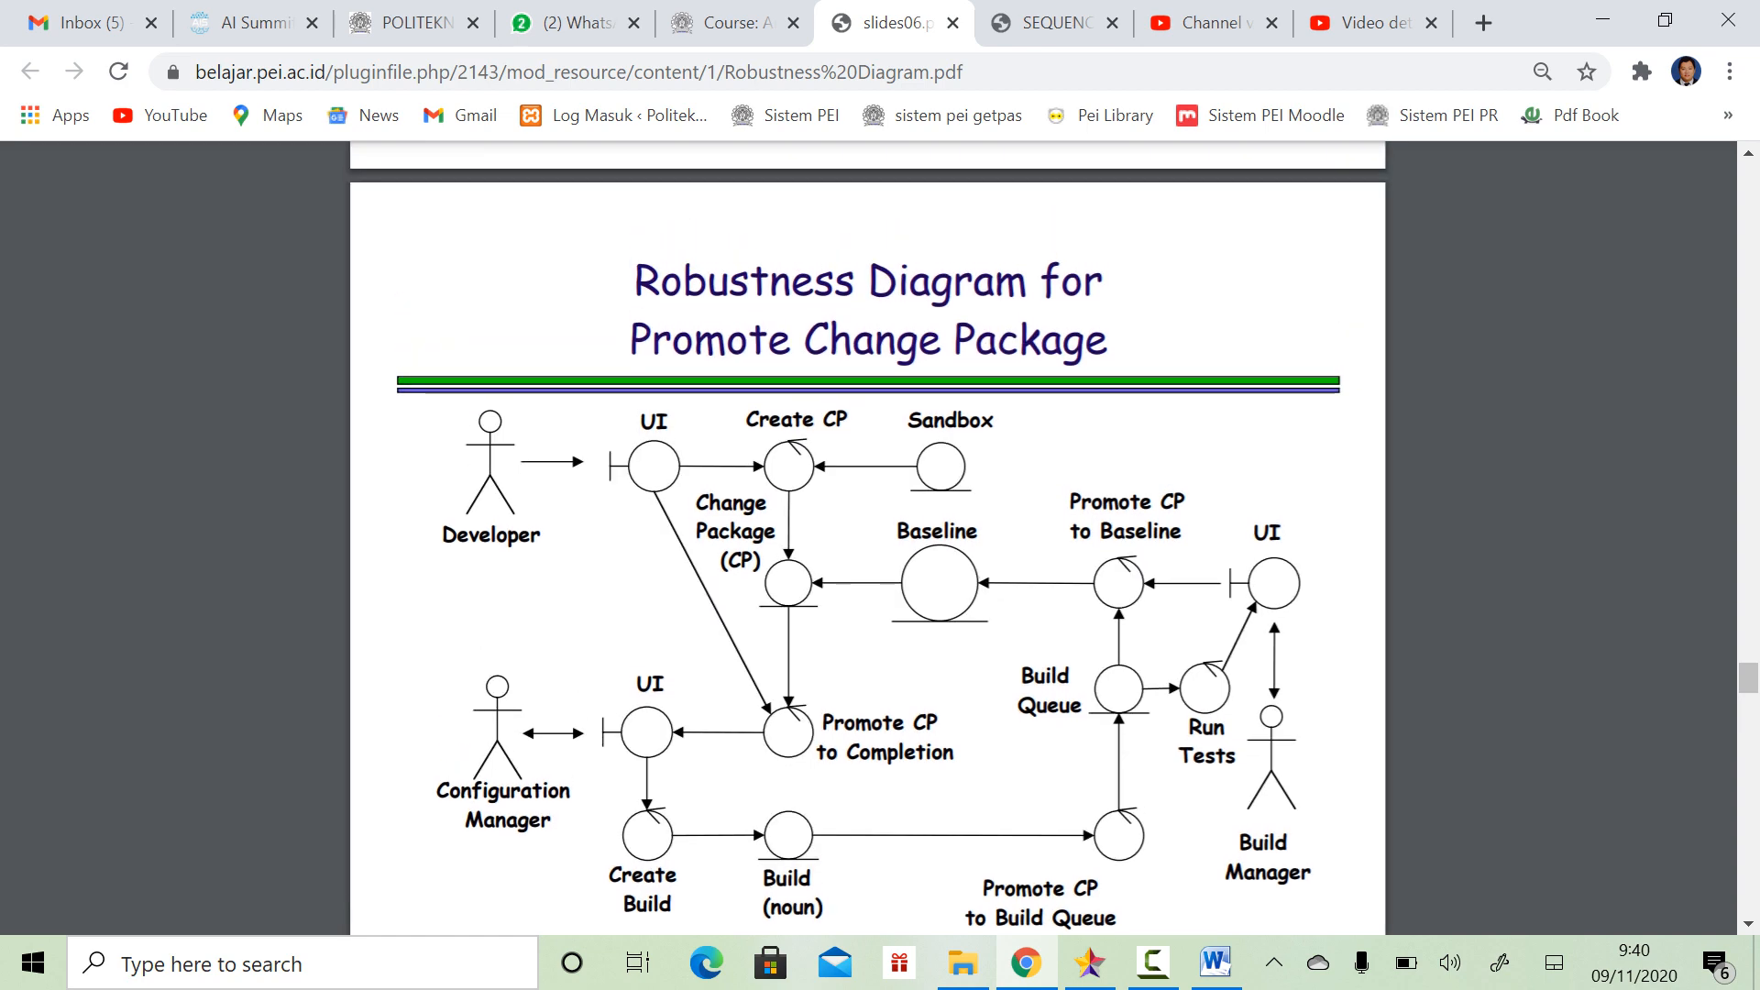